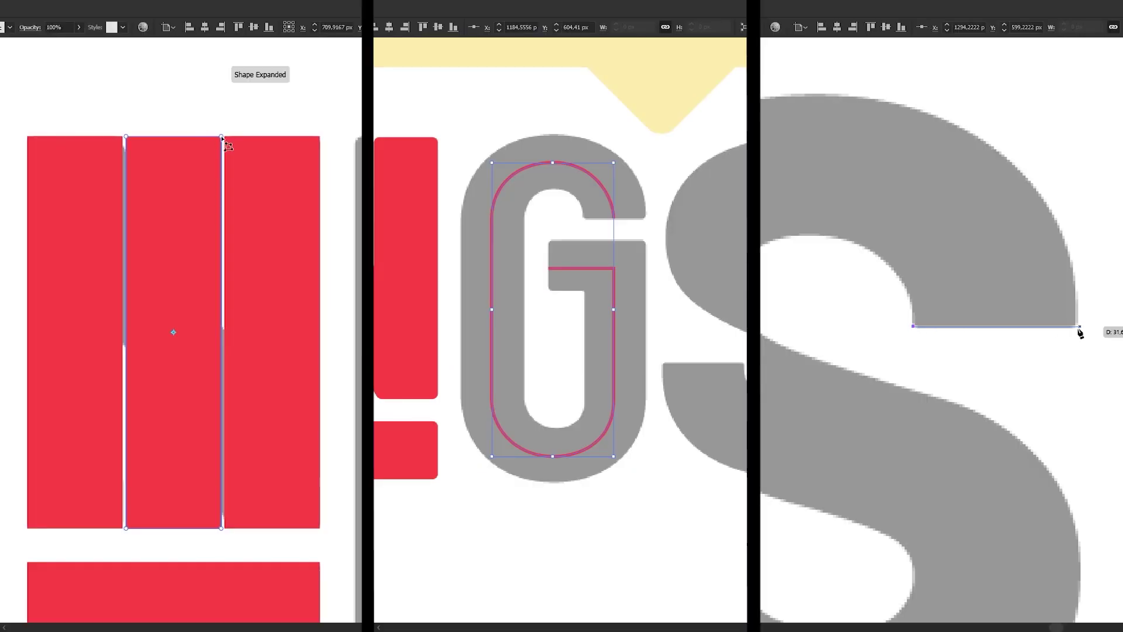
drag(226, 532, 323, 537)
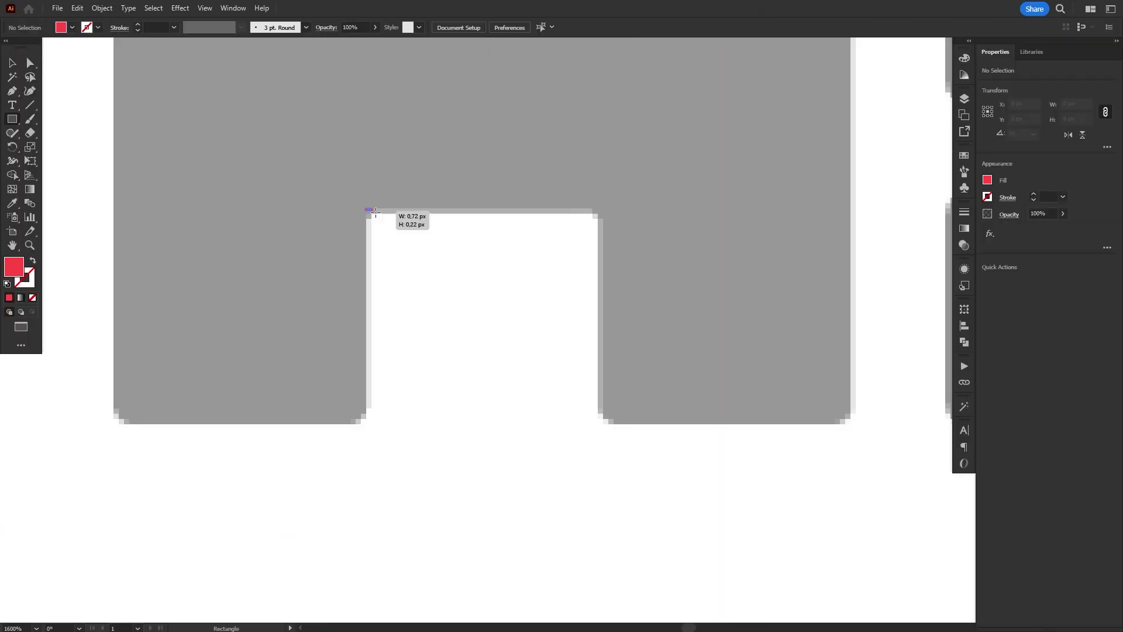
drag(375, 211, 590, 462)
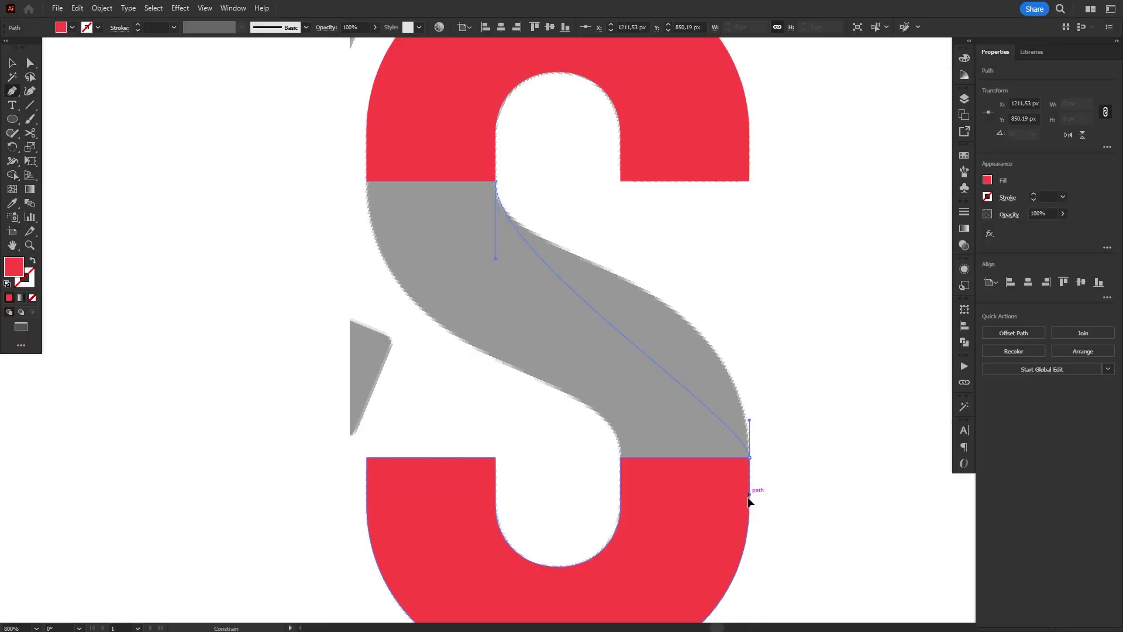
drag(752, 497, 751, 555)
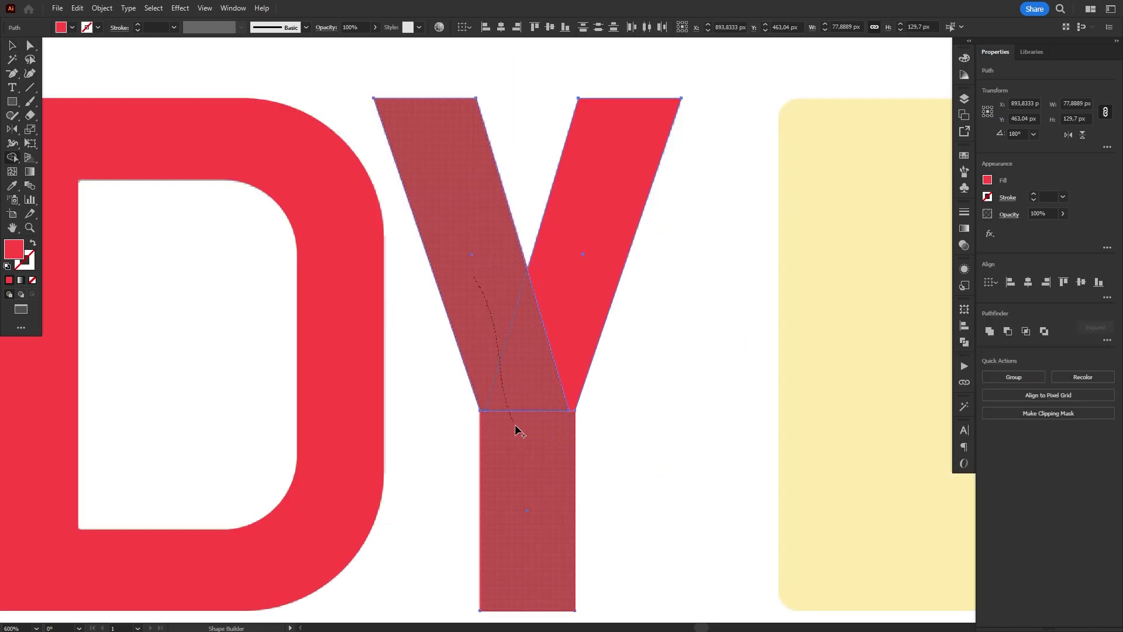
drag(514, 432, 576, 338)
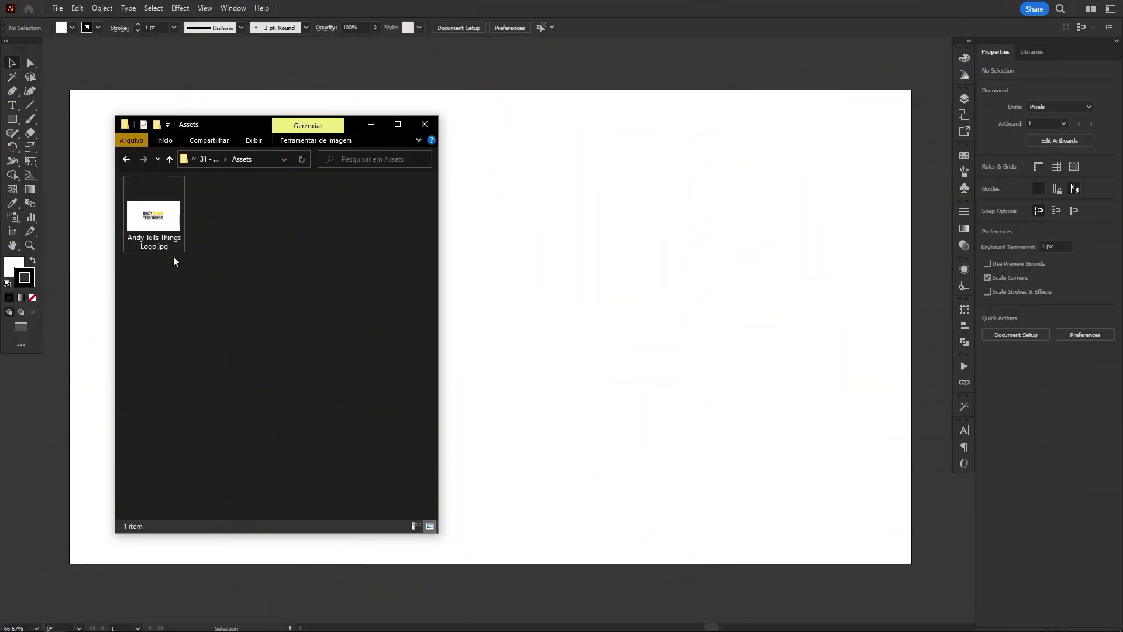
Place the image Andy Tells Things Logo.jpg on the blank artboard as a linked file.
drag(159, 222, 541, 307)
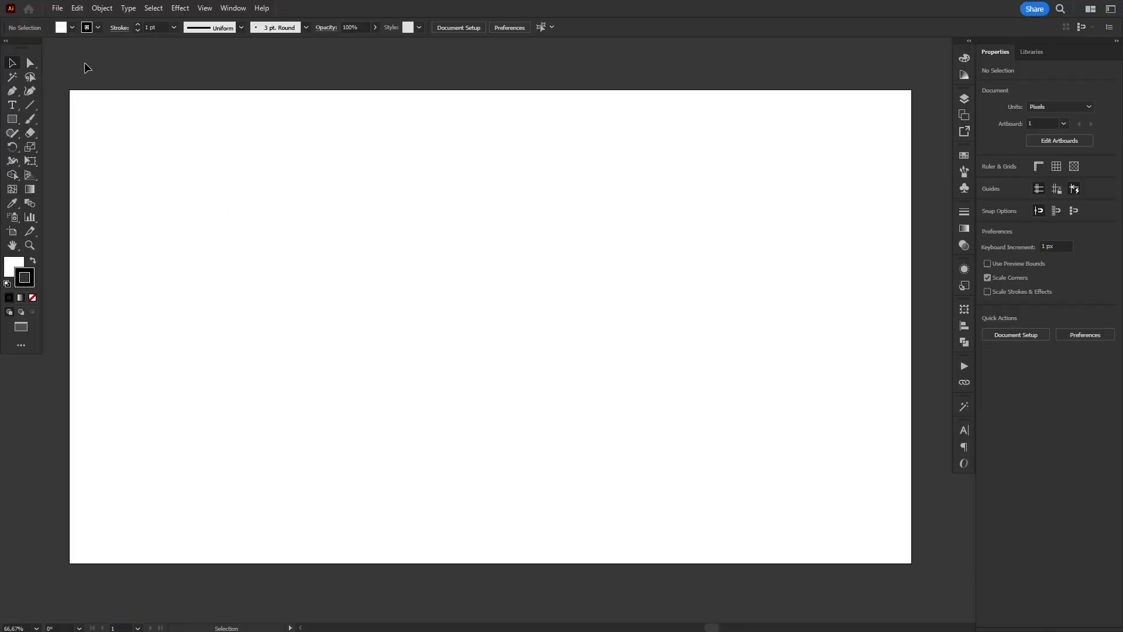
click(54, 9)
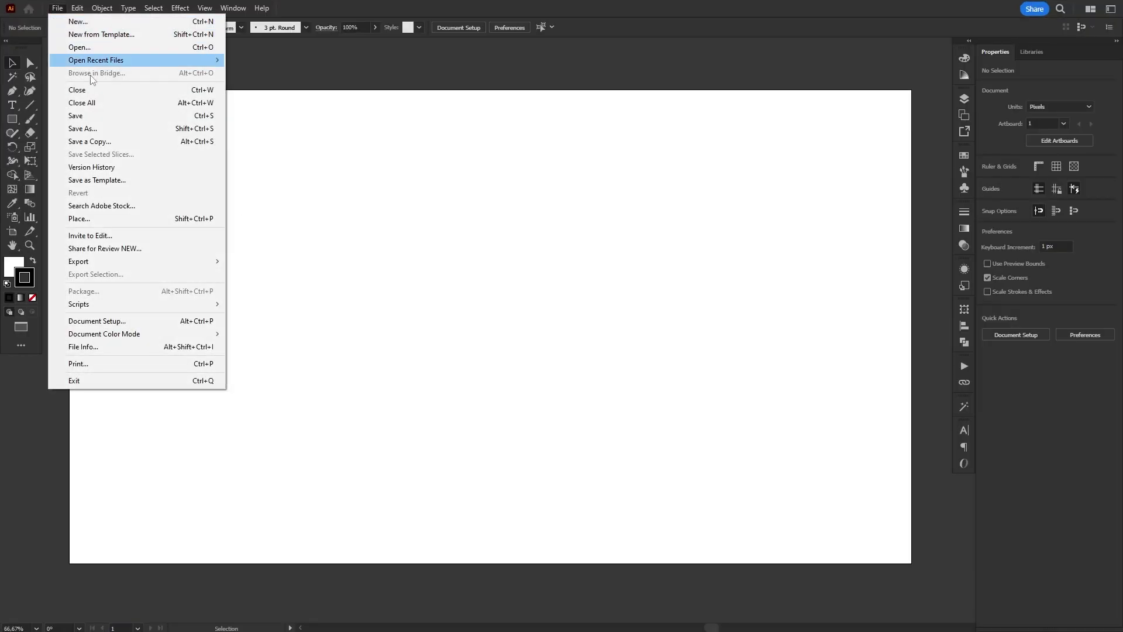
click(153, 219)
double_click(256, 109)
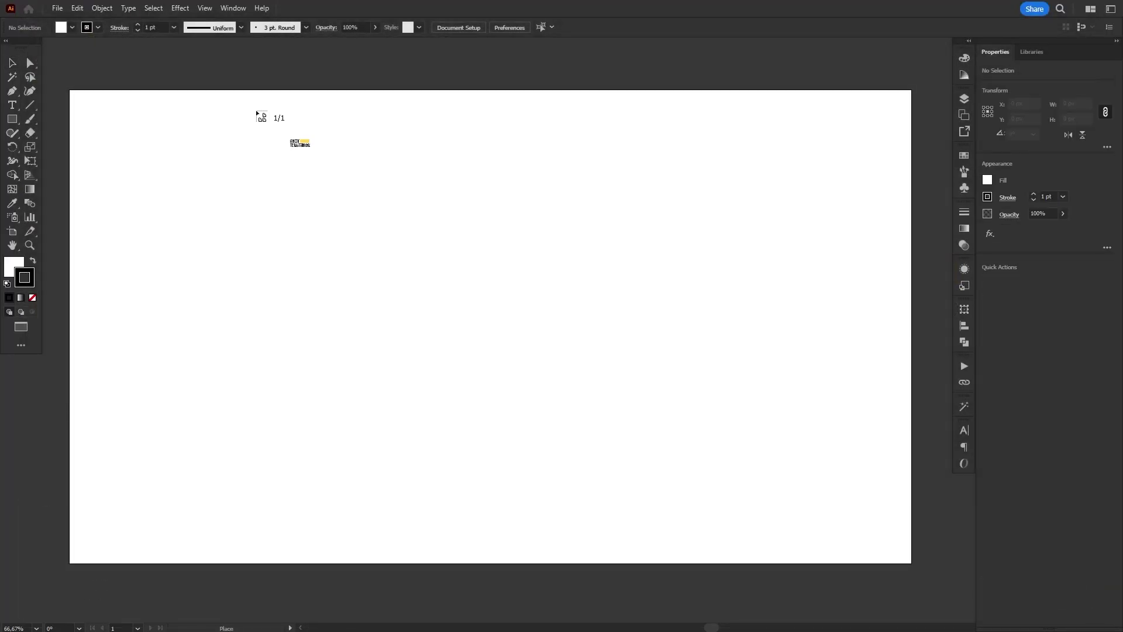
click(73, 97)
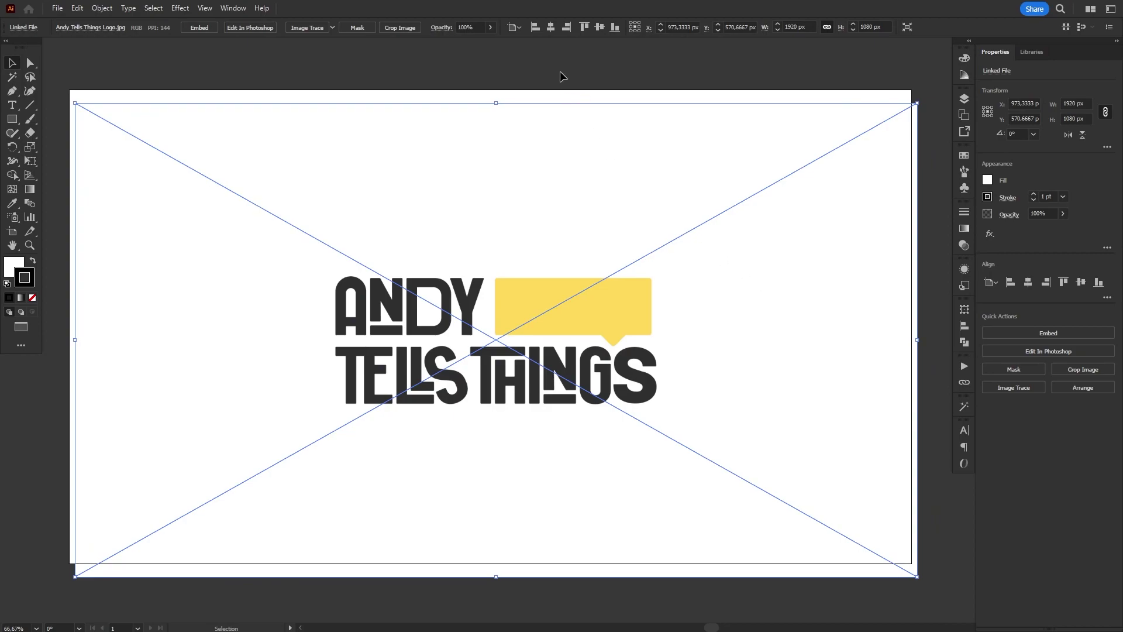
Center the placed logo image horizontally and vertically on the artboard and set its opacity to 50%.
click(553, 33)
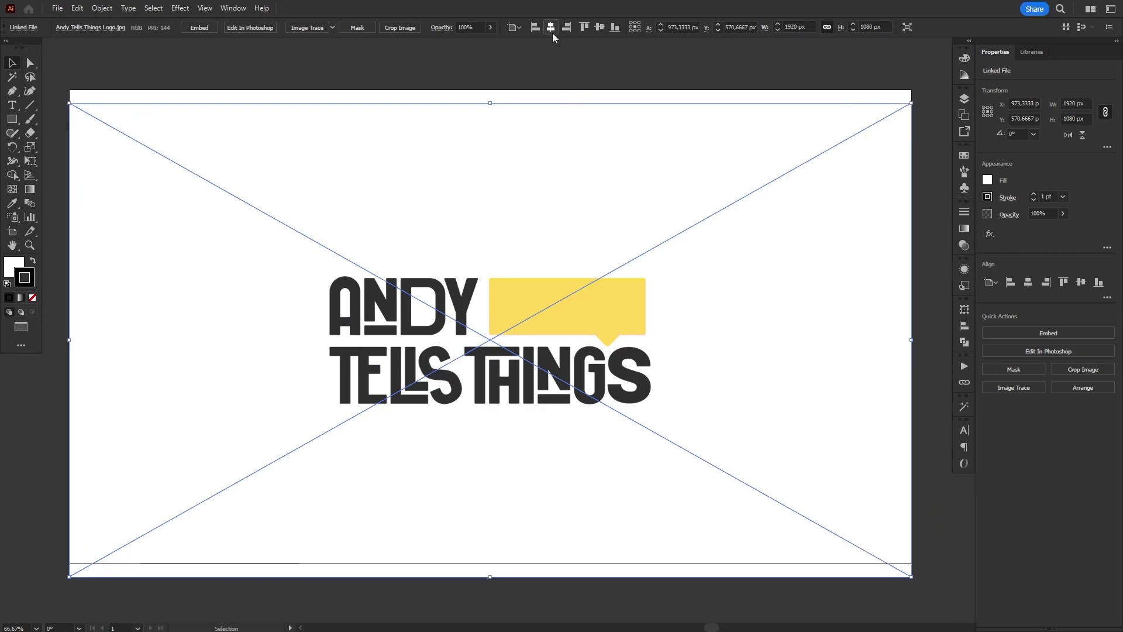
click(604, 28)
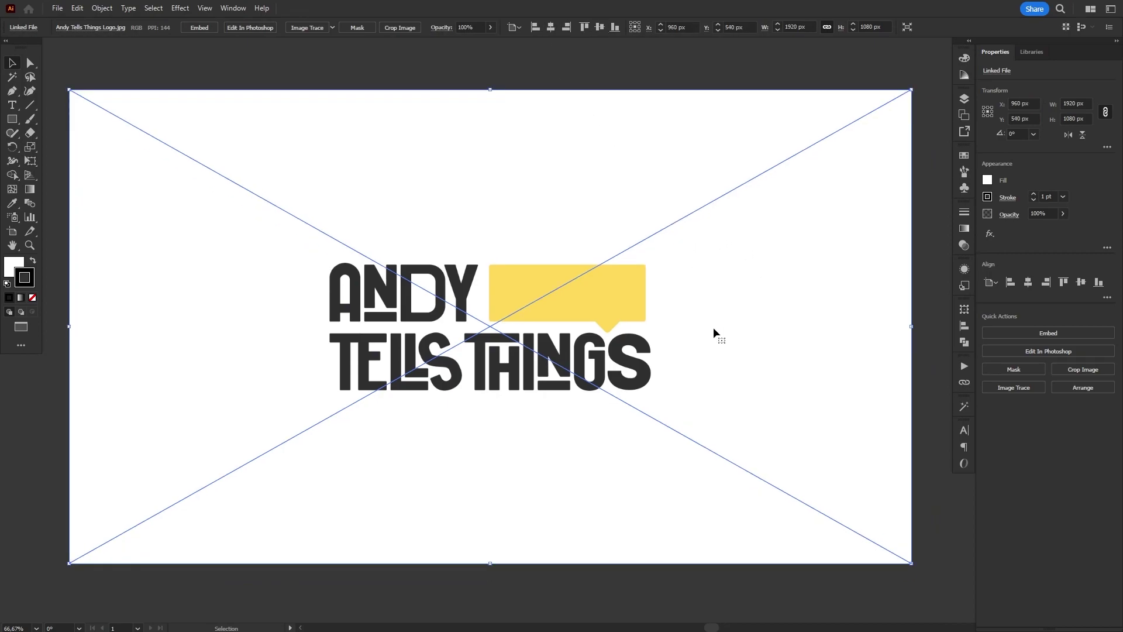
click(1044, 213)
text(50)
key(Return)
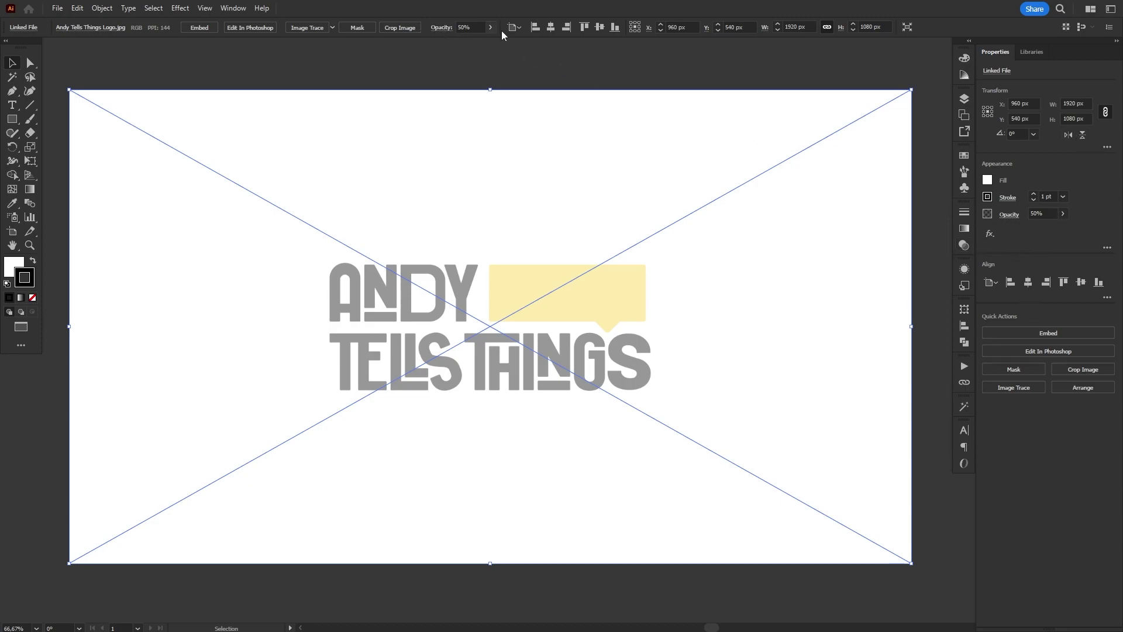
click(964, 246)
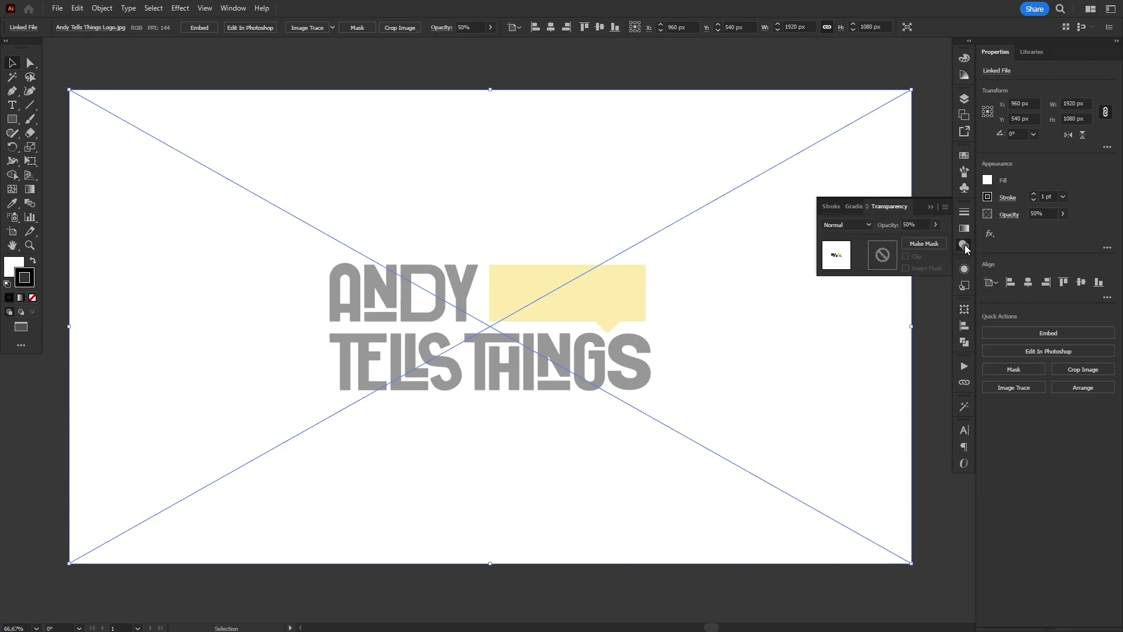
click(965, 246)
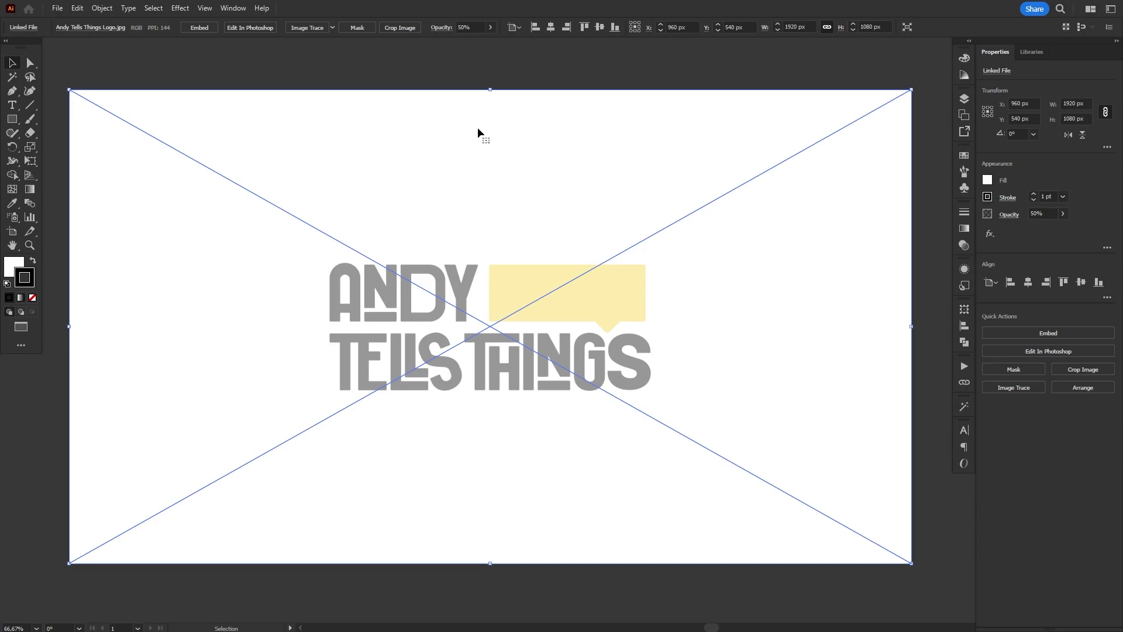
click(233, 8)
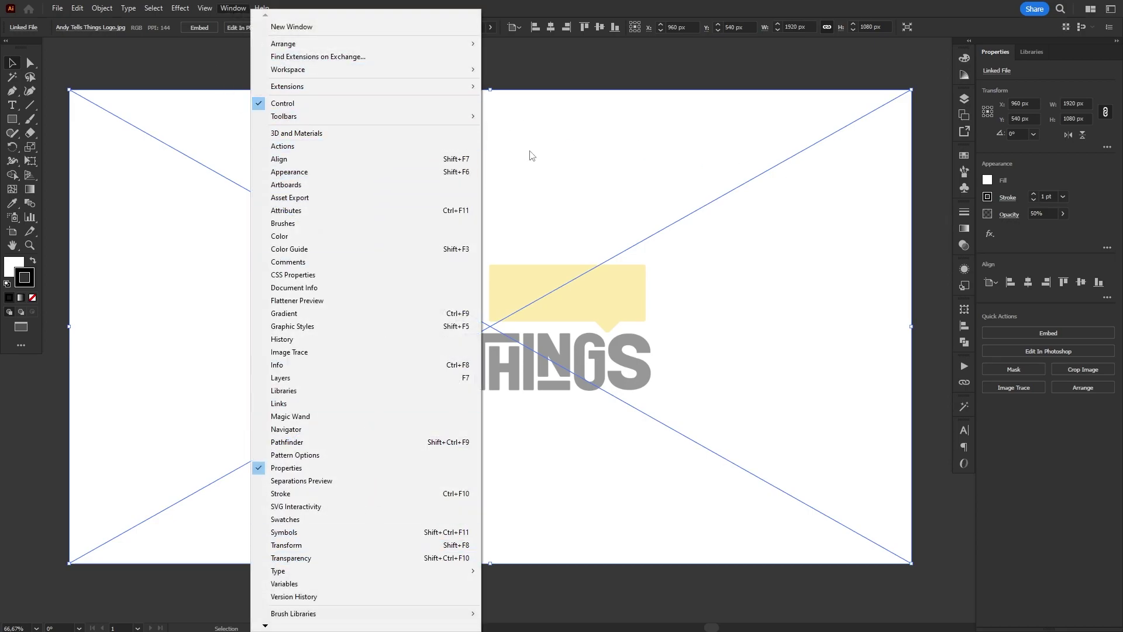
click(946, 270)
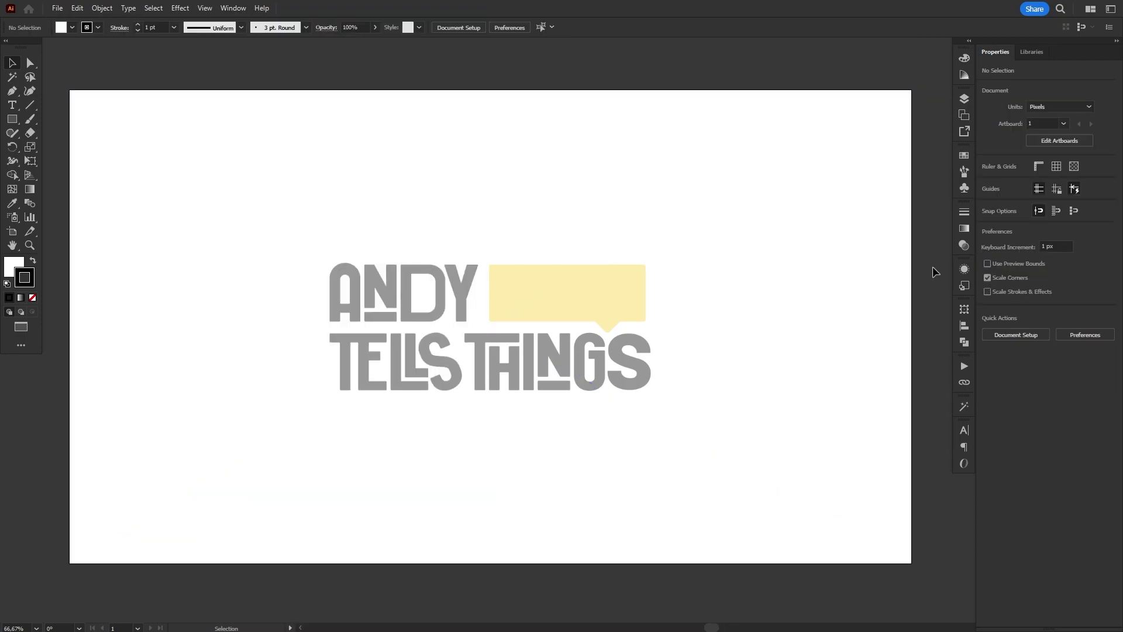
Lock the linked logo image inside Layer 1 and test that it cannot be selected on the artboard.
click(647, 281)
drag(650, 309, 652, 273)
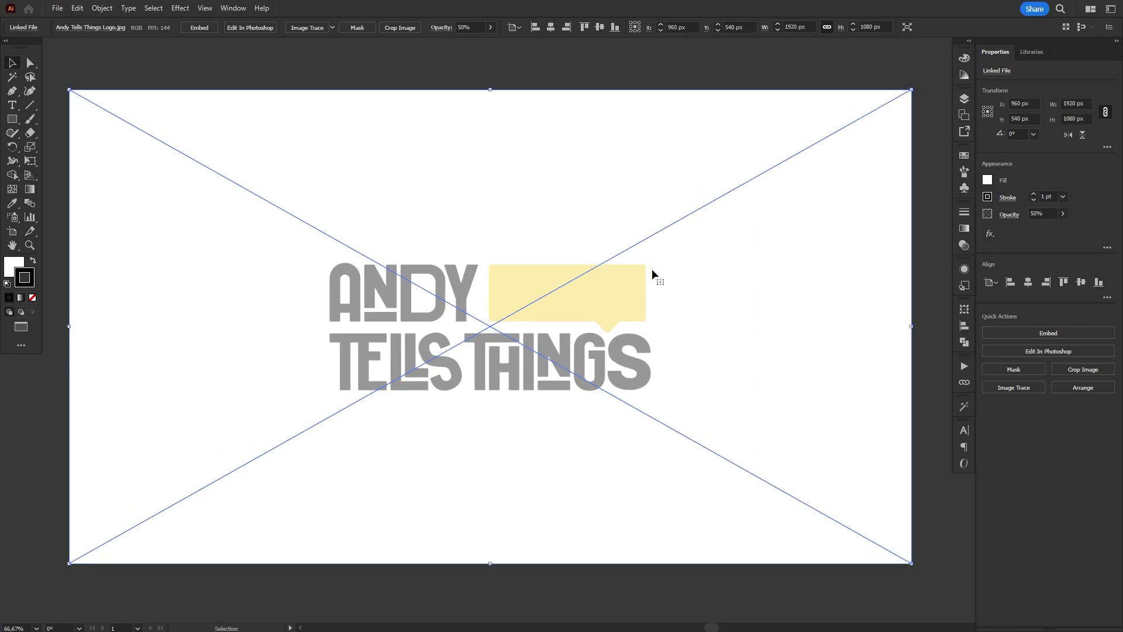
click(959, 102)
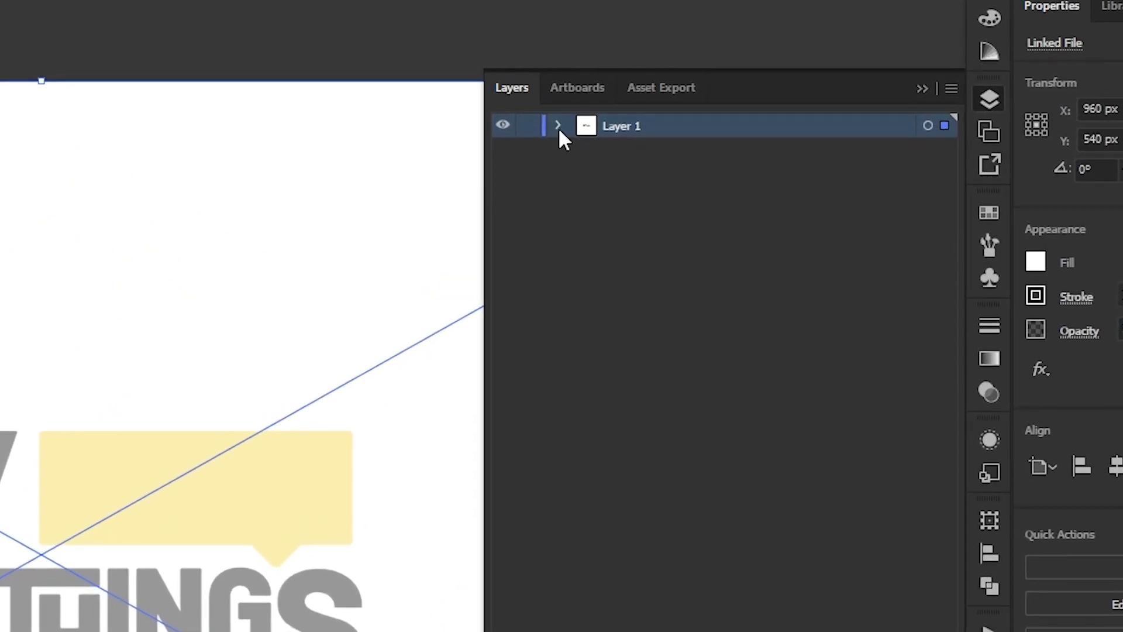
click(559, 128)
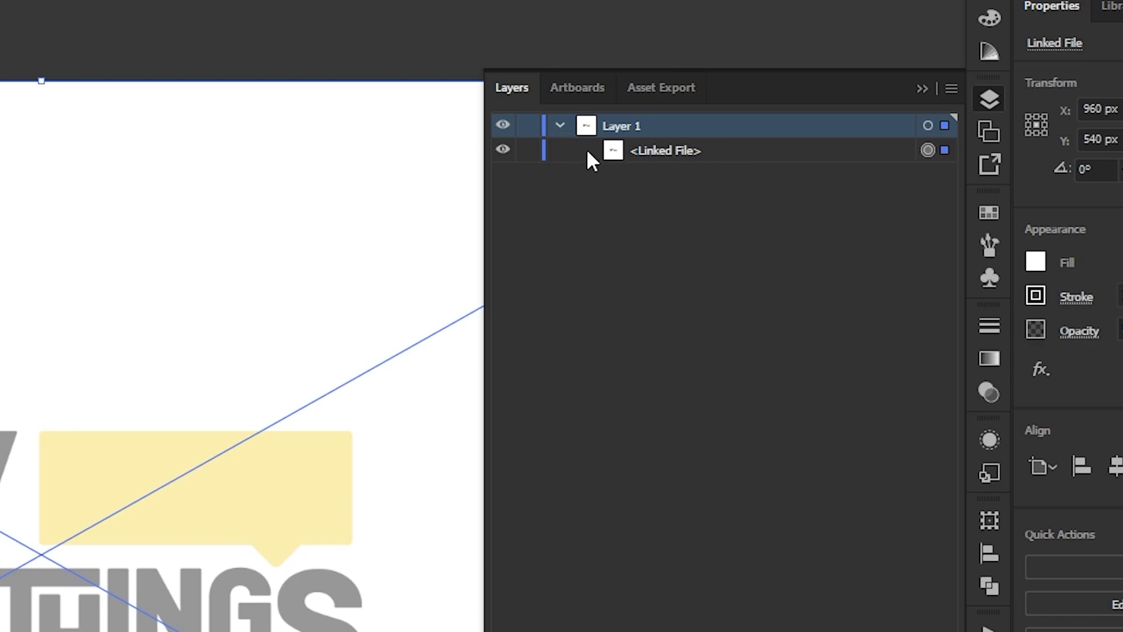
click(746, 156)
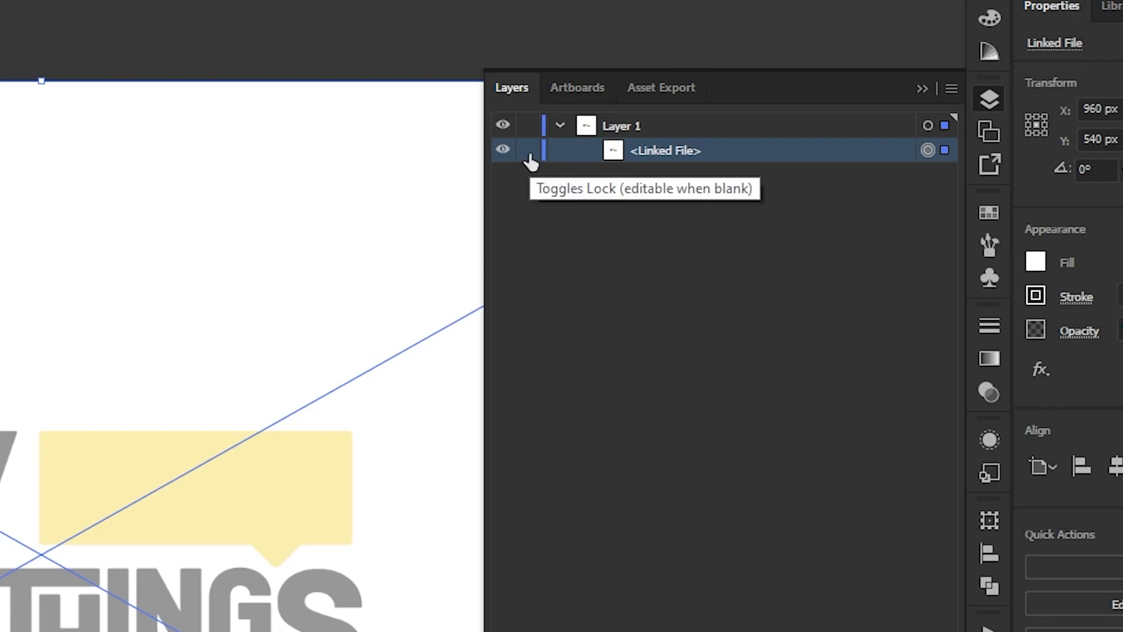
click(528, 154)
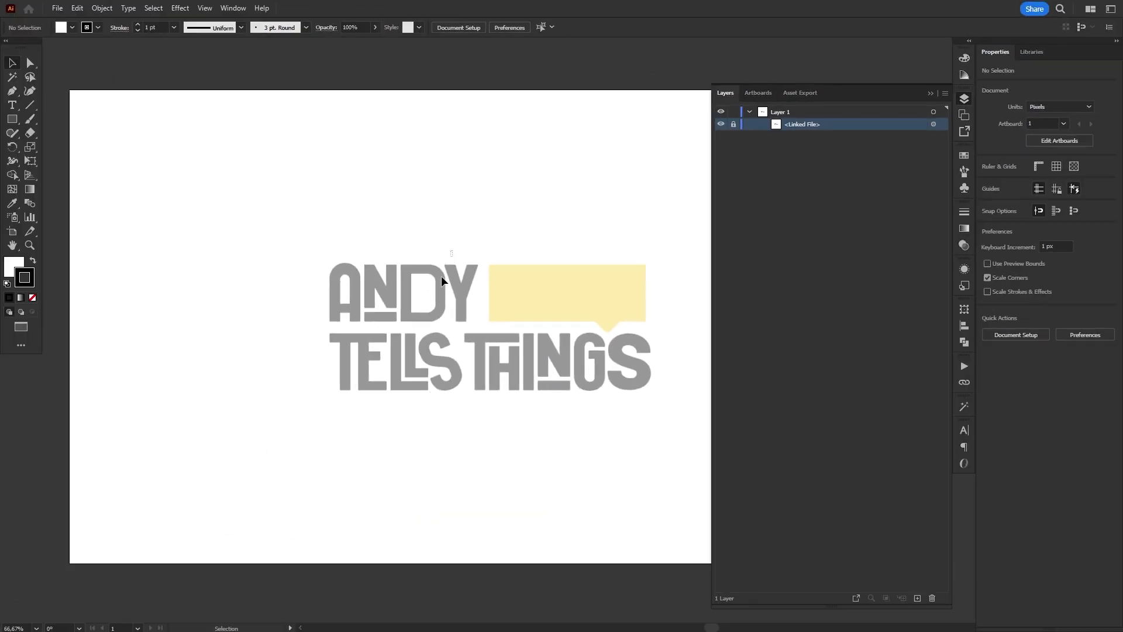
drag(0, 611, 0, 631)
drag(306, 446, 456, 230)
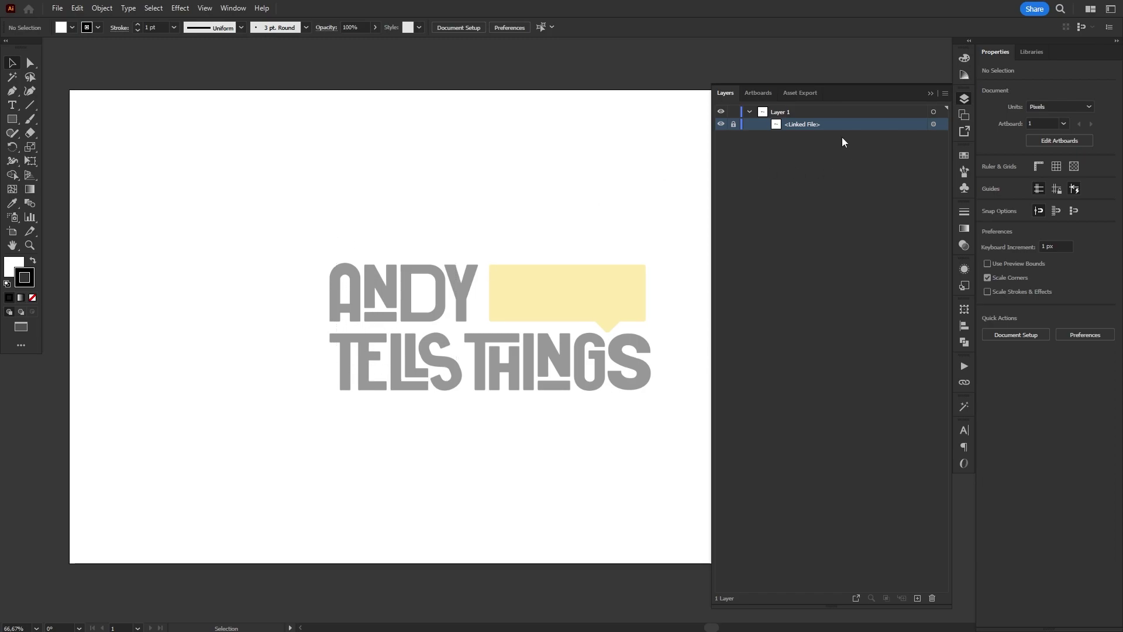
Unlock the linked logo image, select it on the artboard and lock it again as the current selection.
click(732, 124)
click(519, 188)
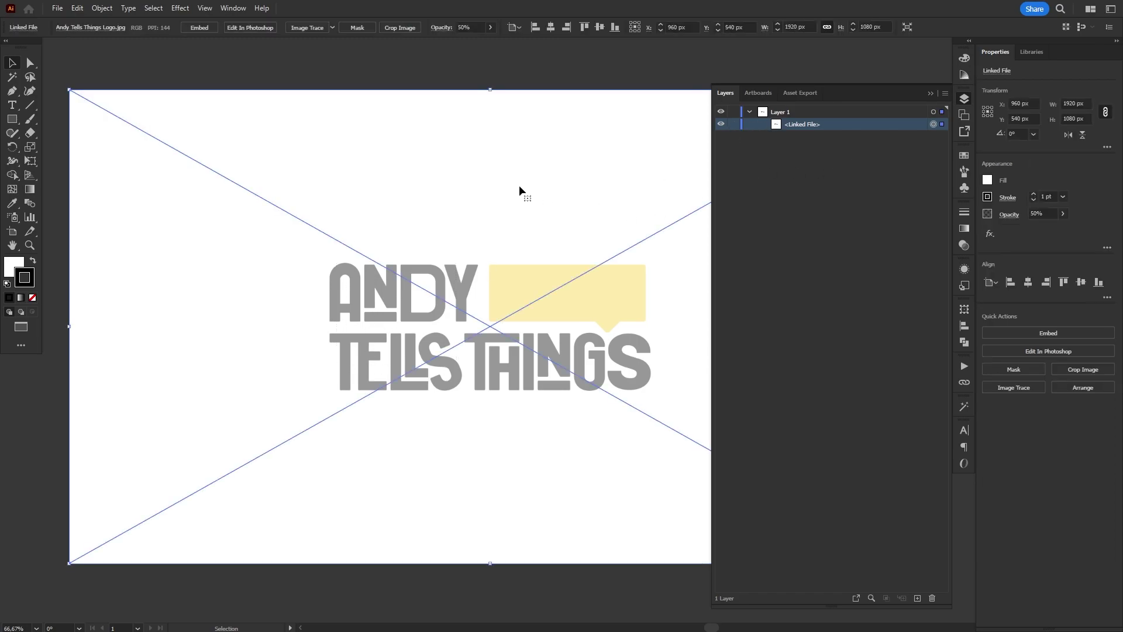
key(ctrl+2)
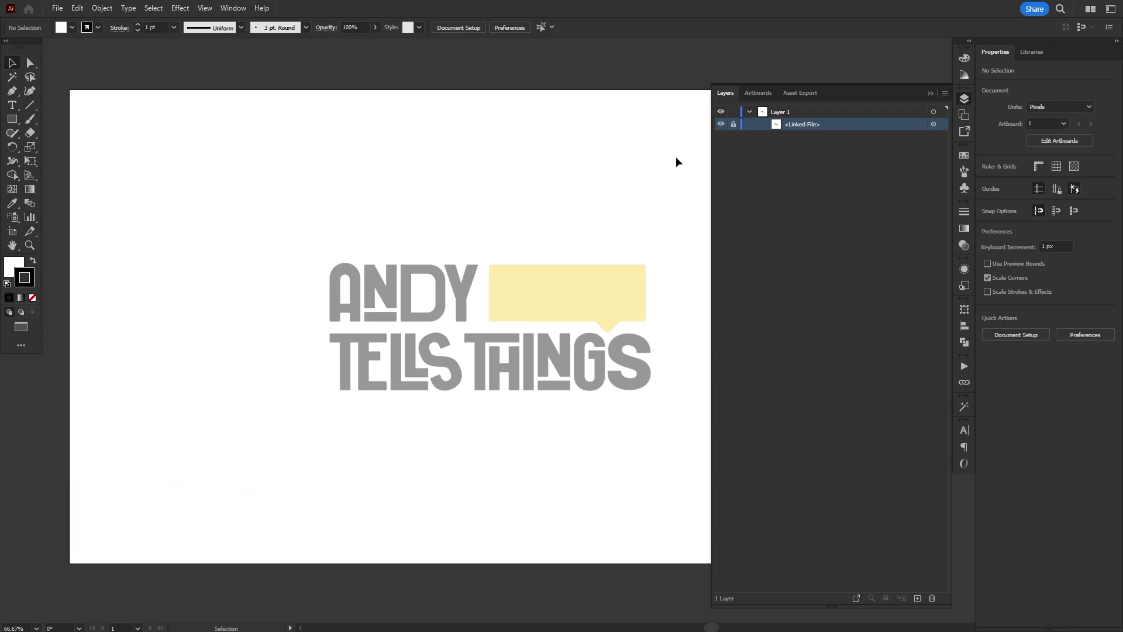
click(965, 98)
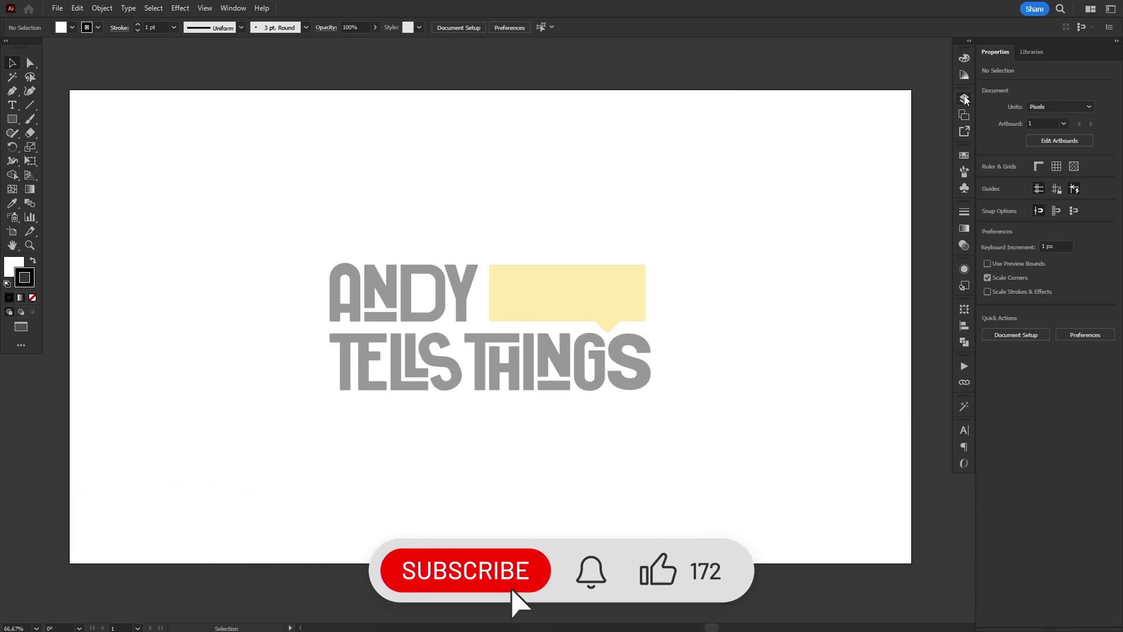
Set the default fill to red with hue 0, saturation about 77% and brightness 100%, and set the stroke to none.
click(965, 58)
drag(855, 92, 898, 93)
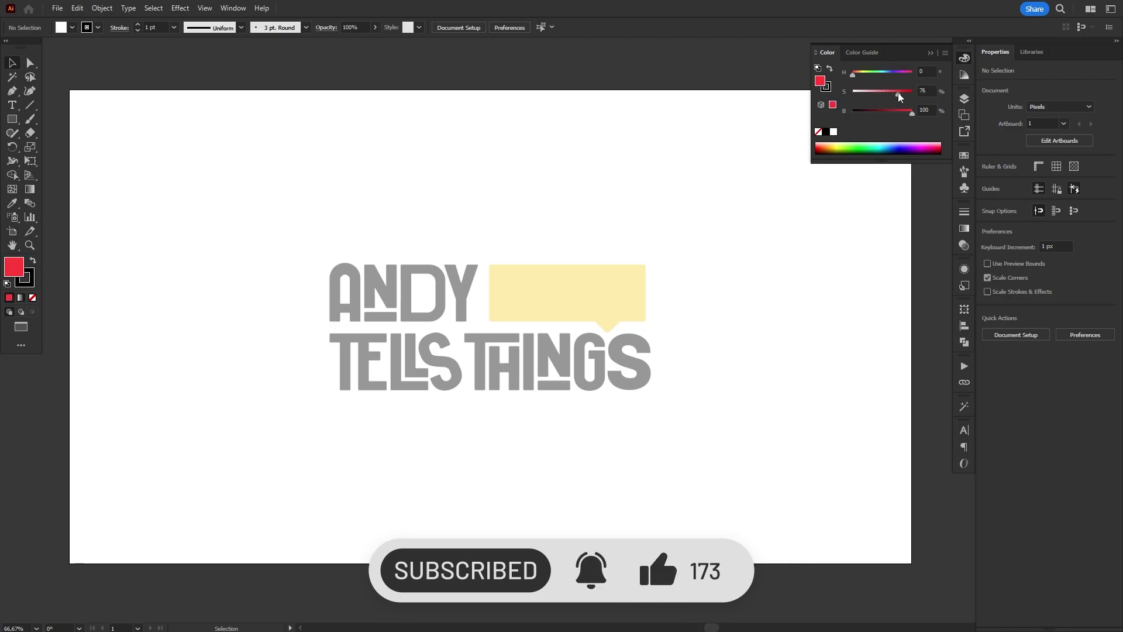
click(827, 88)
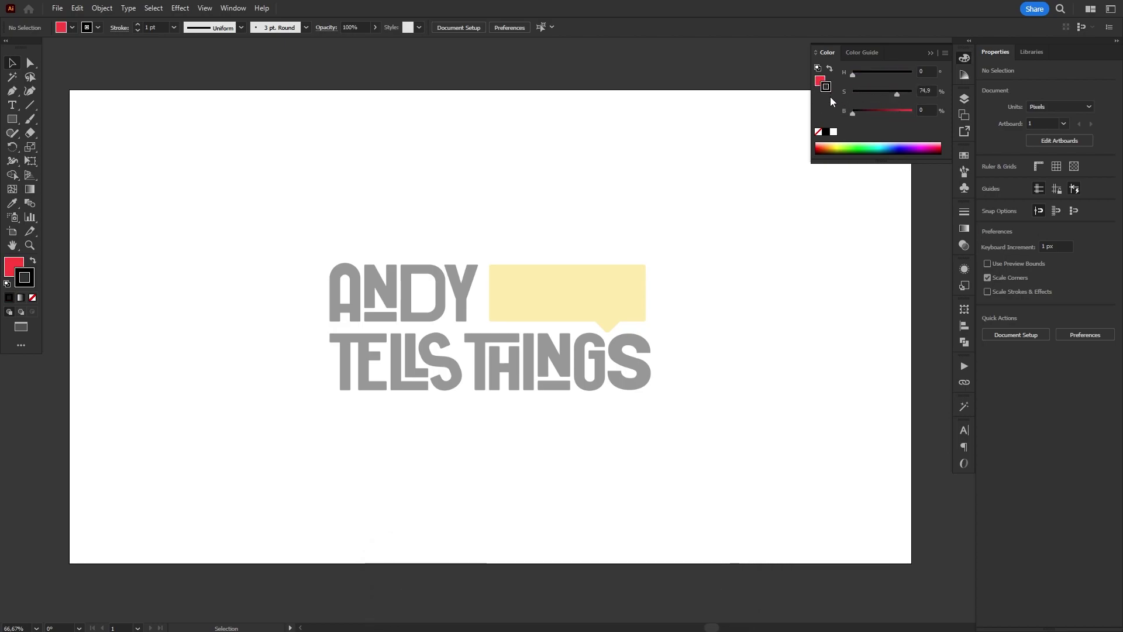
click(819, 132)
click(963, 60)
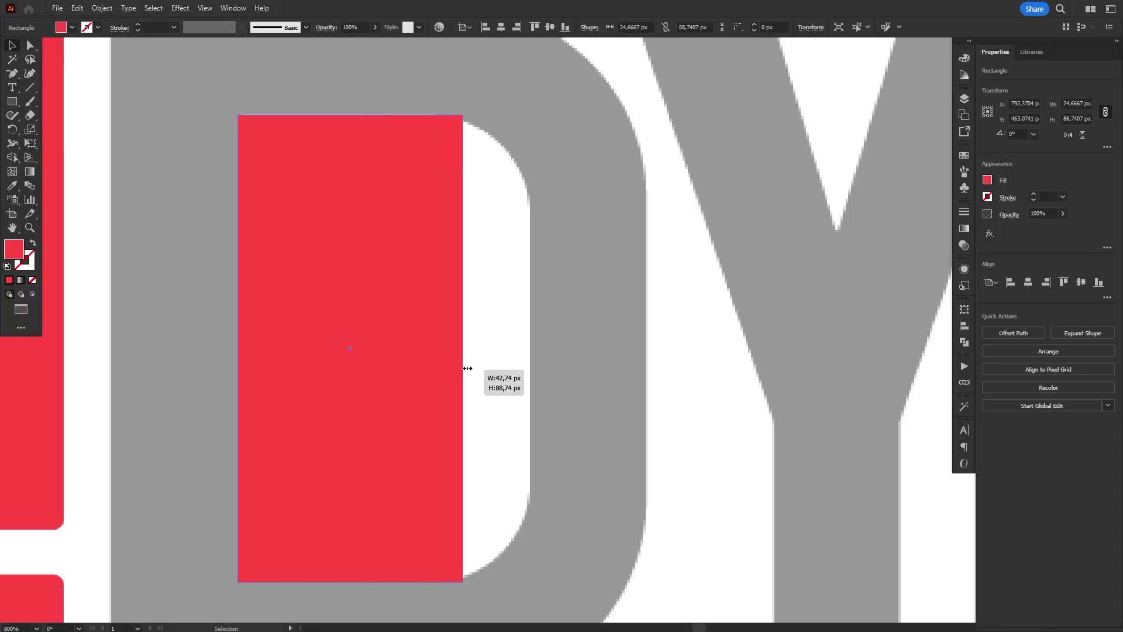
drag(466, 367, 529, 360)
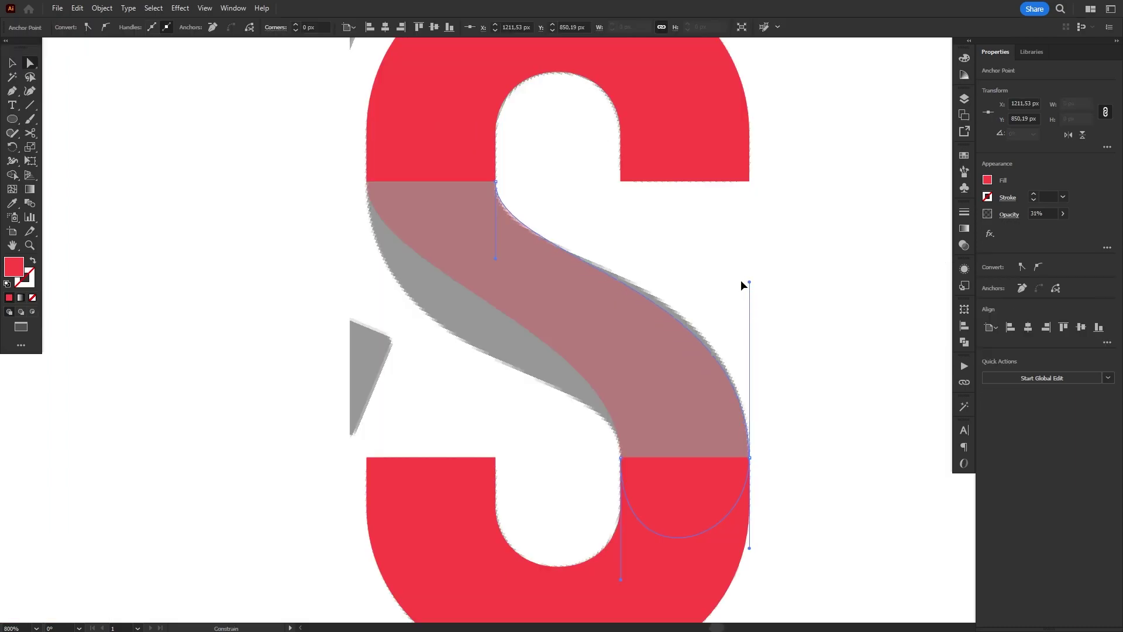
click(830, 335)
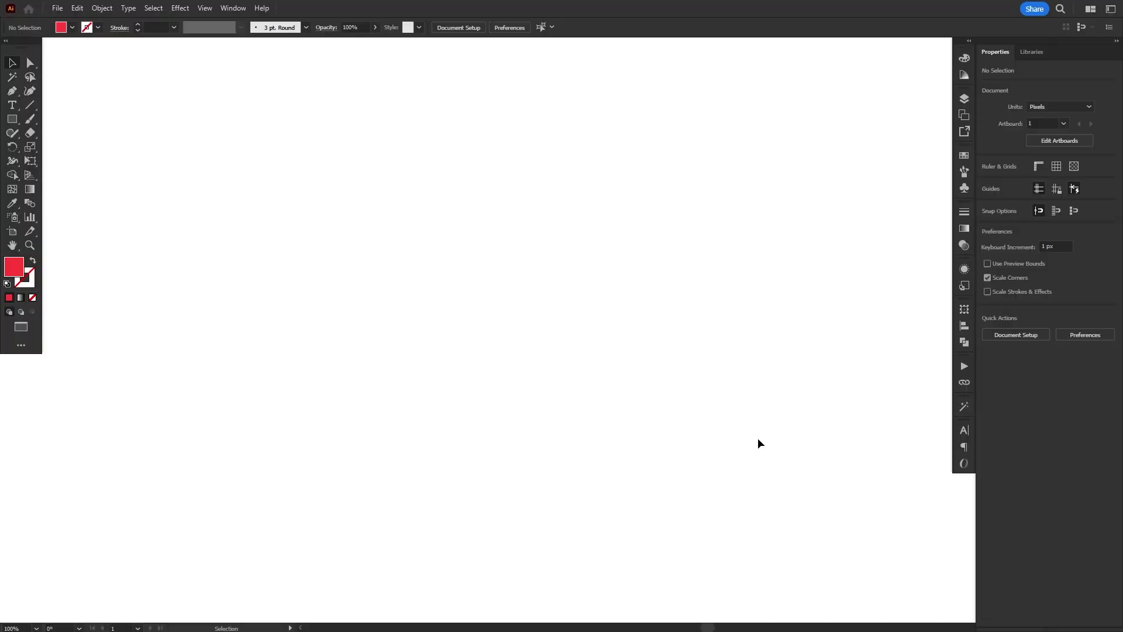
Draw a tall rectangle about 228 × 498 px and give it no fill and a red 110 pt stroke.
key(m)
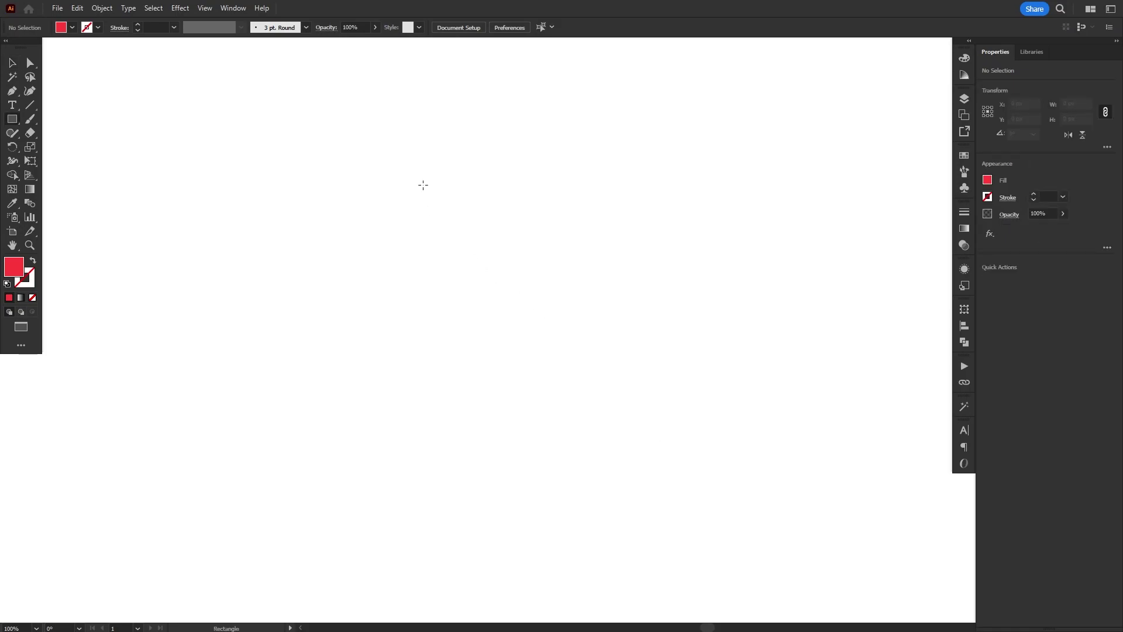
drag(413, 152, 563, 476)
key(F6)
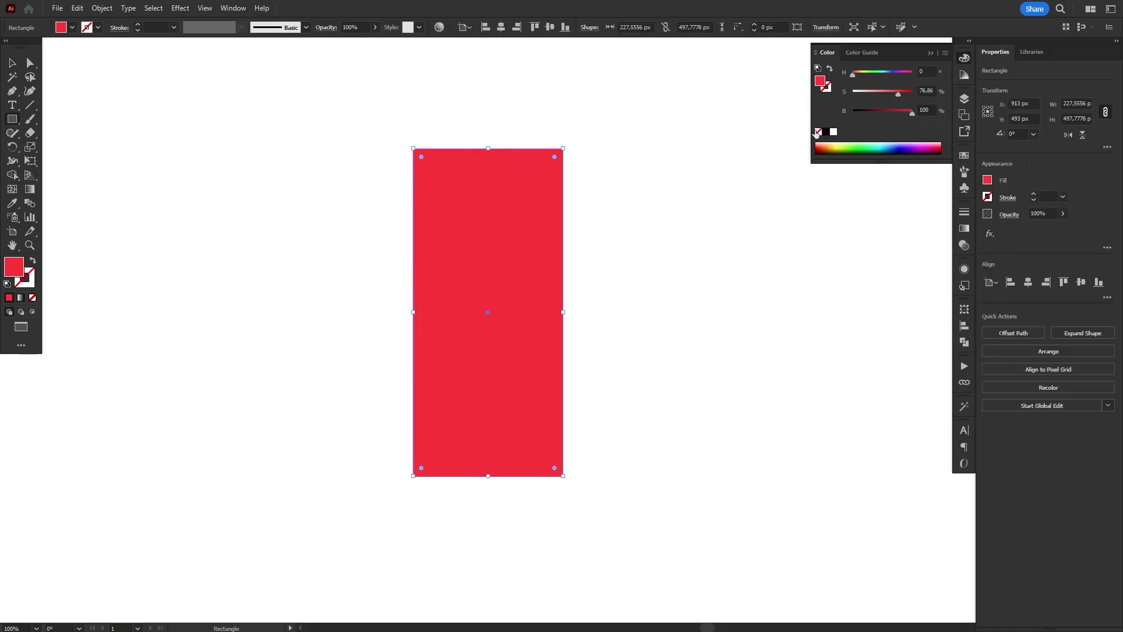
click(819, 132)
click(832, 120)
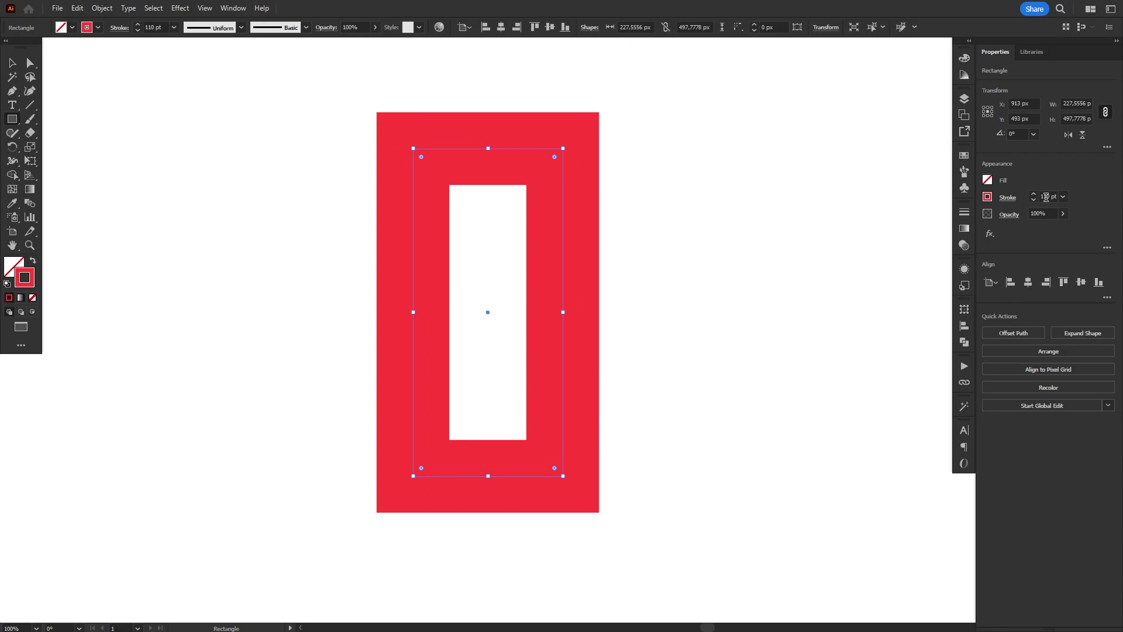
Delete the bottom segment of the stroked rectangle to leave an open path with two legs.
key(a)
click(491, 447)
key(Delete)
Round the open path's top corners fully into an arch and add a horizontal crossbar line about 228 px long between its legs.
drag(422, 157, 482, 243)
key(backslash)
drag(413, 349, 564, 352)
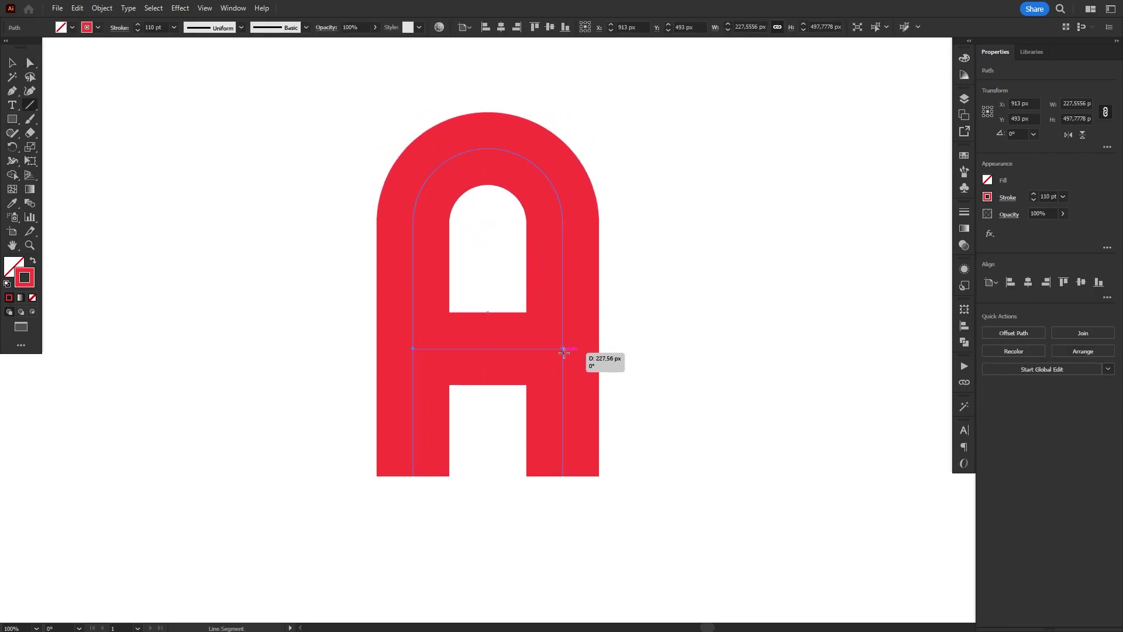
Draw a vertical red rectangle about 84 × 380 px and duplicate it horizontally as the second leg of the letter A.
drag(348, 227, 403, 476)
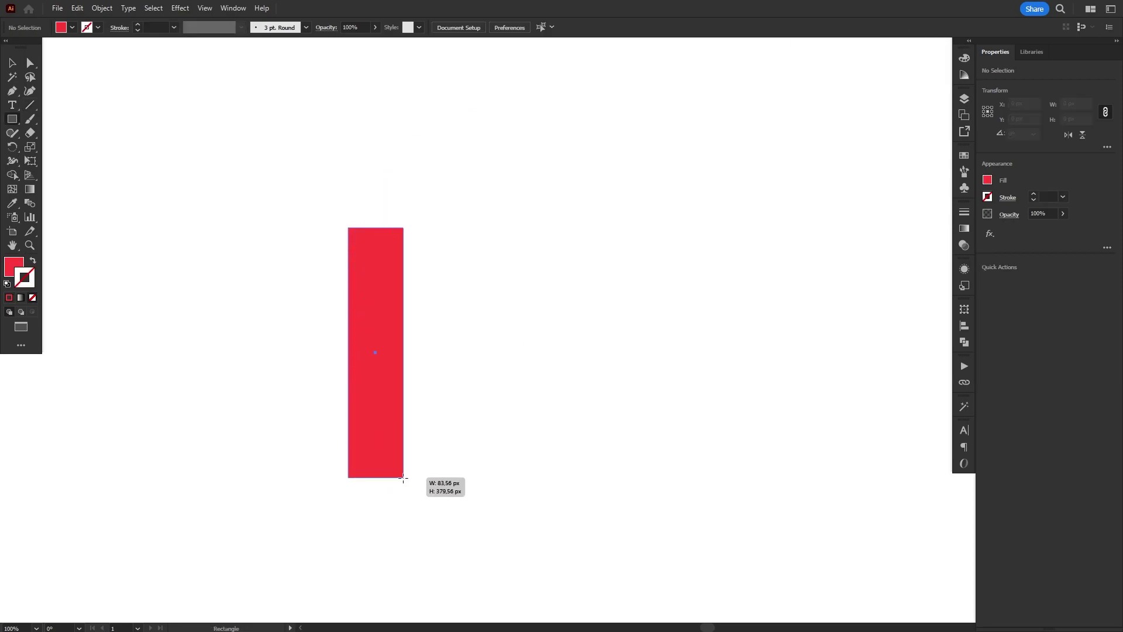
key(v)
drag(387, 435, 510, 436)
Draw a crossbar rectangle between the legs and two concentric circles centered at their top, the outer one spanning both legs.
key(m)
drag(405, 377, 471, 426)
key(l)
drag(437, 226, 527, 228)
Select all the red shapes and use Shape Builder to remove the circle-topped counter and merge the remaining regions into one letter A.
key(v)
click(588, 189)
drag(588, 186, 280, 478)
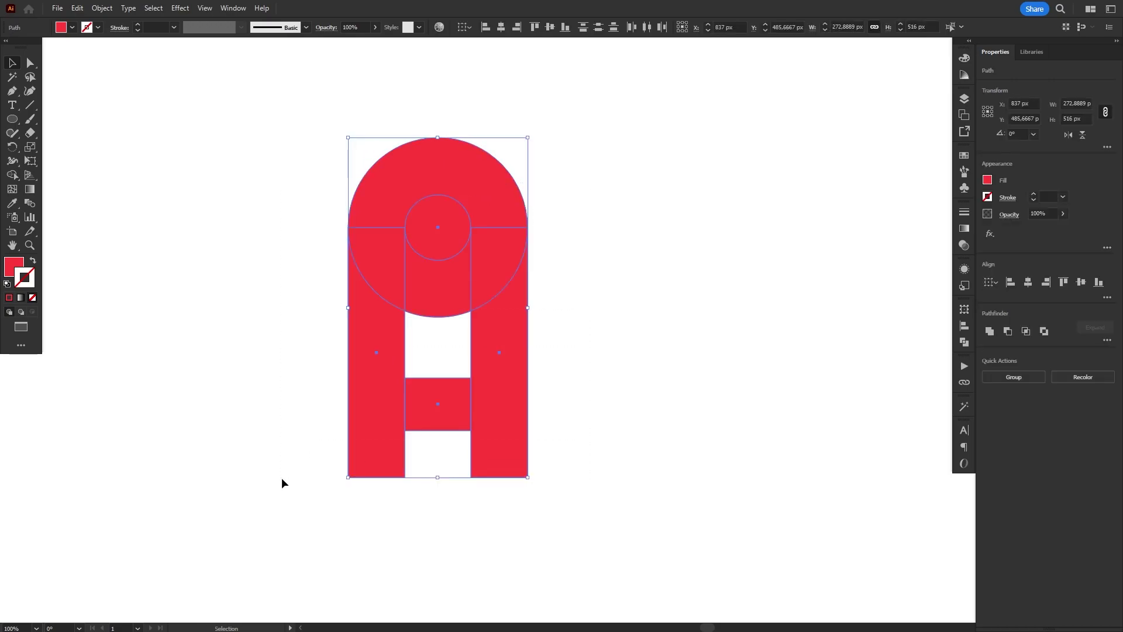
key(shift+m)
drag(433, 234, 445, 333)
mouse_move(380, 457)
mouse_down()
mouse_move(484, 233)
mouse_move(380, 316)
mouse_up()
key(v)
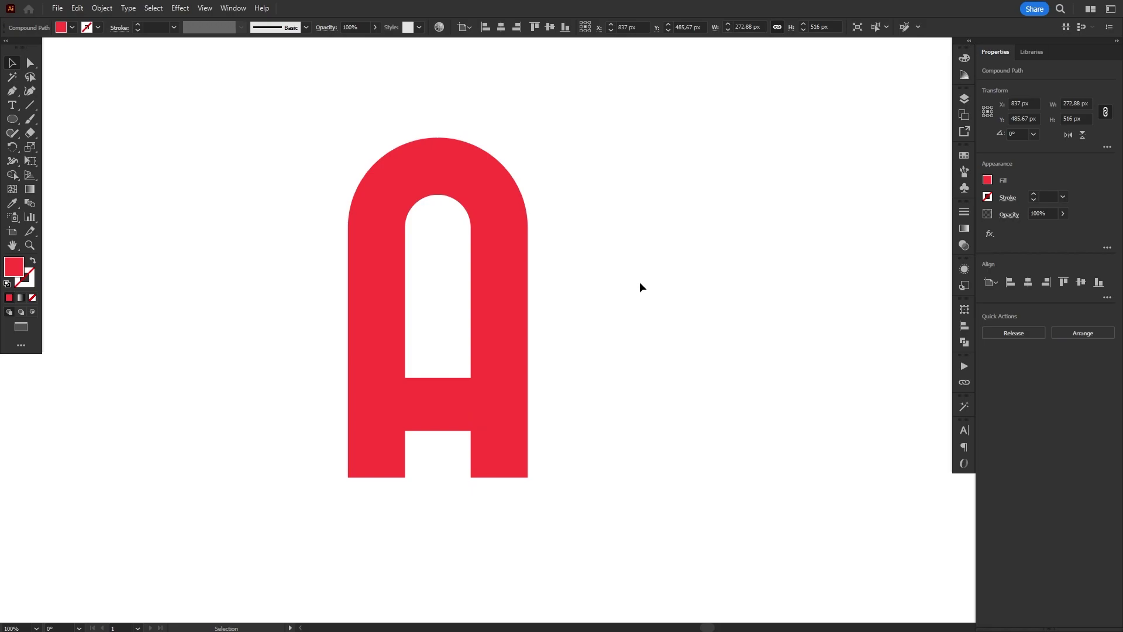
Delete the finished A, draw a tall rectangle in its place and round its top corners into an arch.
key(Delete)
key(m)
drag(402, 430, 580, 109)
key(v)
drag(529, 217, 503, 270)
key(a)
mouse_move(584, 155)
mouse_down()
mouse_move(367, 188)
mouse_move(439, 319)
mouse_up()
Add a smaller rectangle overlapping the arch's base and an inner shape with a rounded top for the counter.
key(m)
drag(431, 532, 499, 431)
drag(464, 325, 499, 286)
drag(499, 283, 468, 234)
click(640, 320)
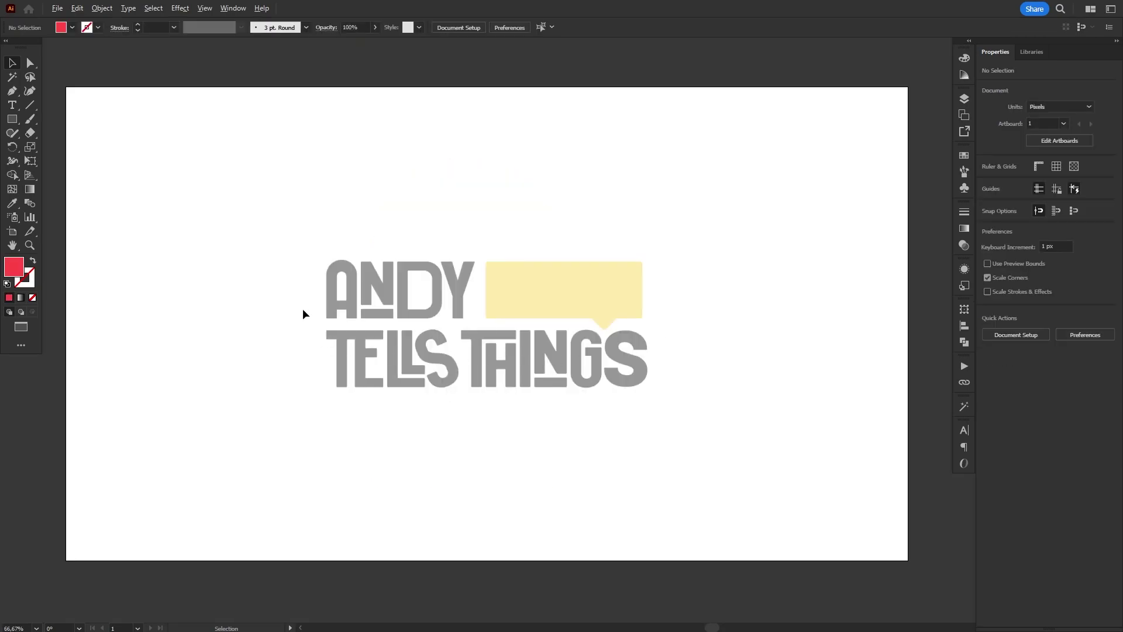
Draw a red rectangle about 22.5 × 27.4 px over the gap between the legs of the reference A, extending below its base.
scroll(300, 305, up, 10)
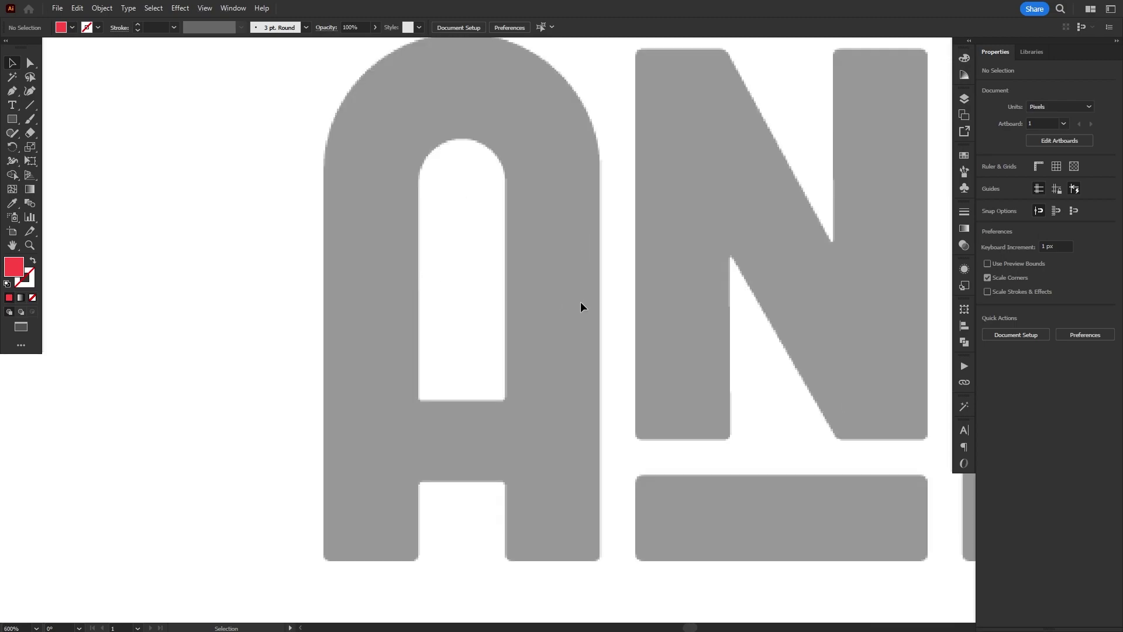
drag(517, 372, 522, 389)
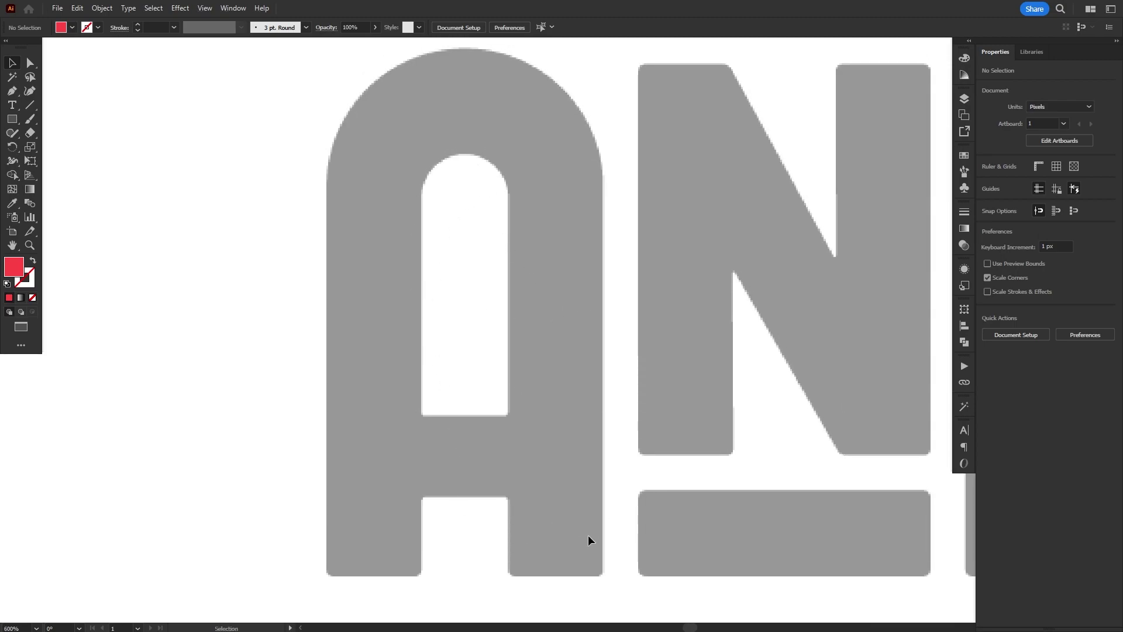
scroll(588, 535, down, 5)
scroll(481, 407, up, 3)
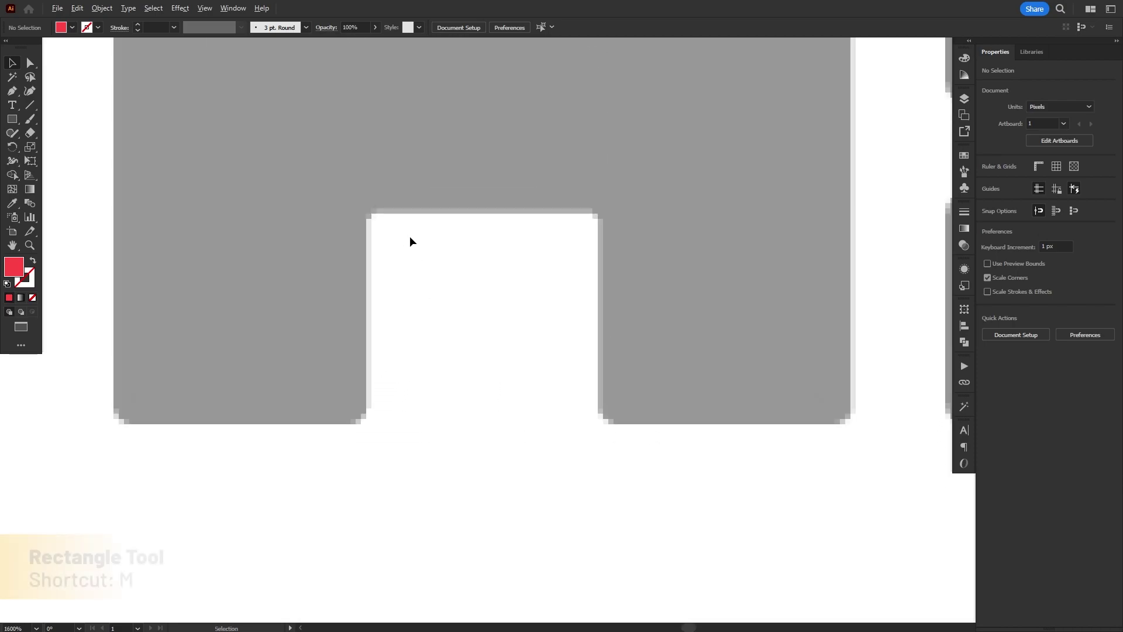
key(m)
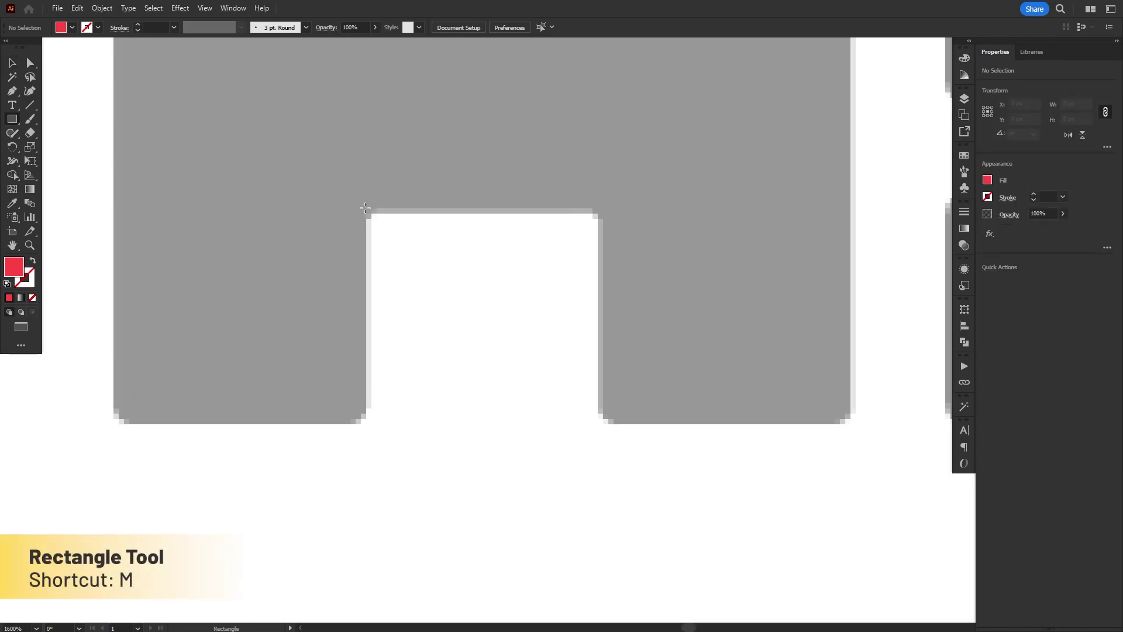
drag(365, 208, 602, 496)
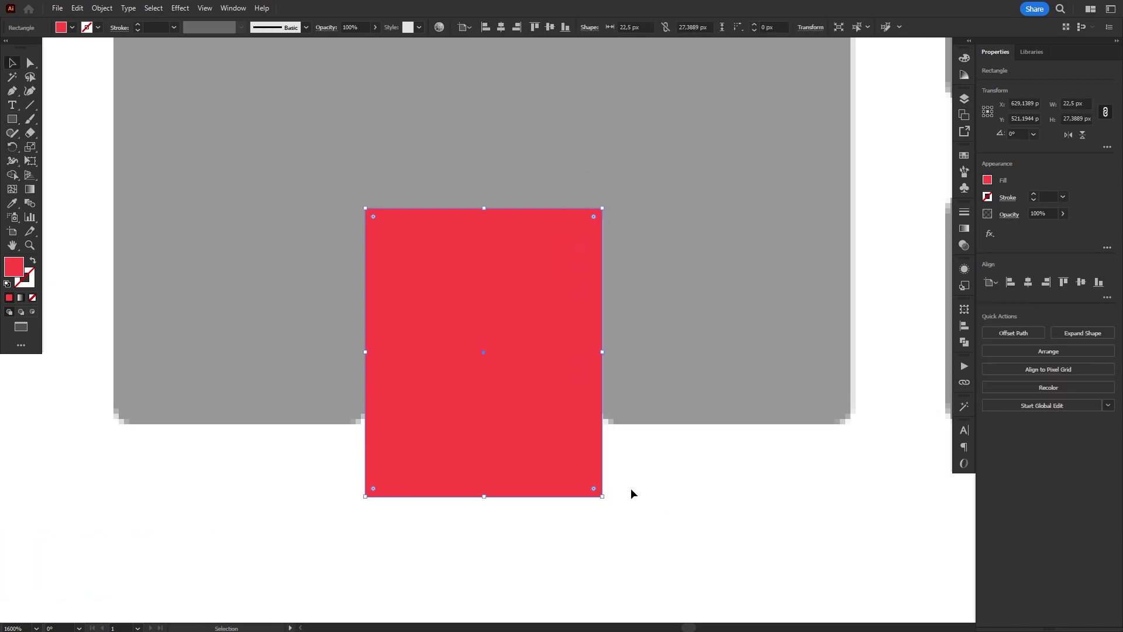
key(v)
scroll(511, 460, down, 3)
scroll(526, 397, up, 3)
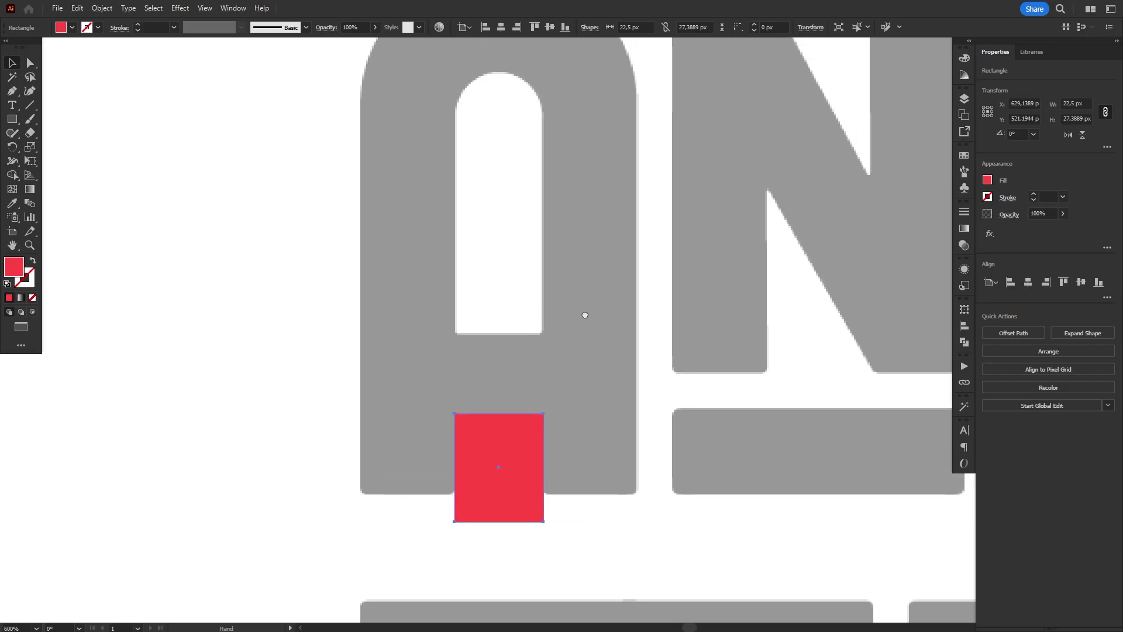
Duplicate the small red rectangle upward and align the copy with the sides of the reference A's inner opening.
click(656, 591)
scroll(509, 266, down, 2)
drag(511, 270, 543, 333)
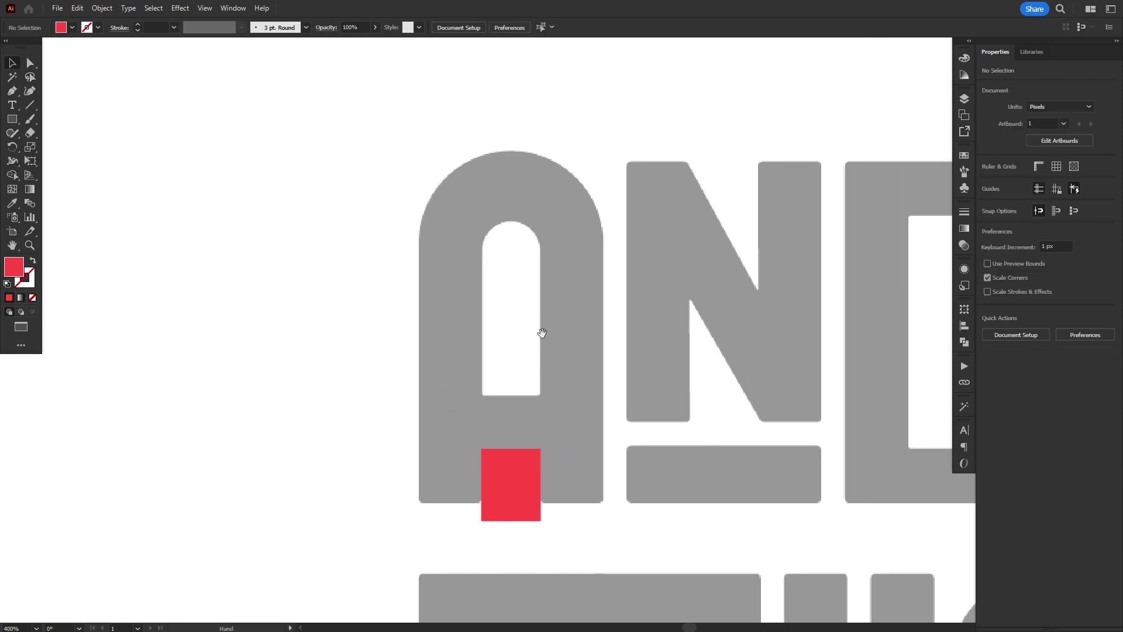
drag(515, 513, 561, 374)
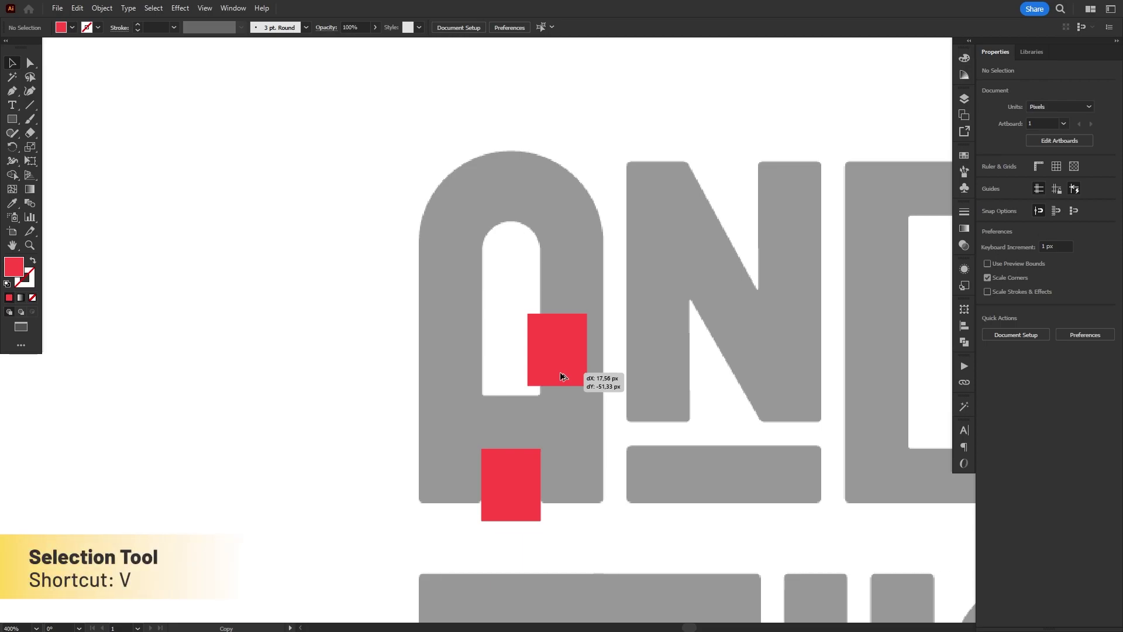
drag(560, 373, 515, 342)
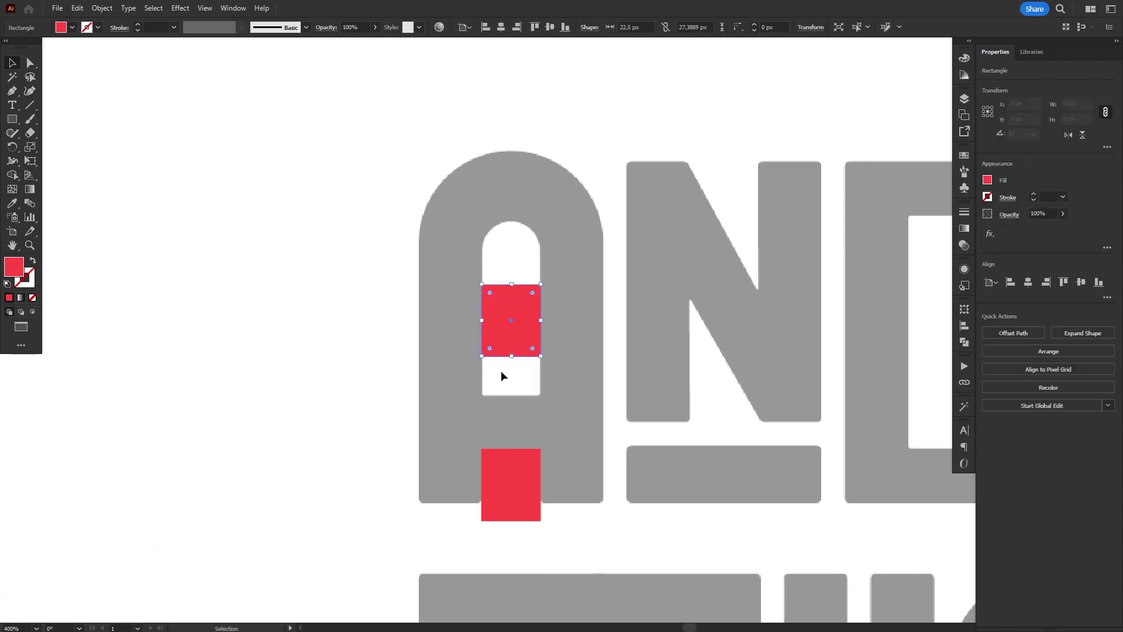
Stretch the duplicated rectangle down and up to fill the A's inner opening, making it about 66.5 px tall.
scroll(504, 350, up, 3)
scroll(504, 355, up, 2)
scroll(533, 351, down, 2)
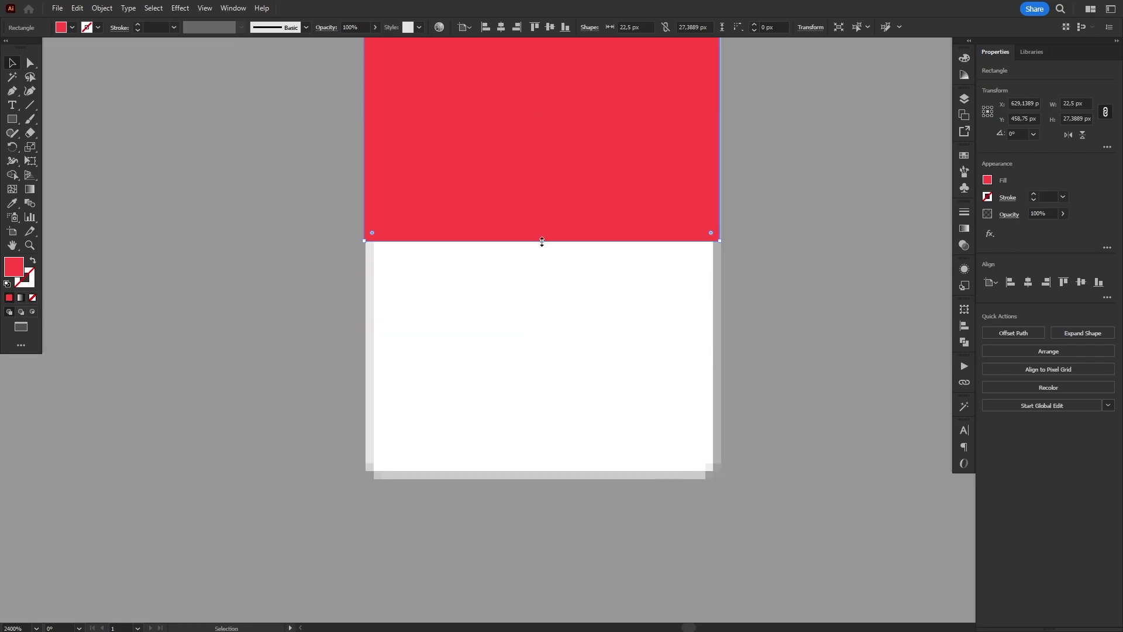
drag(542, 236, 547, 475)
scroll(547, 475, down, 1)
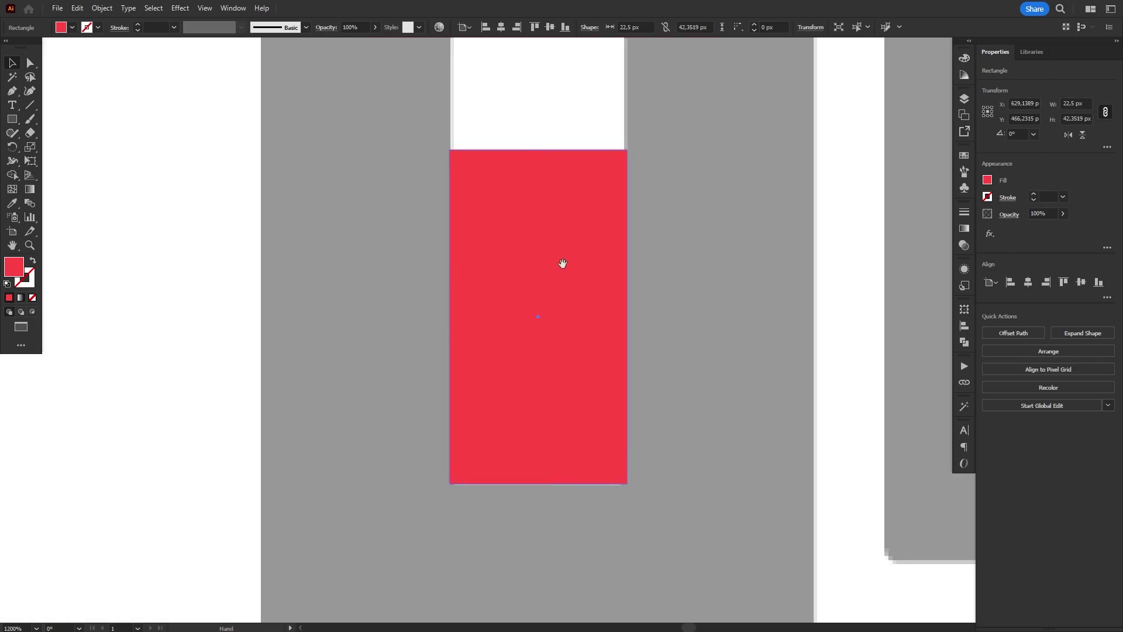
scroll(561, 260, up, 3)
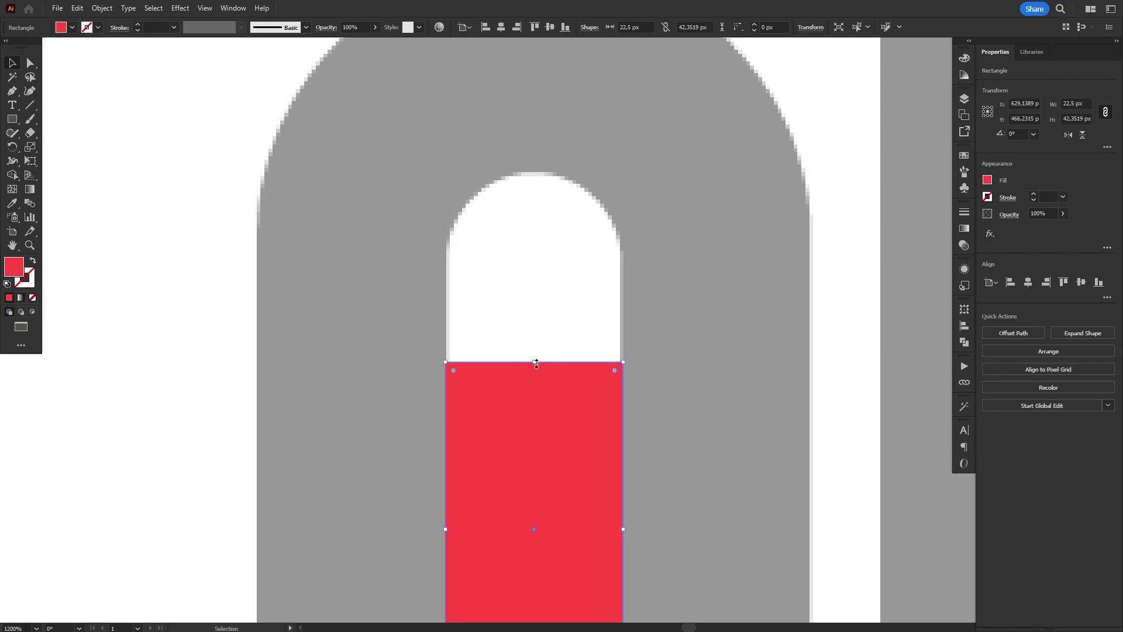
drag(534, 364, 534, 173)
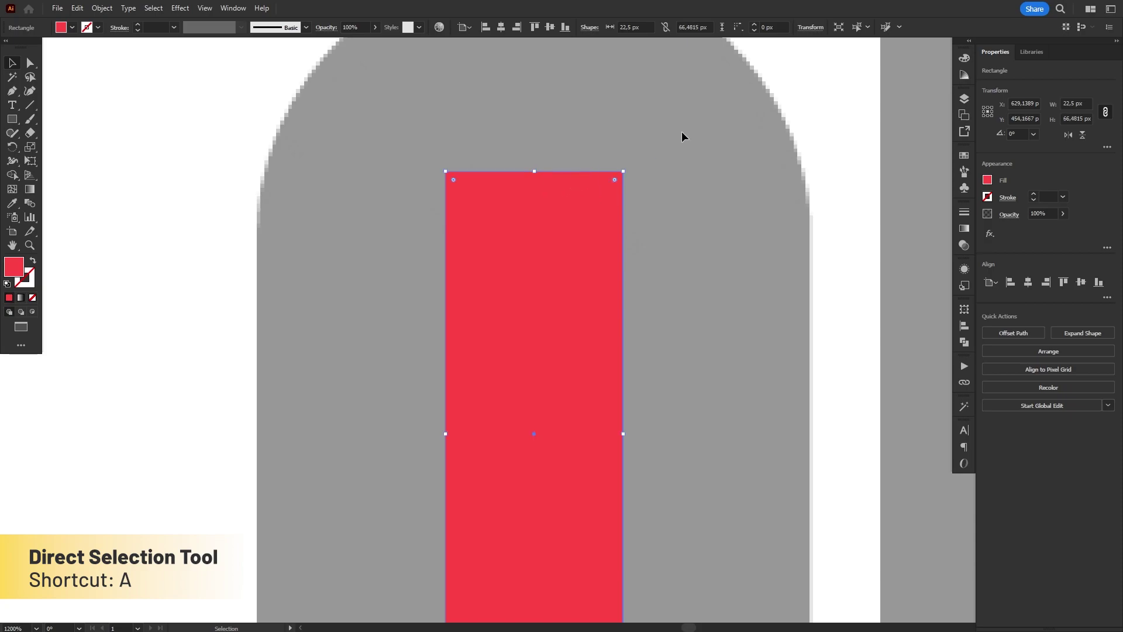
Round the two top corners of the inner rectangle fully to match the curved top of the A's opening.
key(a)
click(447, 174)
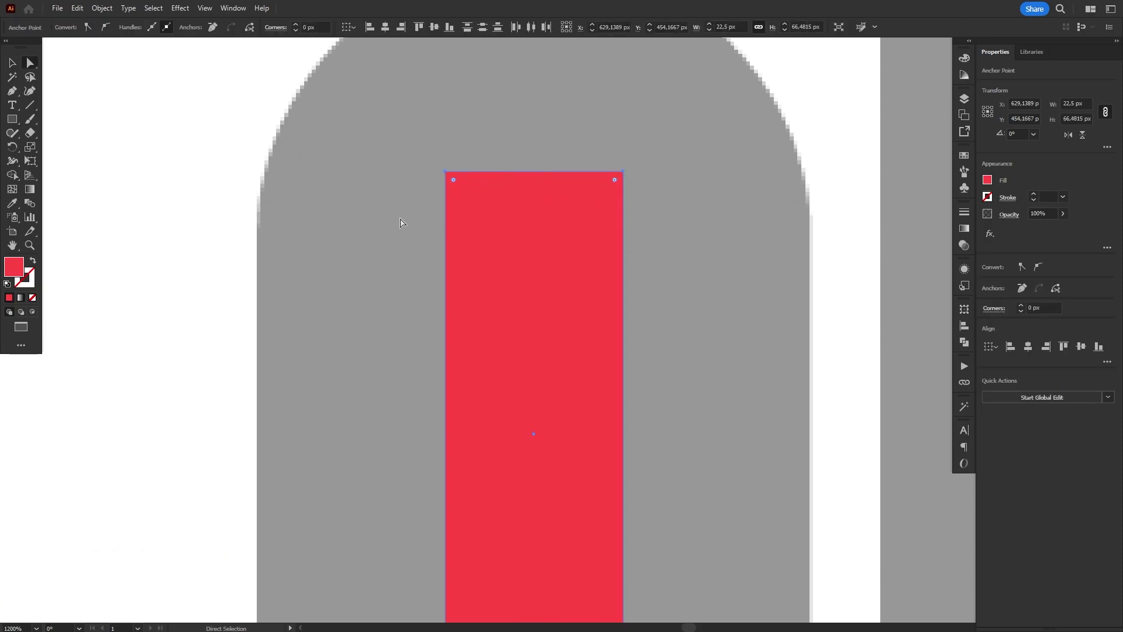
drag(454, 180, 553, 295)
key(ctrl+shift+a)
scroll(518, 199, down, 3)
key(v)
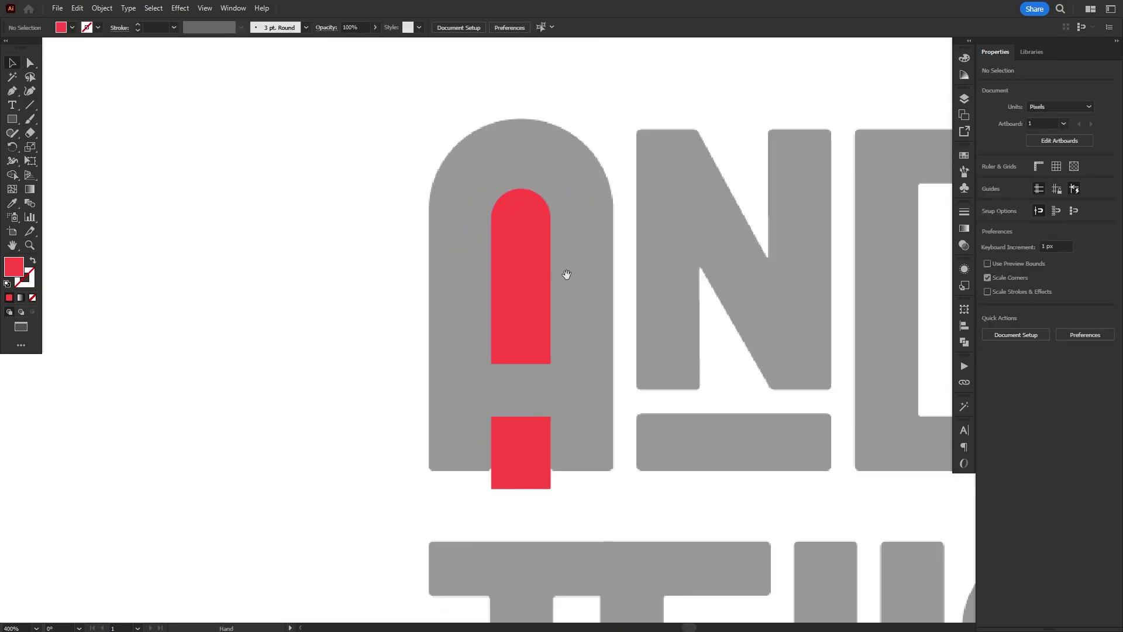
Draw a rectangle about 70 × 42 px outward from the crossbar's center, matching the full width of the reference A.
scroll(567, 271, down, 1)
scroll(543, 374, up, 3)
key(m)
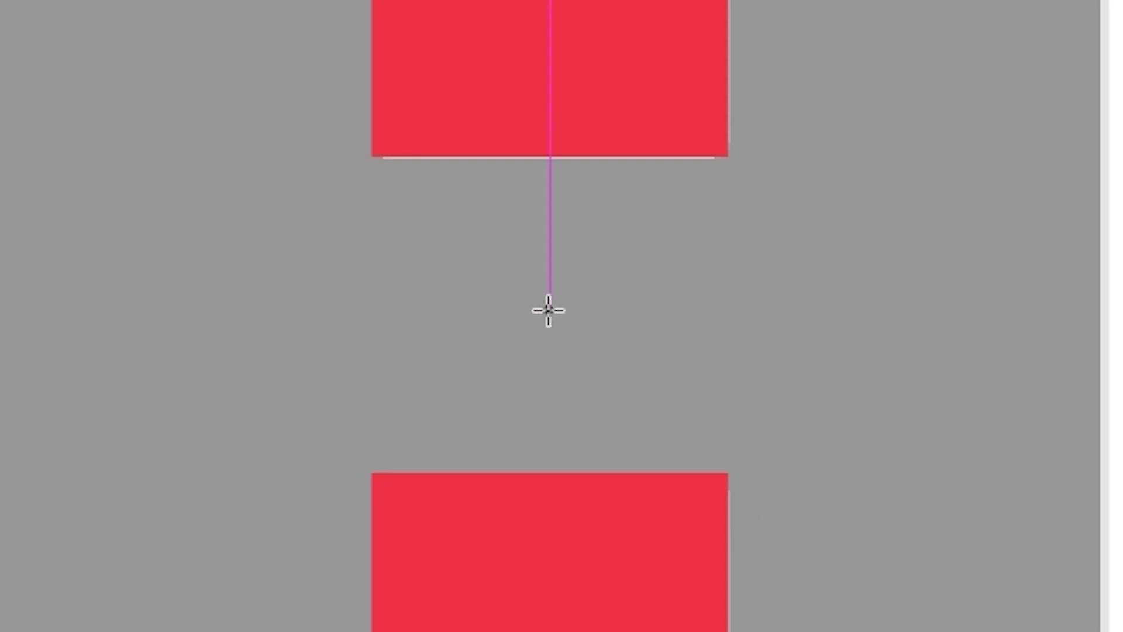
drag(548, 311, 1109, 0)
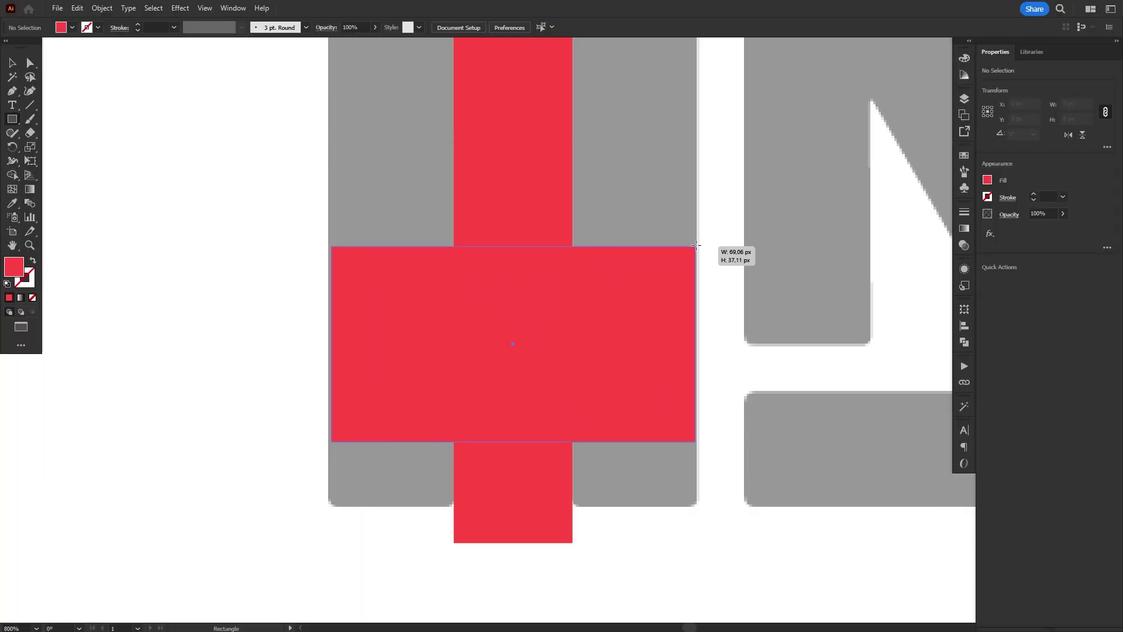
drag(700, 239, 699, 232)
key(v)
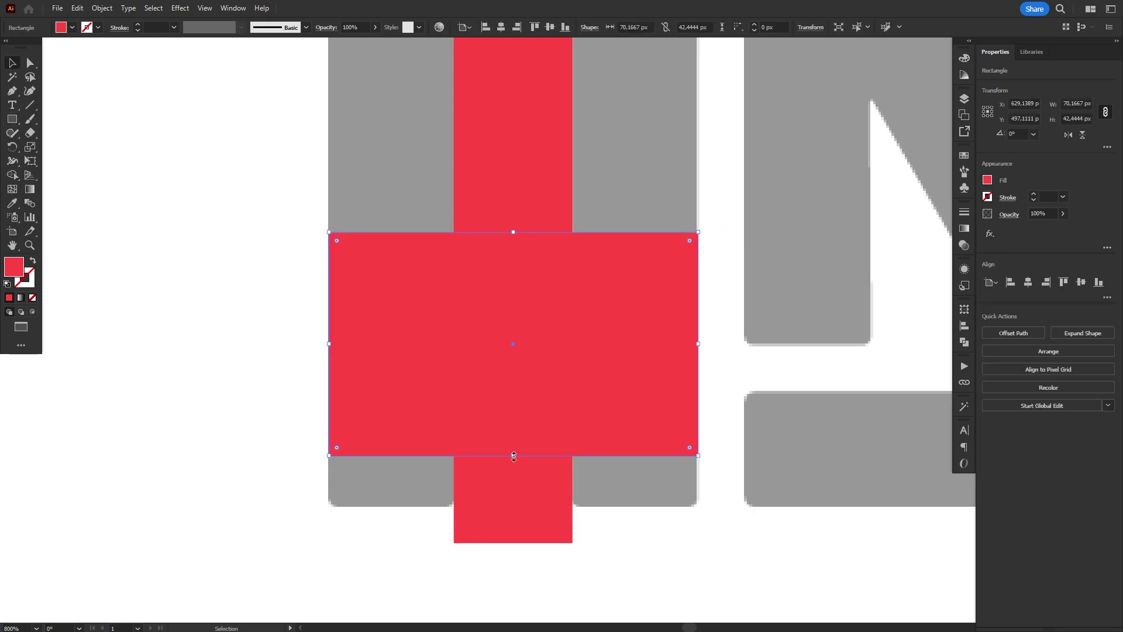
Stretch the wide rectangle to the base and top of the reference A, making it about 134 px tall.
drag(511, 457, 512, 507)
drag(558, 162, 550, 487)
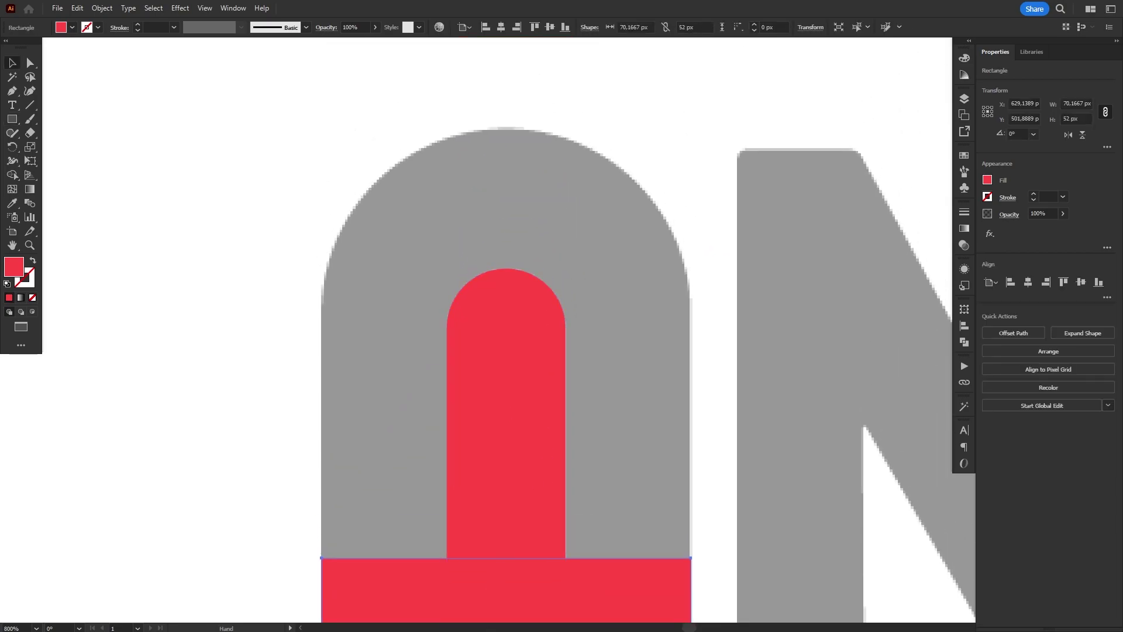
drag(507, 560, 514, 126)
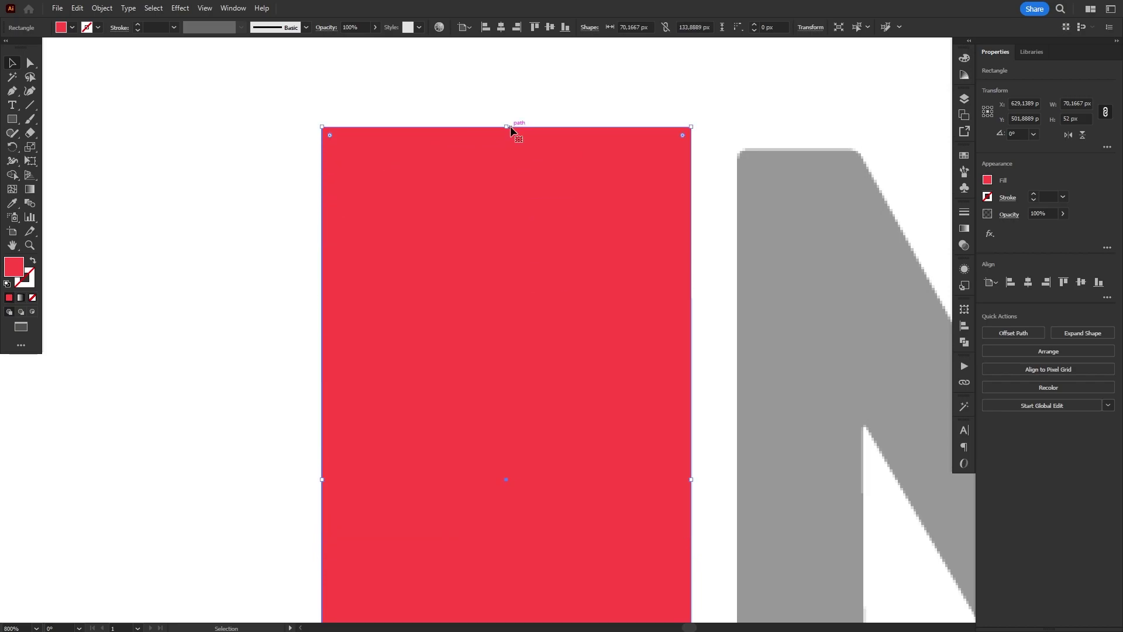
Round the large rectangle's top corners fully so it follows the outer curve of the A.
key(a)
drag(283, 100, 501, 367)
key(v)
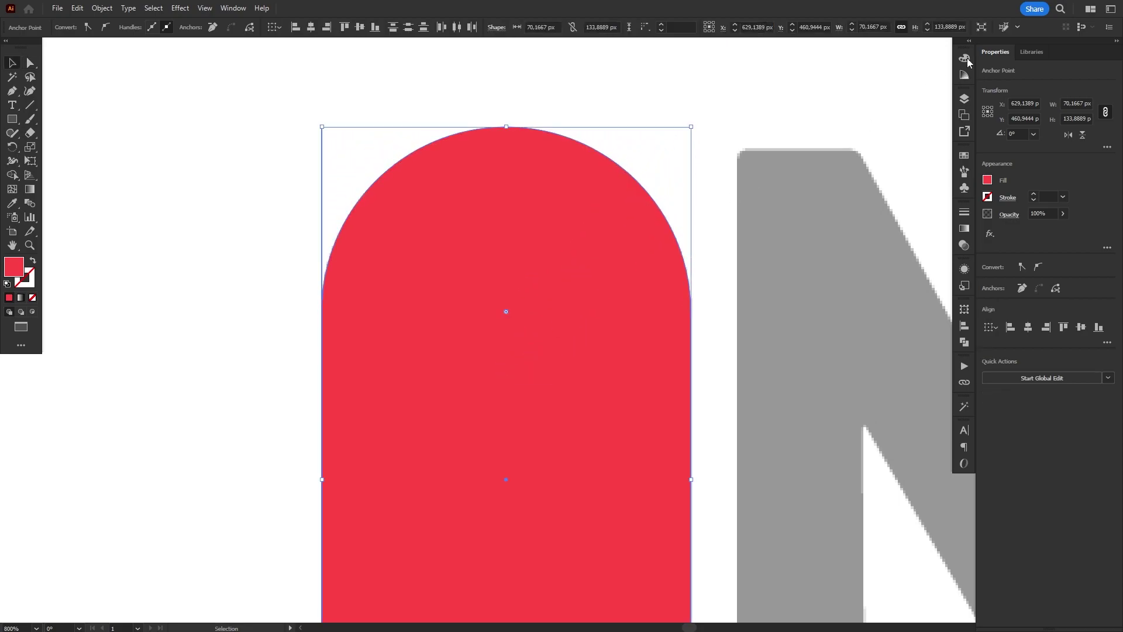
Recolor the large arched shape orange with a hue of about 28° and place it behind the two red shapes.
click(964, 58)
drag(853, 80, 857, 75)
scroll(456, 140, down, 5)
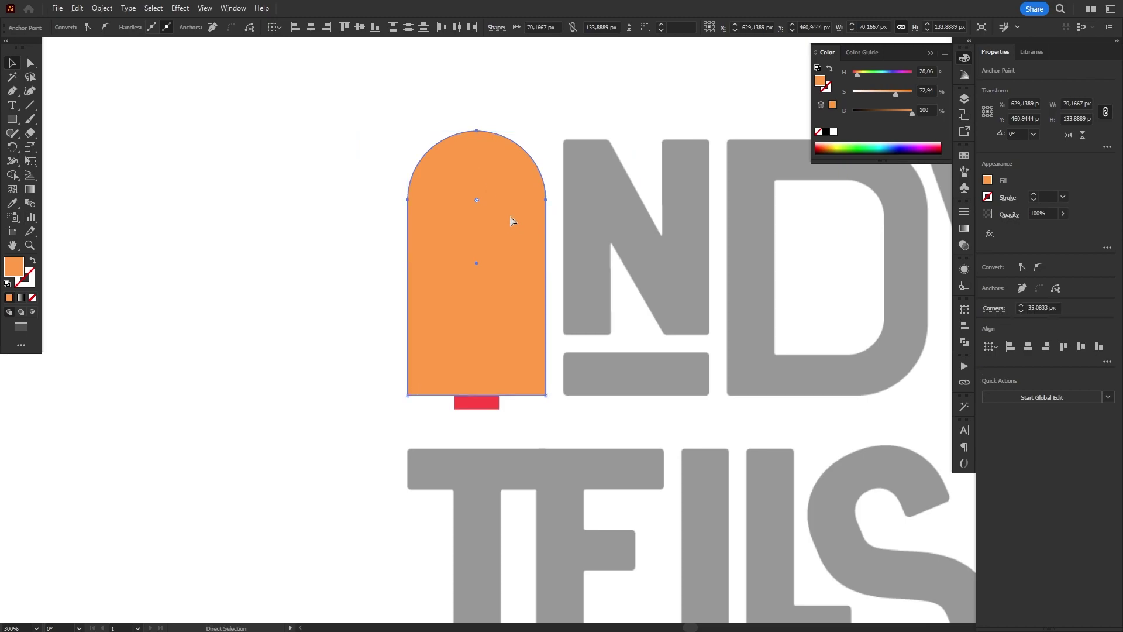
key(ctrl+shift+bracketleft)
click(580, 228)
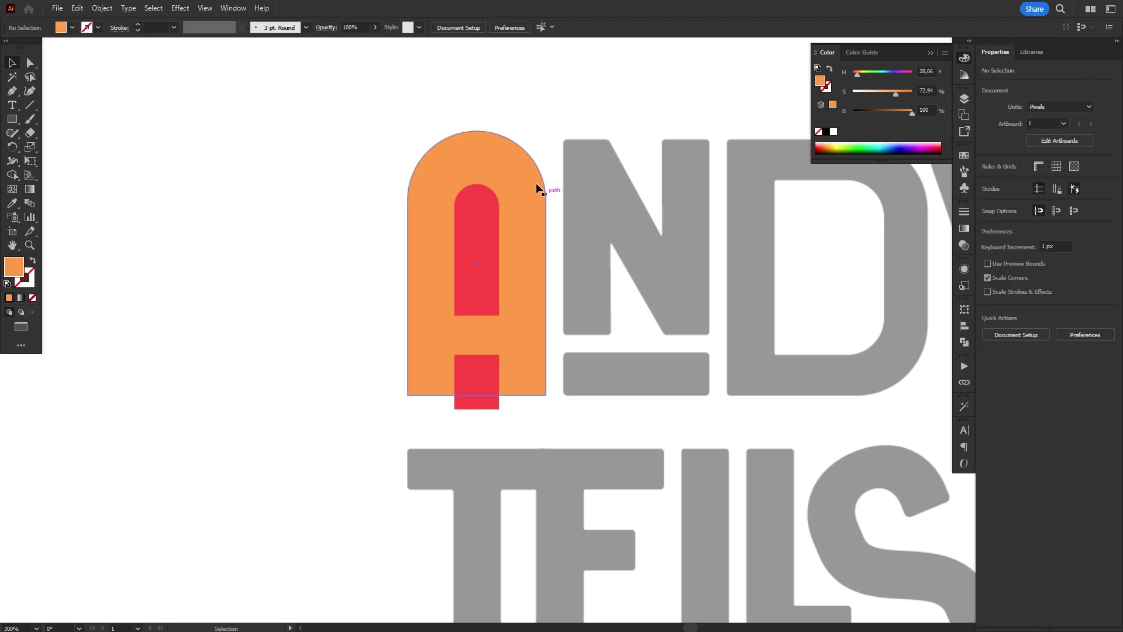
scroll(556, 185, up, 1)
drag(610, 246, 646, 277)
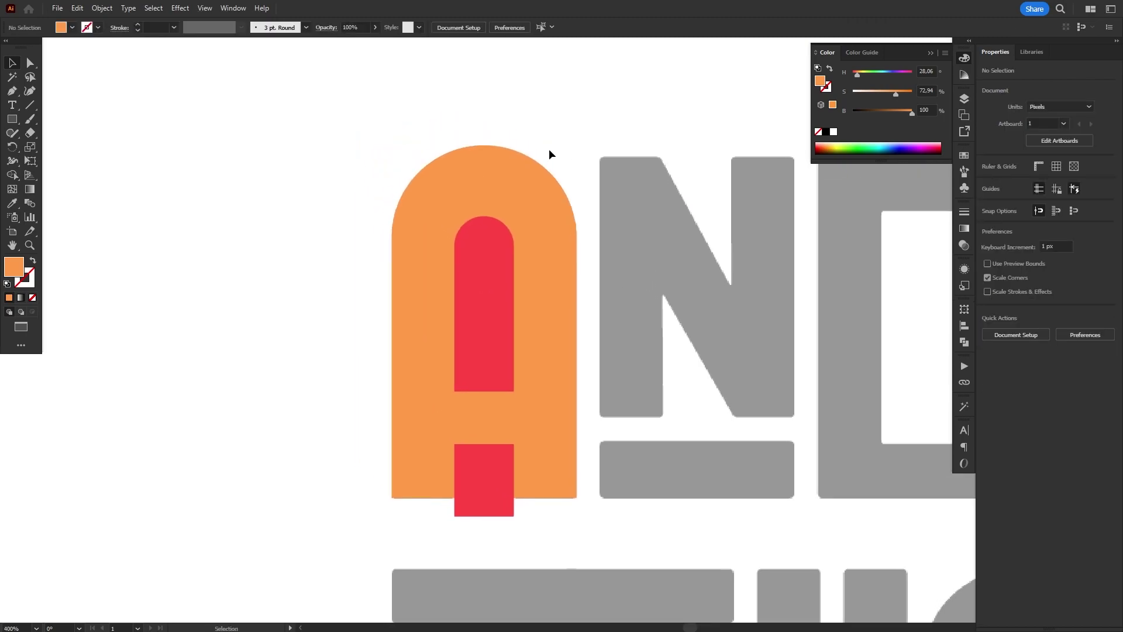
Try bringing the orange shape to the front and undo the stacking change.
click(547, 289)
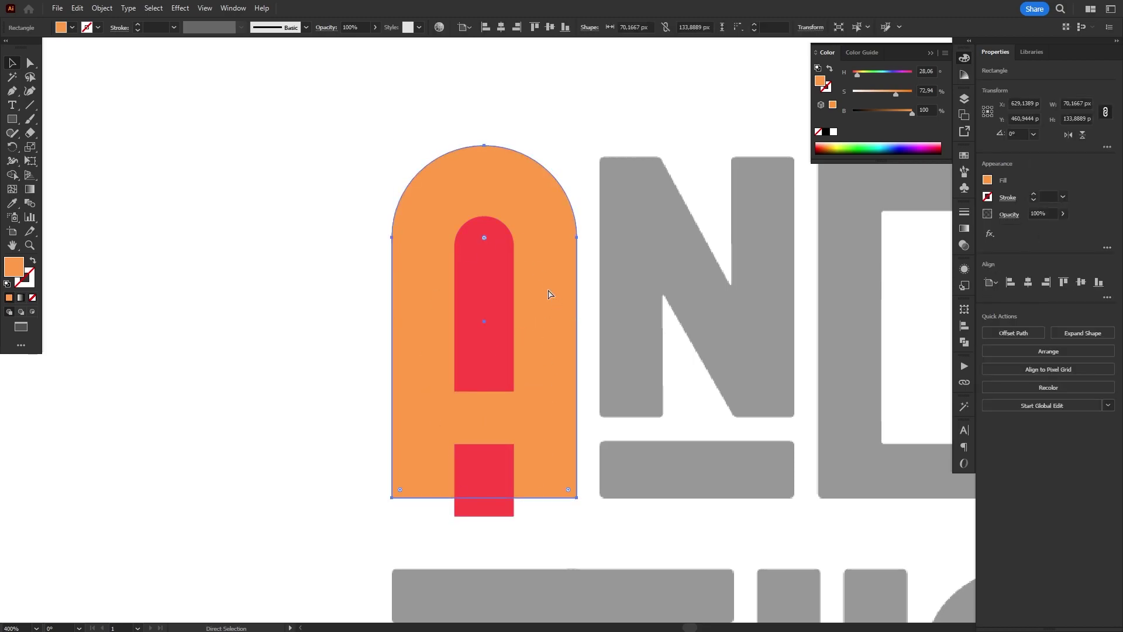
key(ctrl+shift+bracketright)
key(ctrl+z)
key(v)
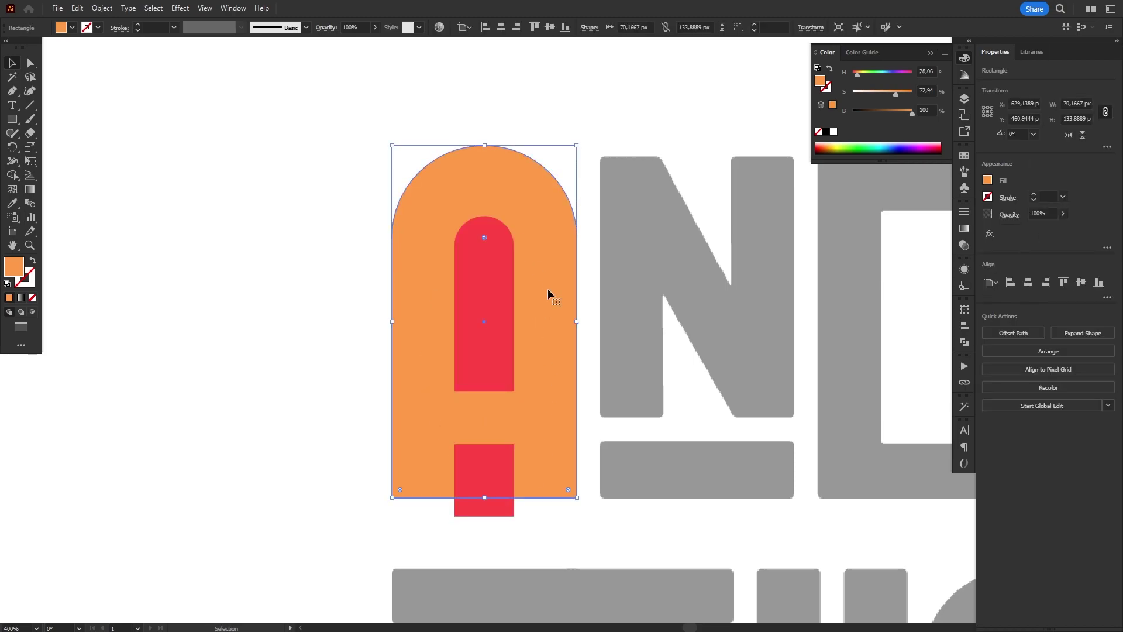
Examine the available stacking-order options for the orange shape without applying any of them.
right_click(553, 222)
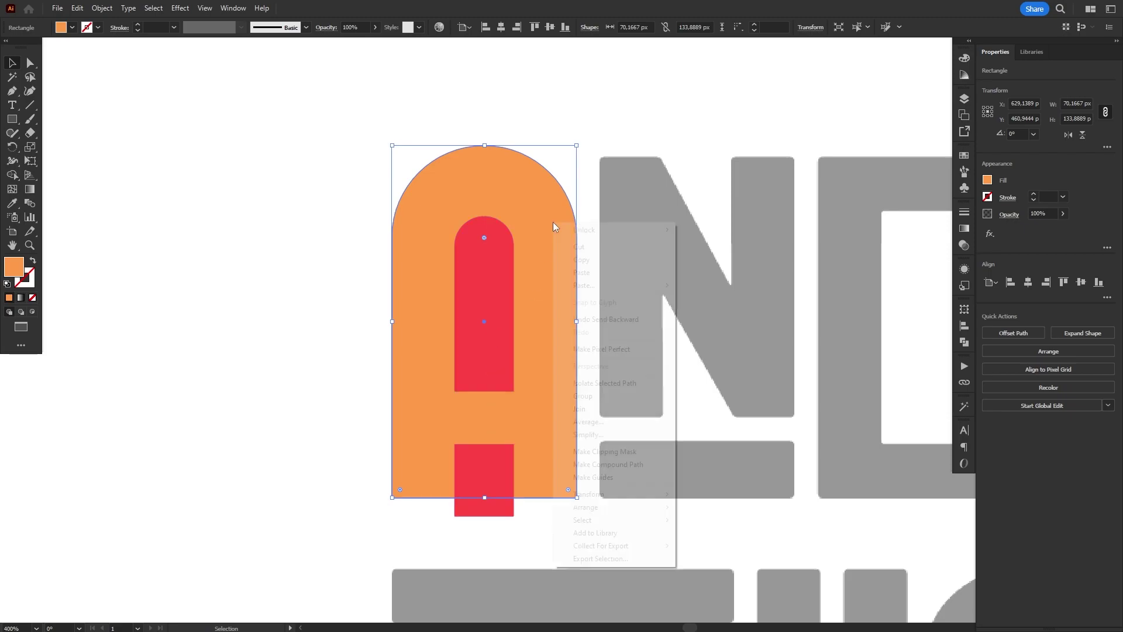
mouse_move(629, 509)
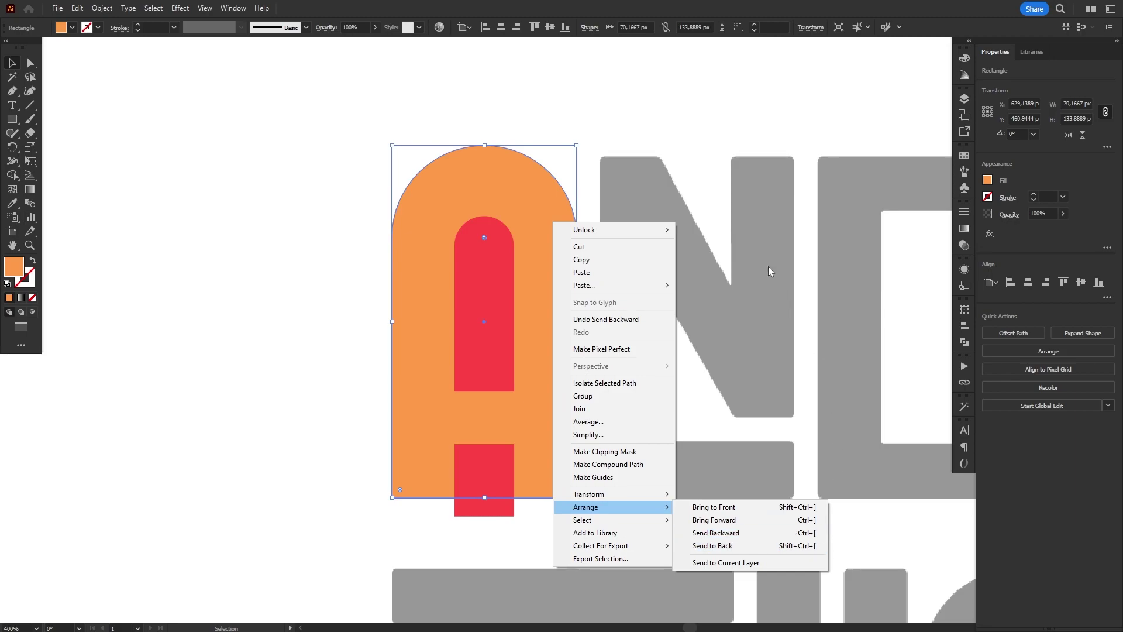
click(742, 236)
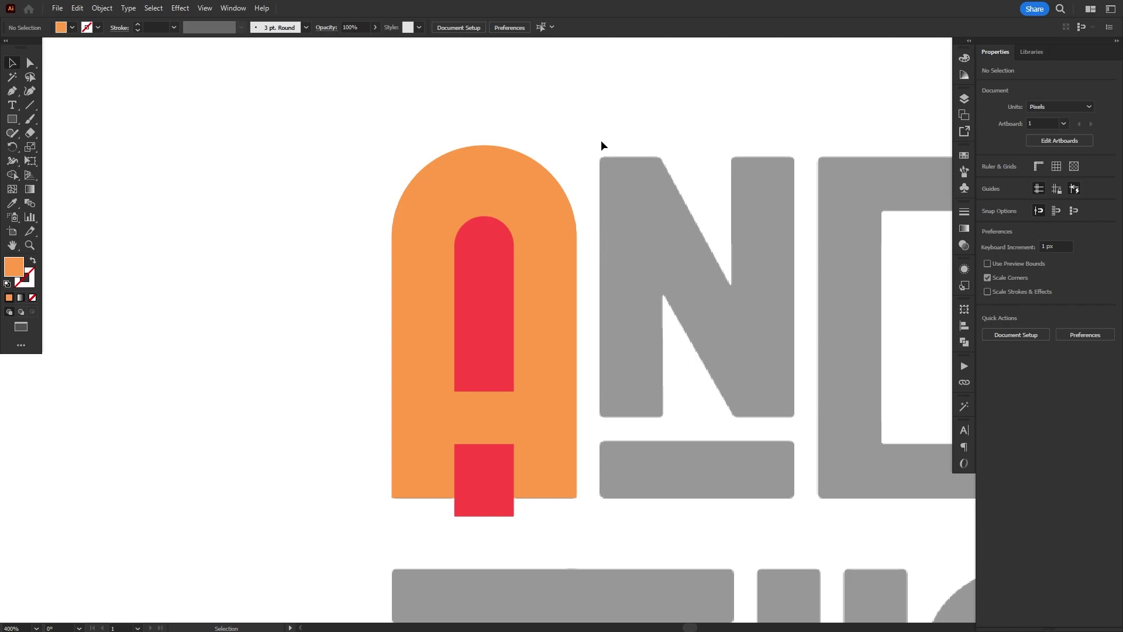
Select the orange and red shapes and use Shape Builder to subtract the counter, the leg gap and the piece below the base.
drag(582, 132, 371, 490)
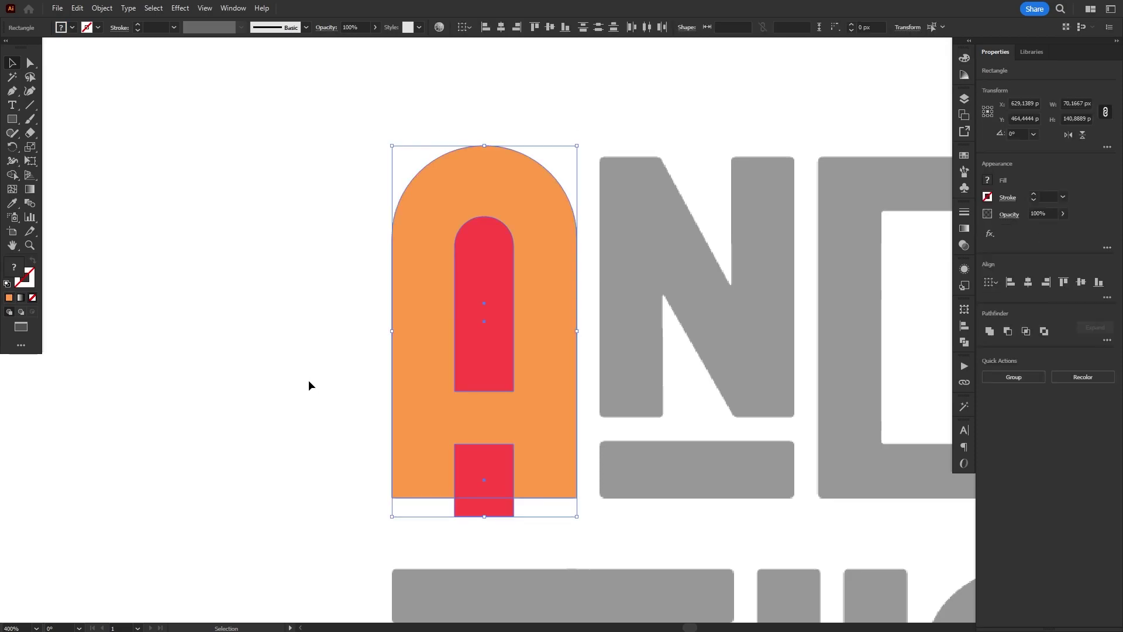
key(shift+m)
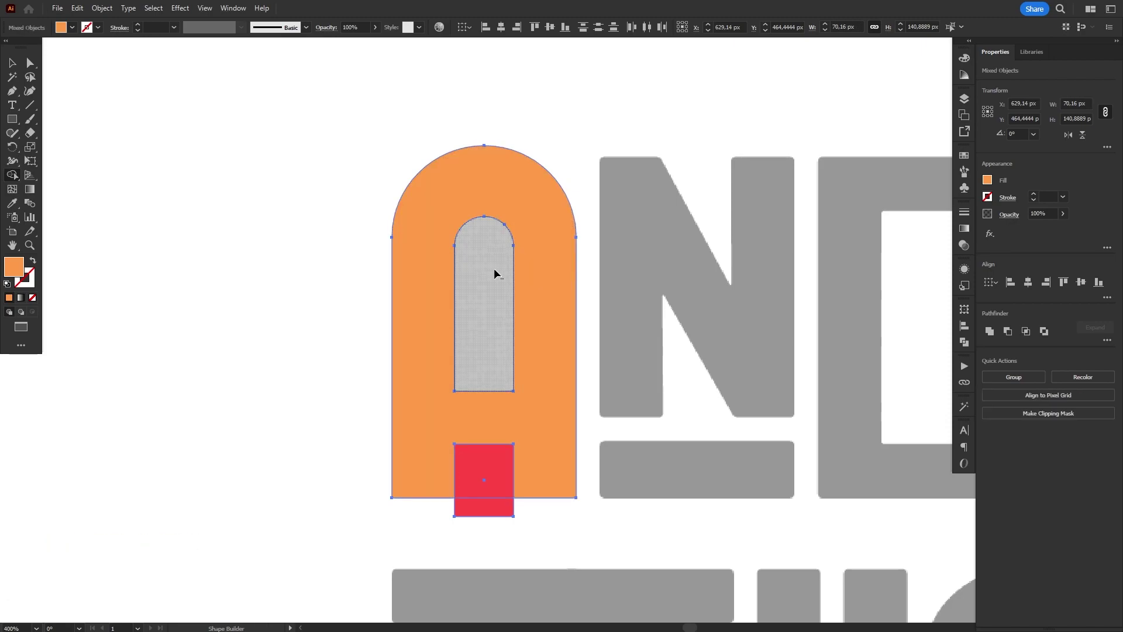
alt+click(496, 272)
alt+click(483, 483)
alt+click(474, 509)
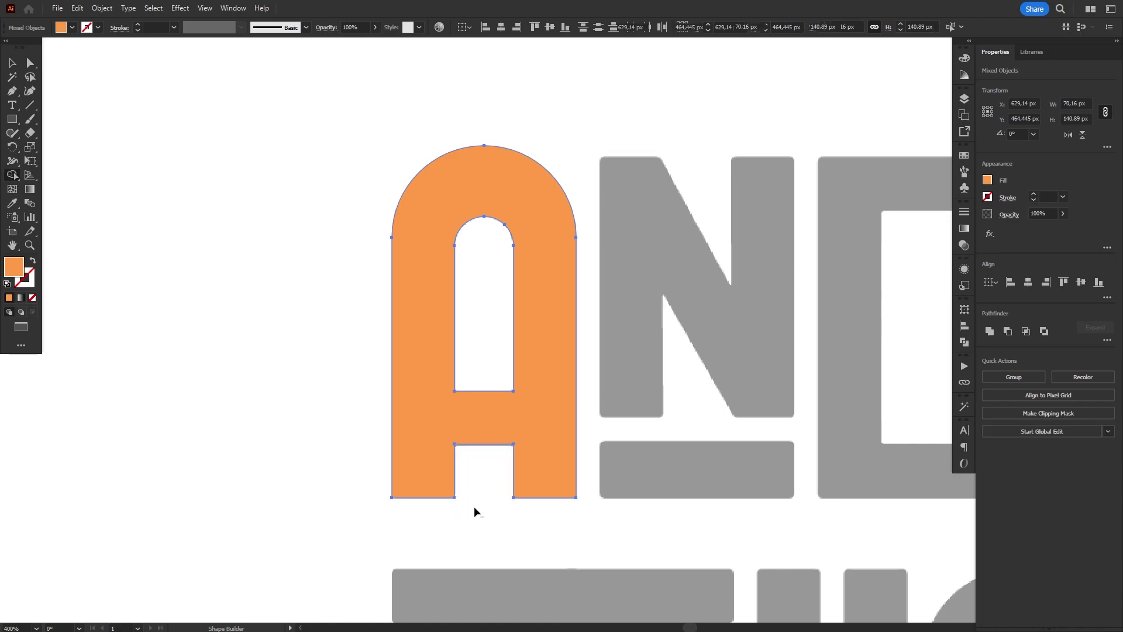
Try moving the orange A upward off its grey reference and undo the move.
key(v)
click(500, 538)
alt+scroll(496, 565, up, 2)
scroll(497, 566, up, 2)
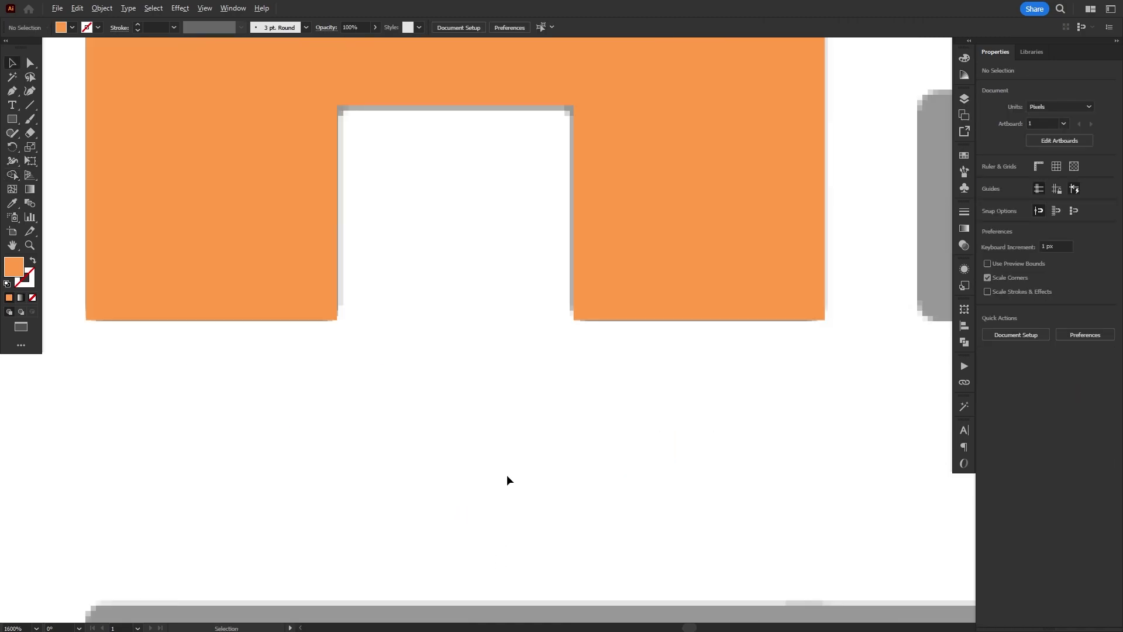
drag(740, 303, 739, 275)
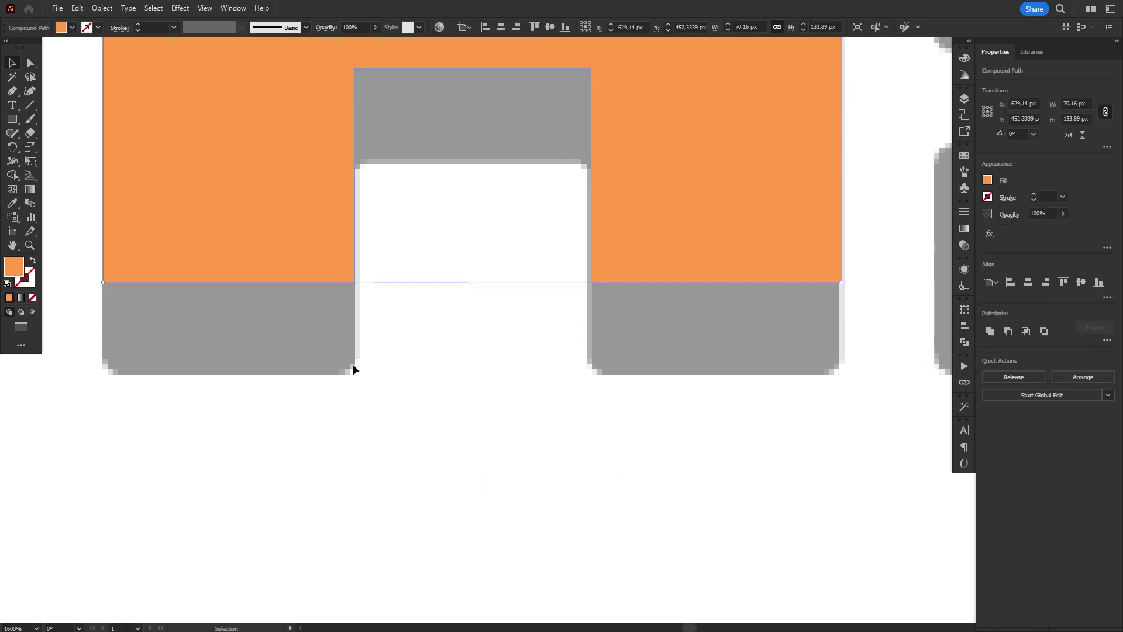
key(ctrl+z)
click(858, 410)
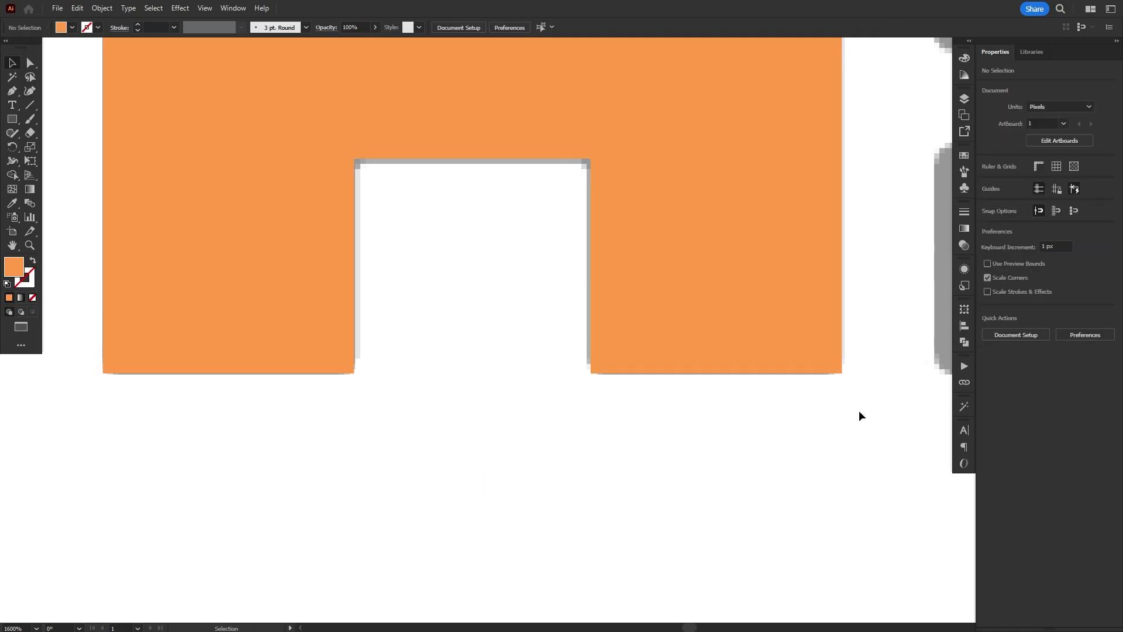
Round the bottom corners of both feet of the orange A with a 1 px corner radius.
key(a)
drag(886, 414, 70, 355)
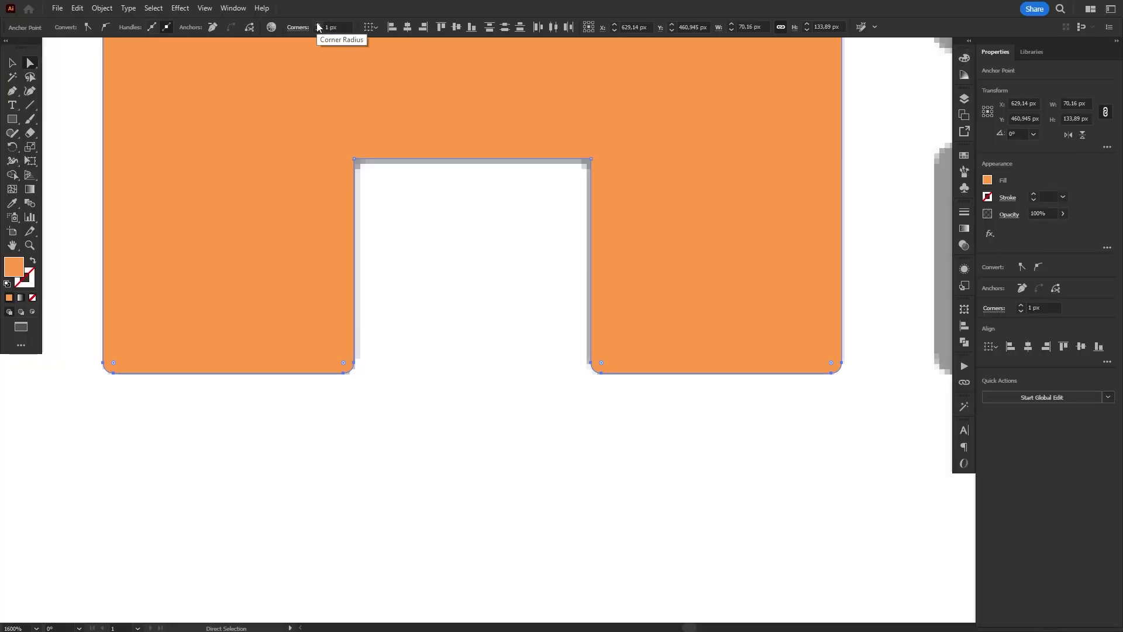
key(v)
click(389, 335)
scroll(398, 363, down, 3)
scroll(401, 377, down, 2)
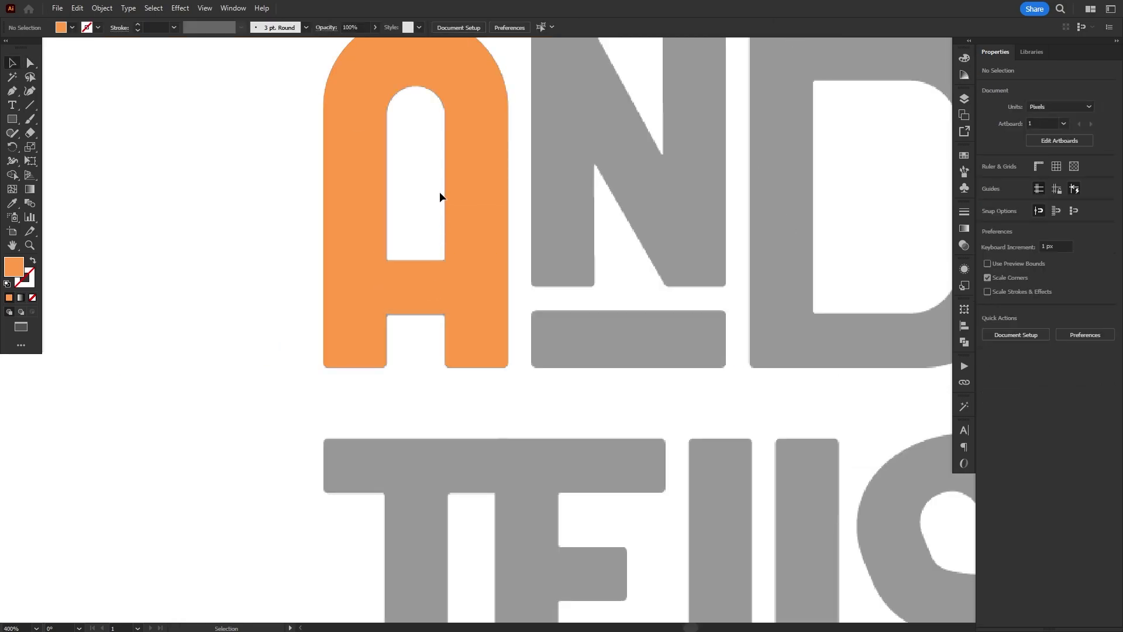
drag(440, 193, 454, 275)
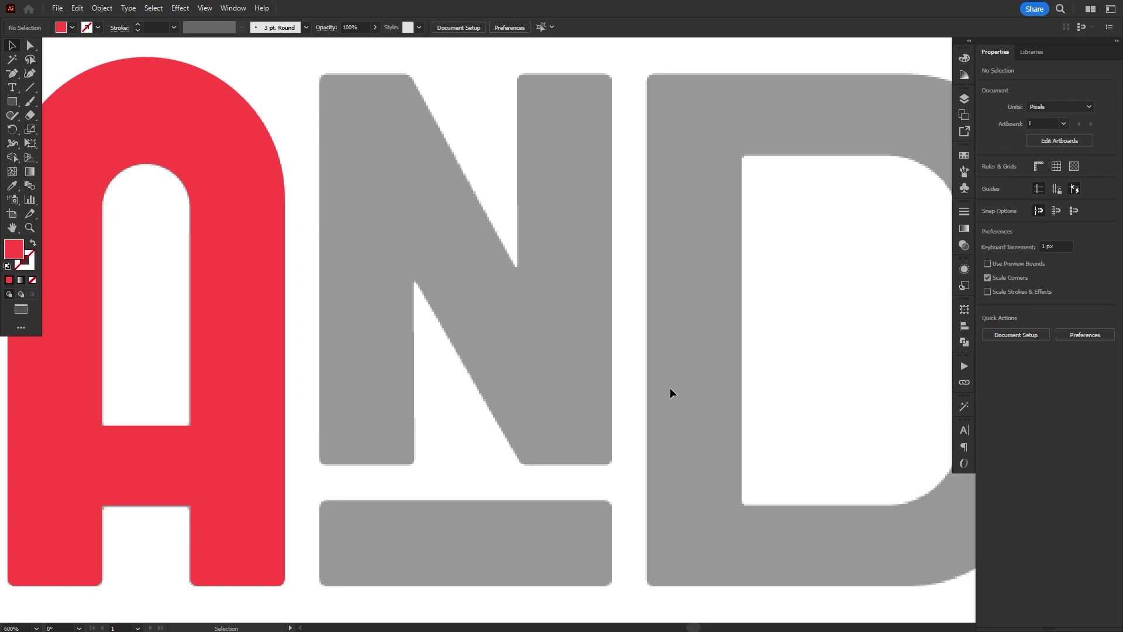
Sketch the N's two stems, its diagonal and the bar beneath it with red Paintbrush strokes, and delete all the strokes.
key(b)
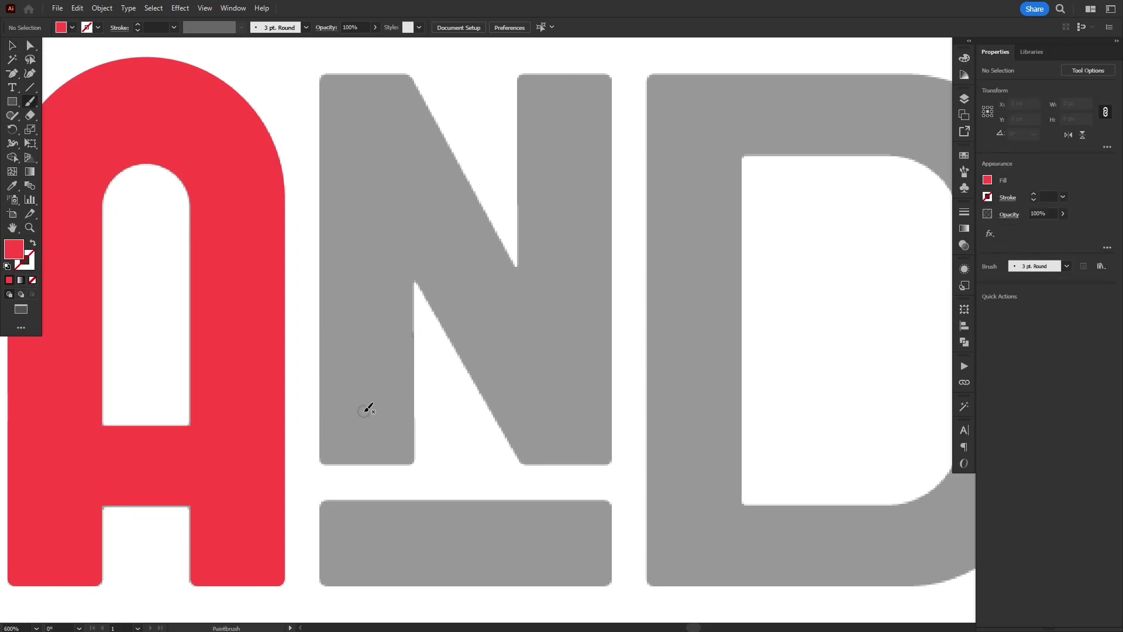
drag(363, 437, 373, 109)
drag(564, 426, 559, 110)
drag(414, 176, 532, 360)
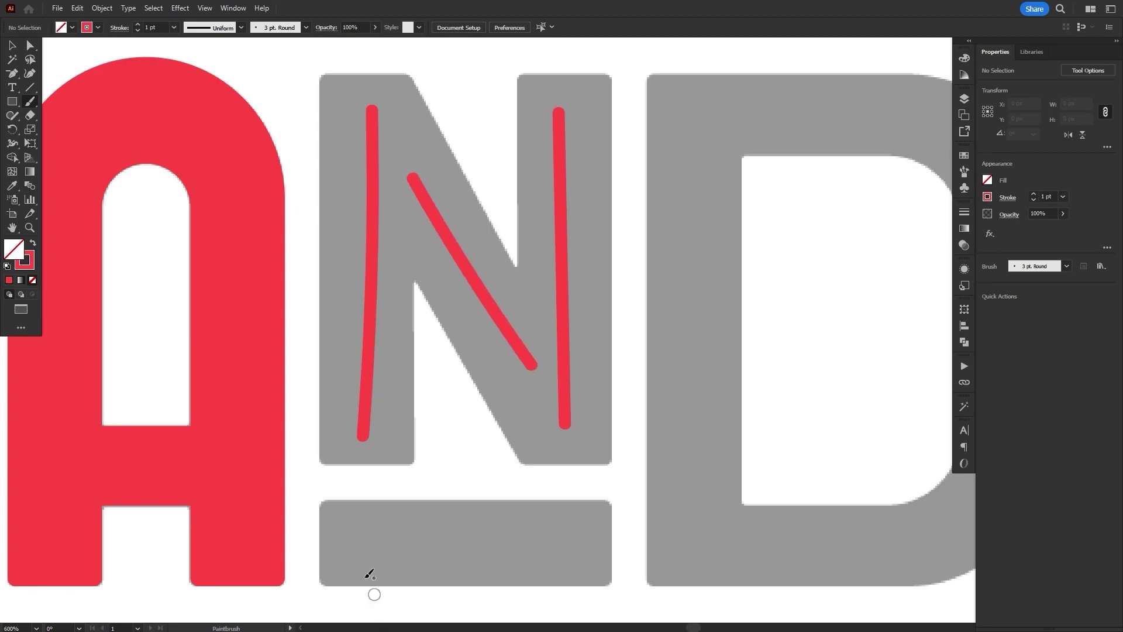
drag(349, 546, 591, 542)
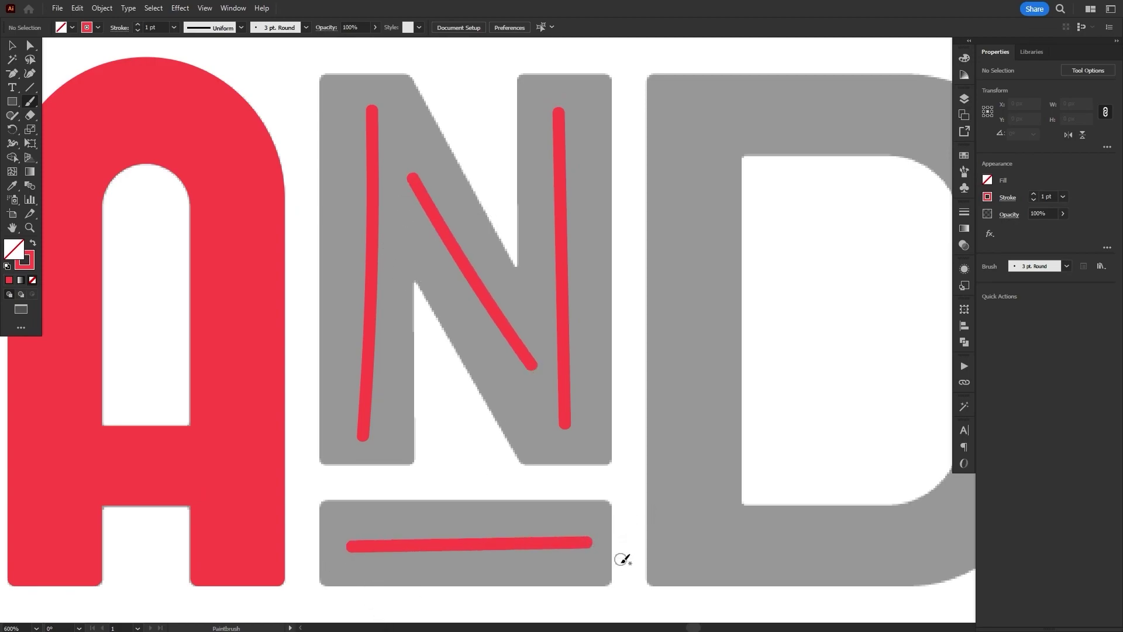
key(v)
key(ctrl+a)
key(Delete)
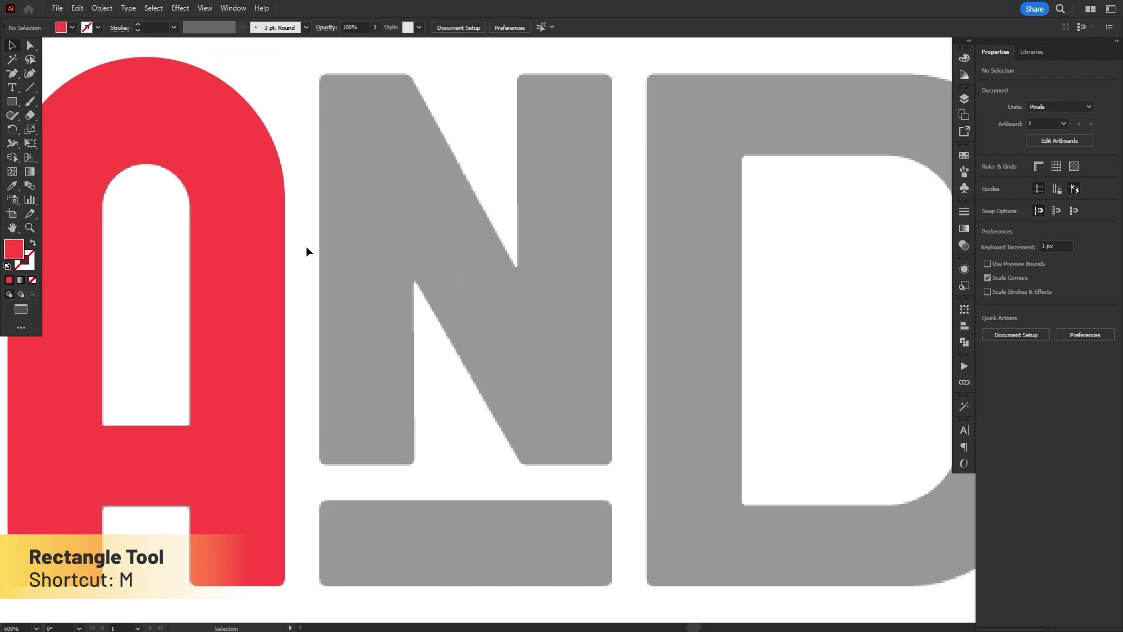
Draw a red rectangle about 74 × 22 px over the bar below the N, aligned with the A's base.
key(m)
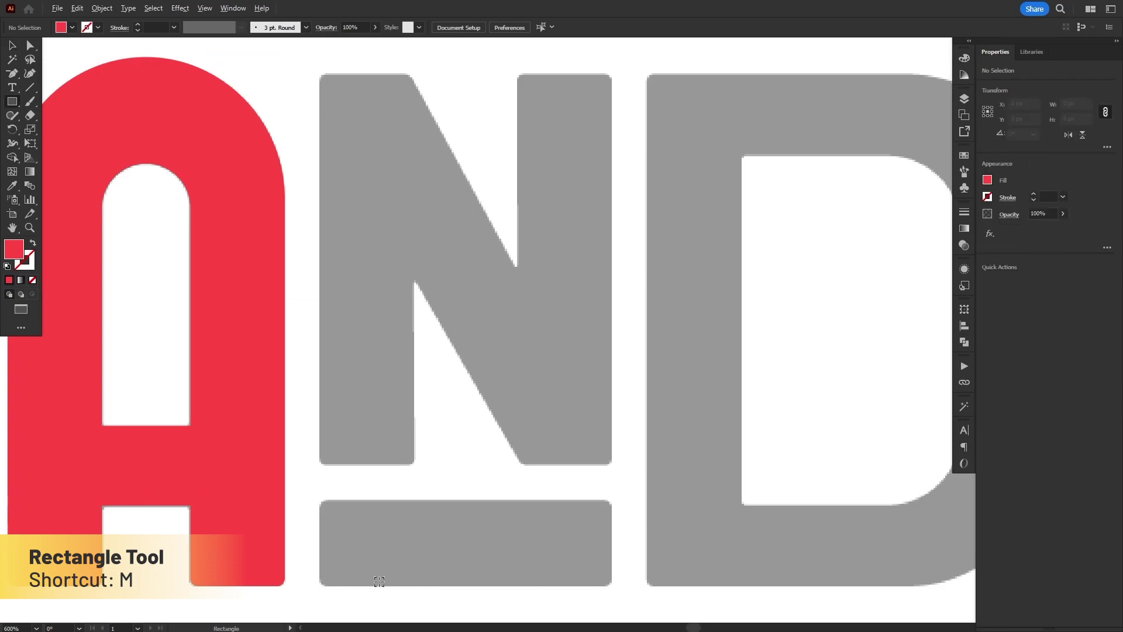
scroll(355, 553, up, 5)
drag(390, 573, 386, 441)
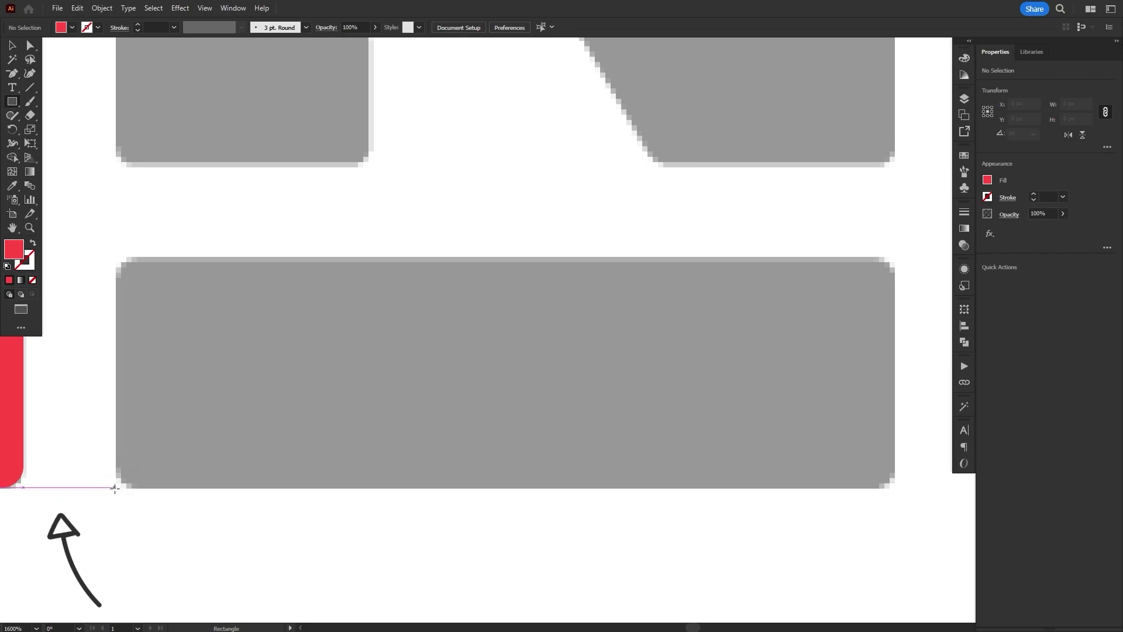
mouse_move(115, 488)
mouse_down()
mouse_move(170, 456)
mouse_move(870, 253)
mouse_move(895, 257)
mouse_up()
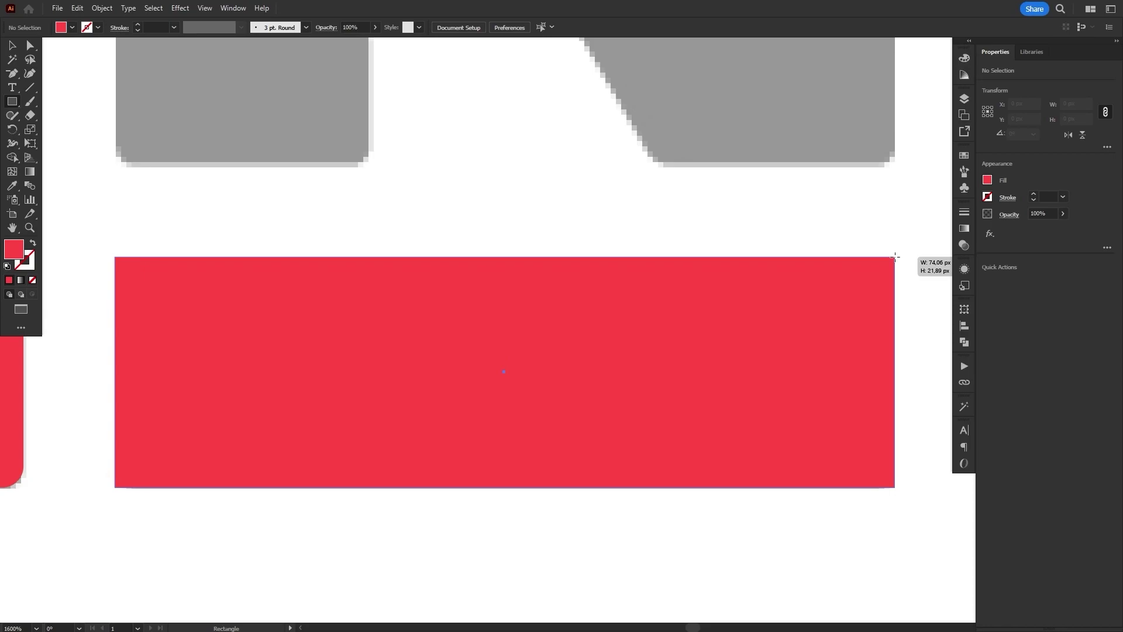
drag(895, 256, 895, 256)
Draw a red rectangle about 24 × 99 px over the N's left stem, aligned with the bar's left edge.
scroll(444, 455, down, 5)
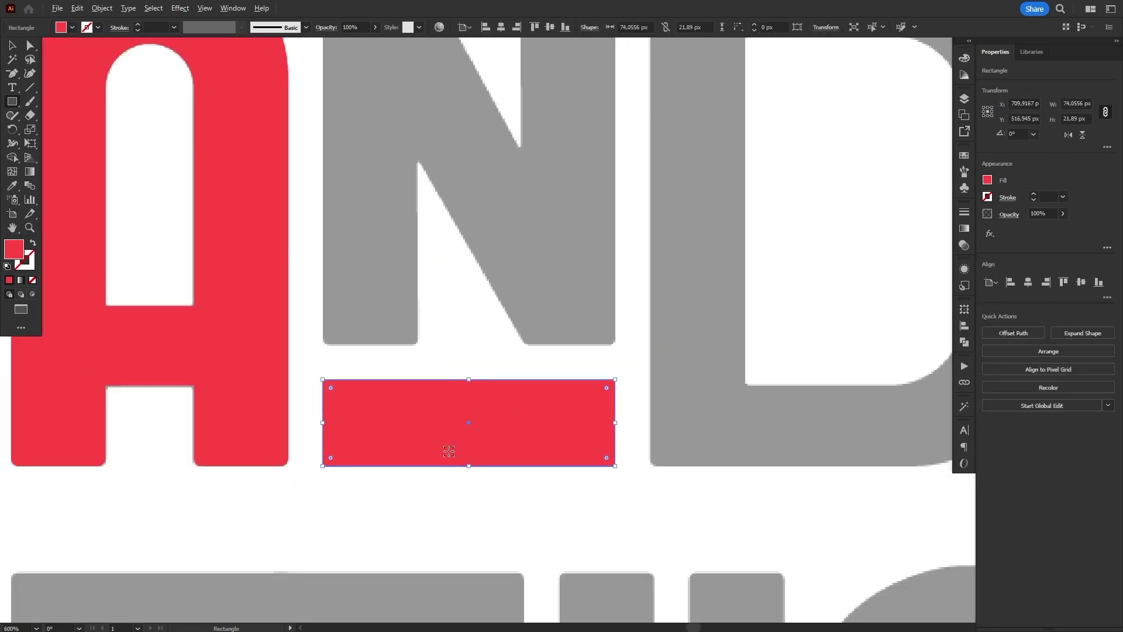
drag(510, 162, 520, 294)
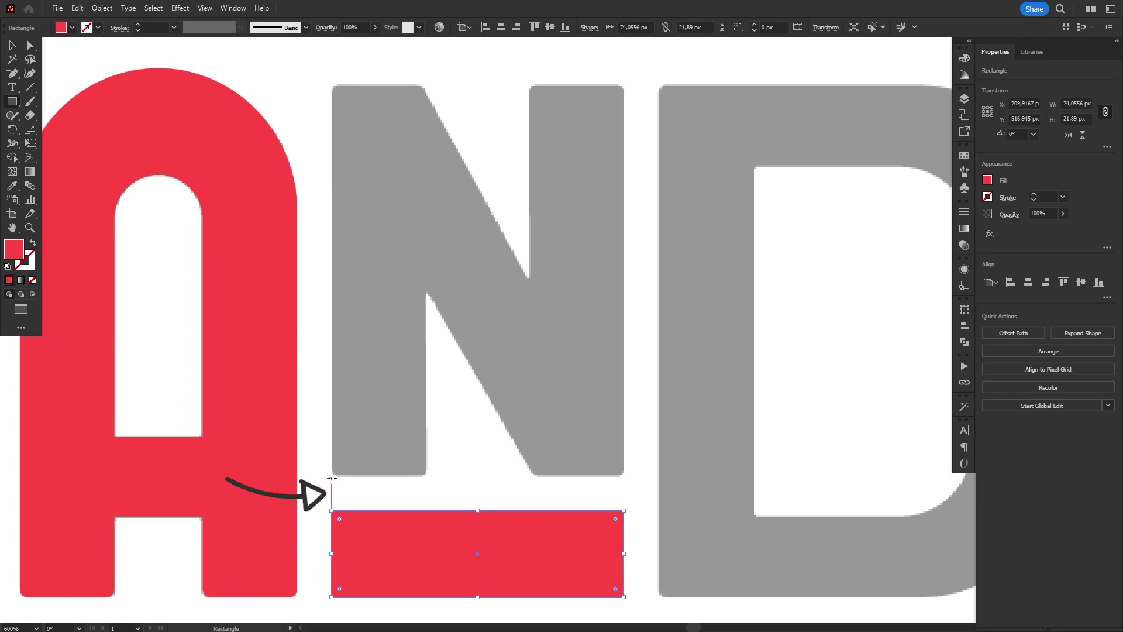
drag(331, 476, 421, 85)
key(v)
scroll(429, 305, up, 5)
drag(417, 225, 451, 263)
scroll(429, 226, down, 5)
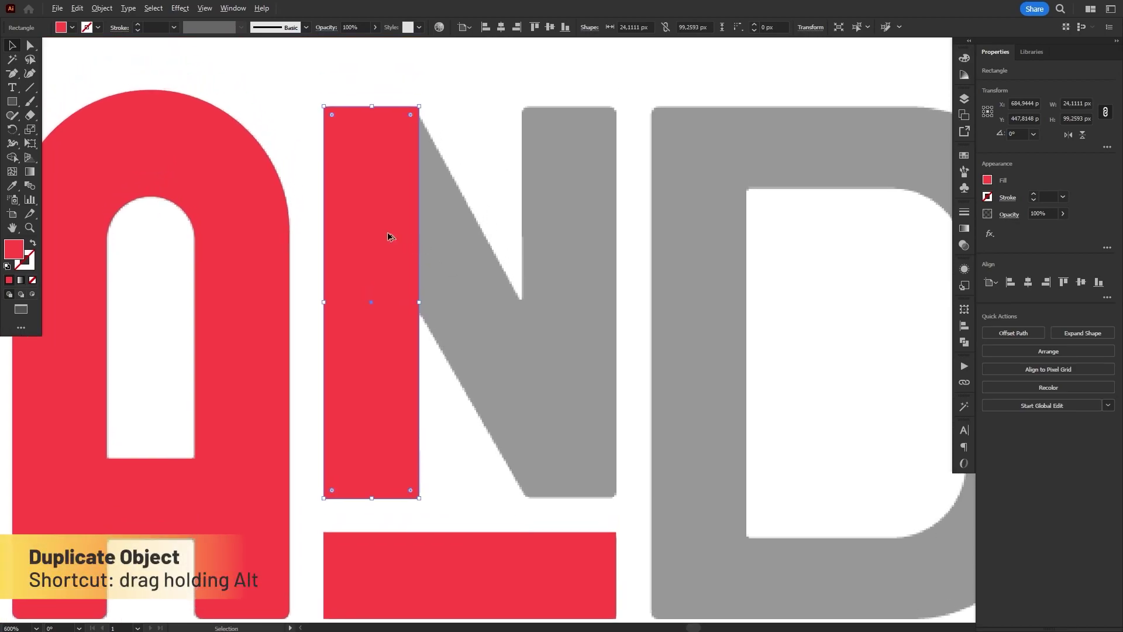
Duplicate the left stem rectangle onto the N's right stem and add another copy midway between the two stems.
mouse_move(390, 232)
mouse_down()
mouse_move(503, 233)
mouse_move(517, 272)
mouse_move(585, 278)
mouse_up()
click(637, 210)
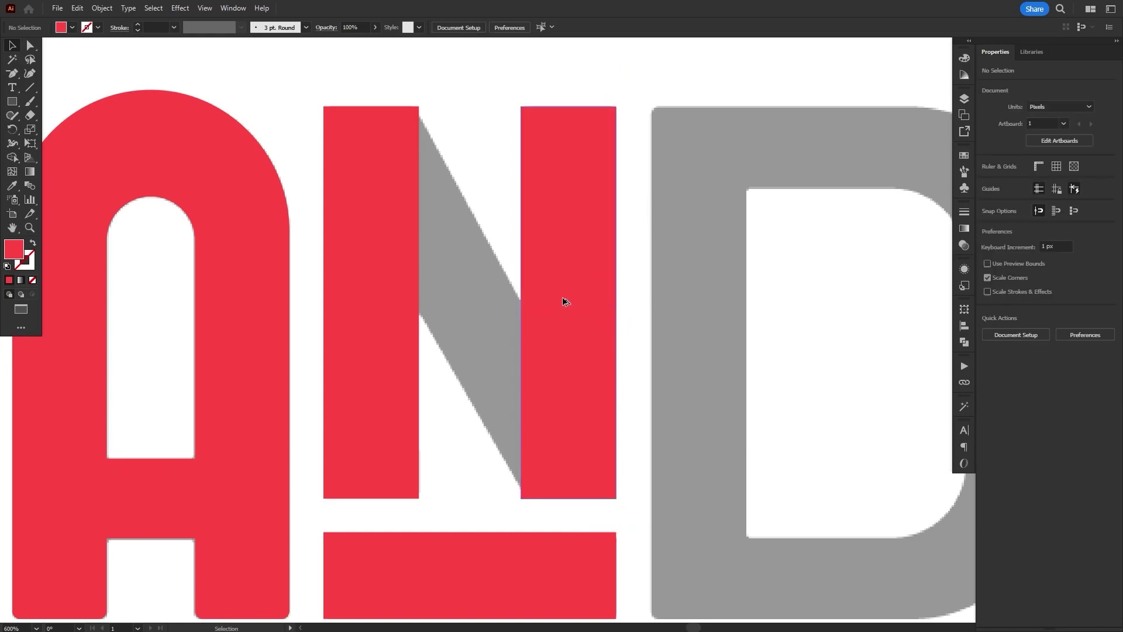
drag(564, 297, 470, 296)
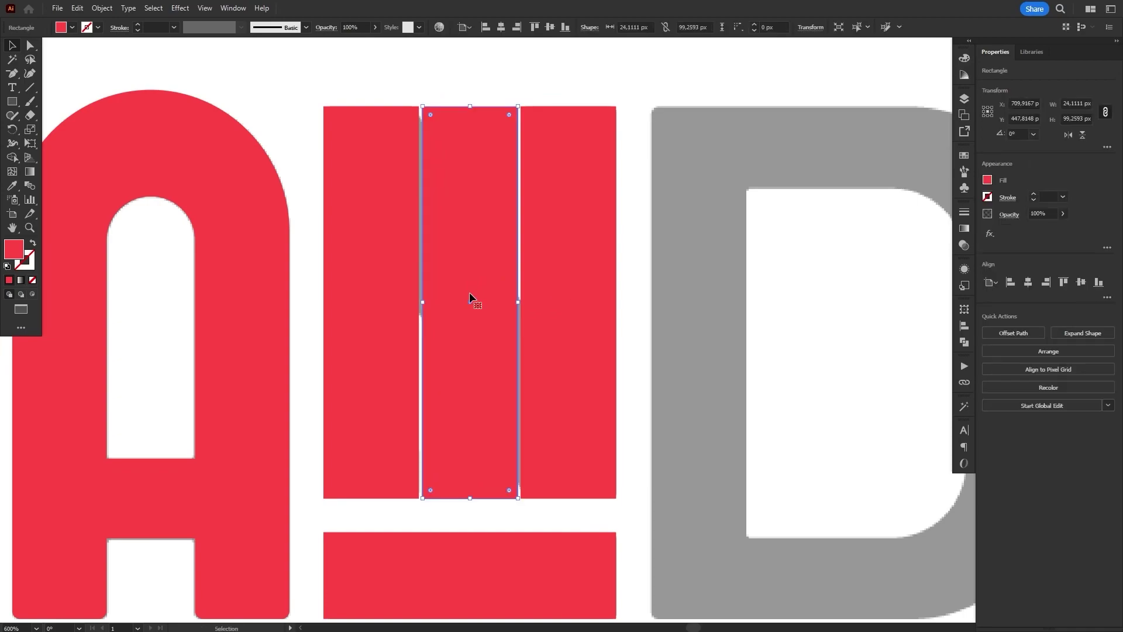
Slant the middle rectangle into the N's diagonal using Free Transform's Free Distort with Constrain on, extending its outer corners past both stems.
key(e)
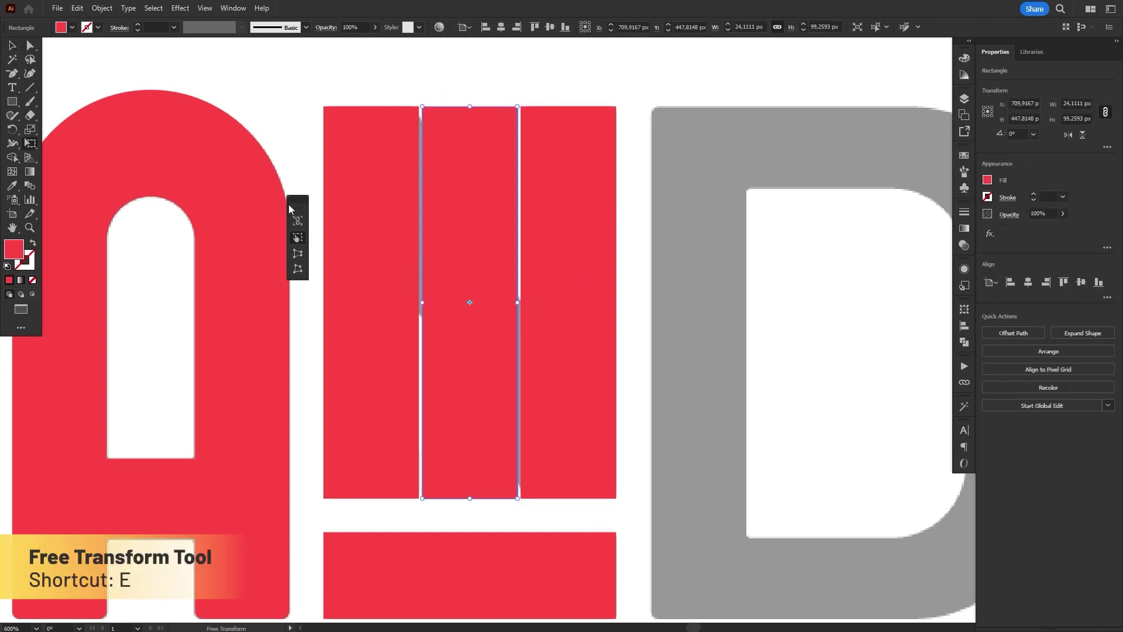
drag(296, 204, 237, 219)
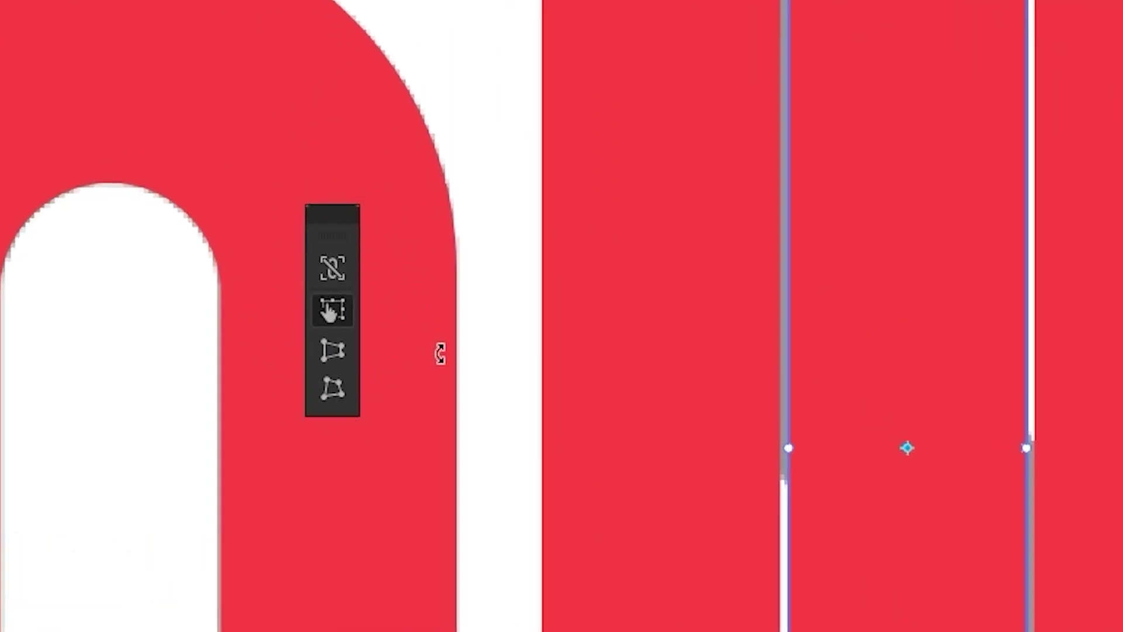
click(325, 394)
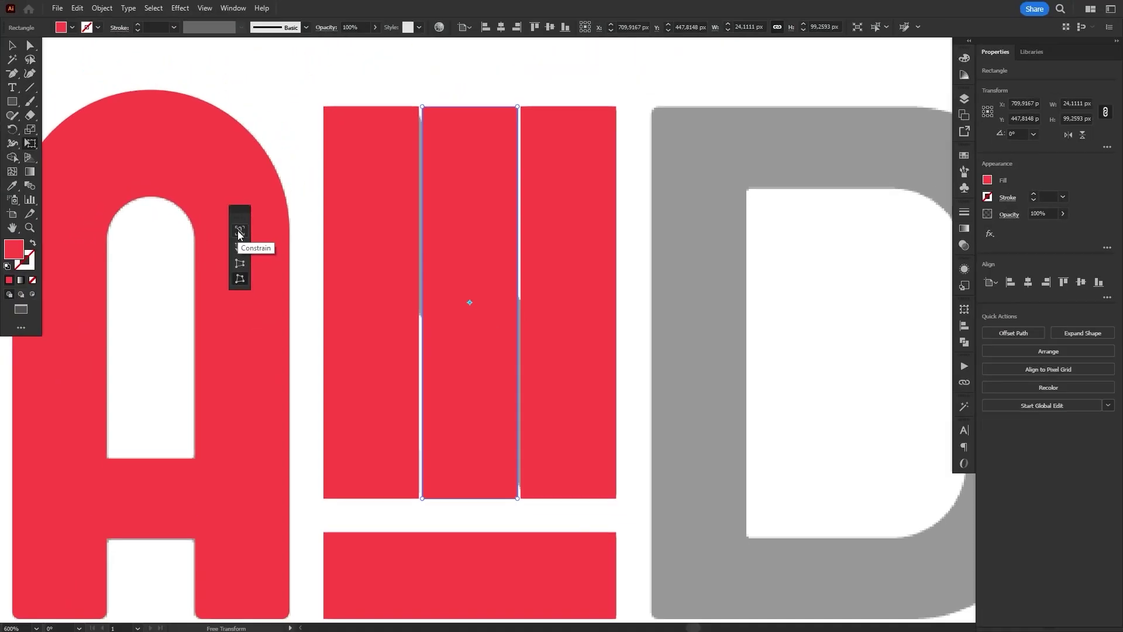
mouse_move(424, 106)
mouse_down()
mouse_move(451, 75)
mouse_move(441, 138)
mouse_move(394, 80)
mouse_move(455, 111)
mouse_move(441, 76)
mouse_move(423, 106)
mouse_up()
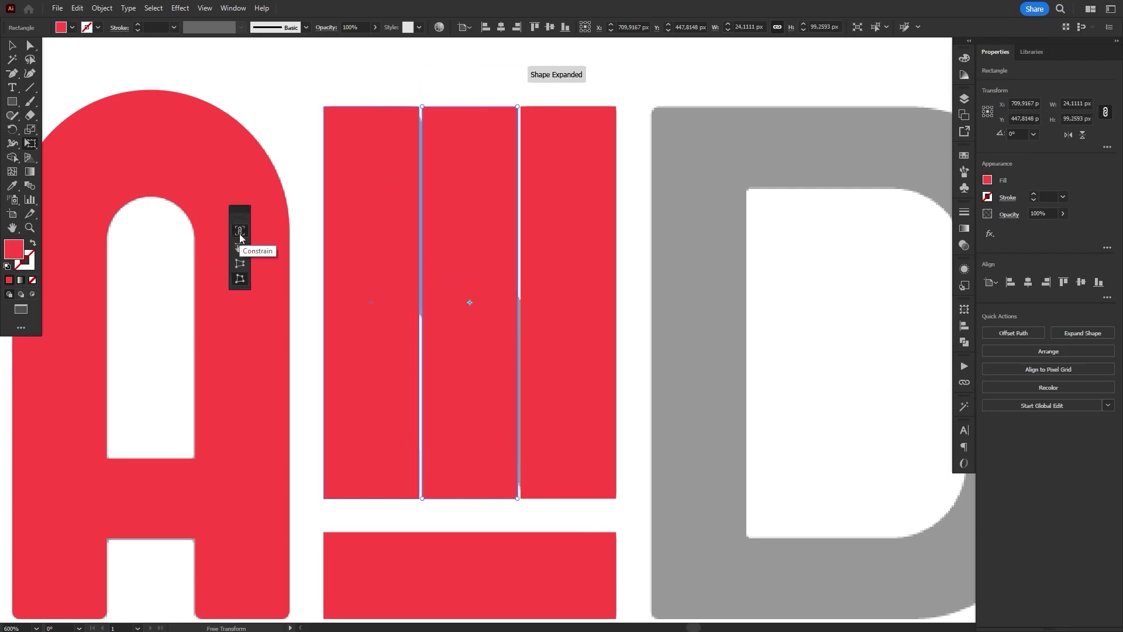
drag(423, 106, 422, 136)
drag(517, 137, 470, 137)
drag(518, 528, 618, 528)
drag(423, 530, 526, 529)
drag(423, 137, 300, 136)
drag(470, 137, 413, 137)
drag(619, 529, 628, 529)
key(v)
click(453, 110)
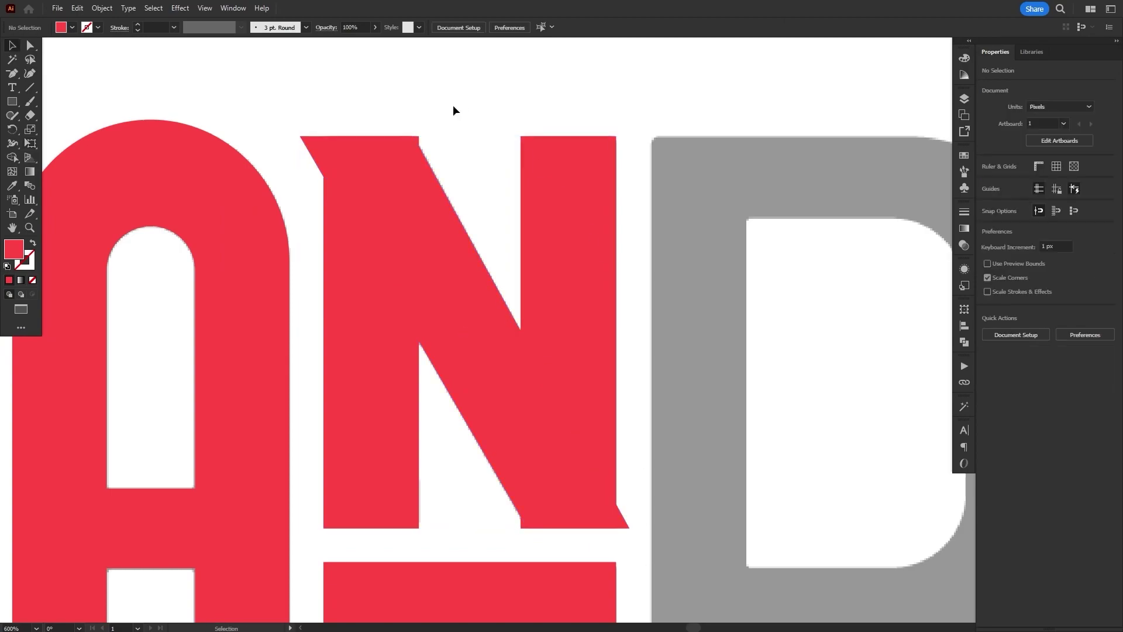
Use Shape Builder to trim the protruding corners of the diagonal and stems and merge the three pieces into one N.
drag(345, 169, 633, 542)
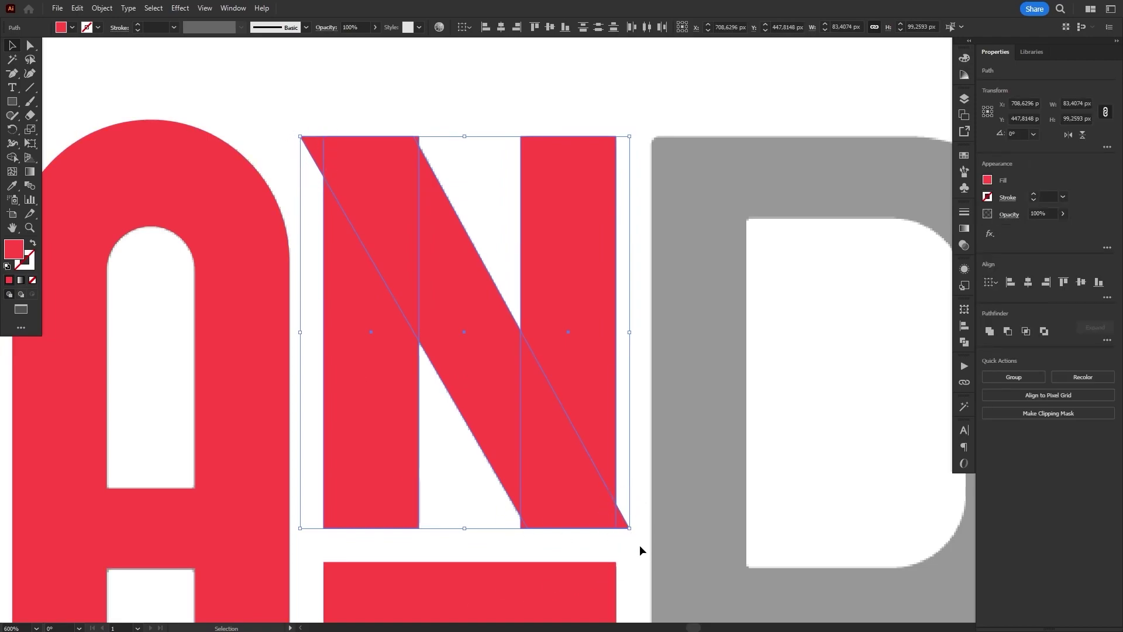
click(606, 532)
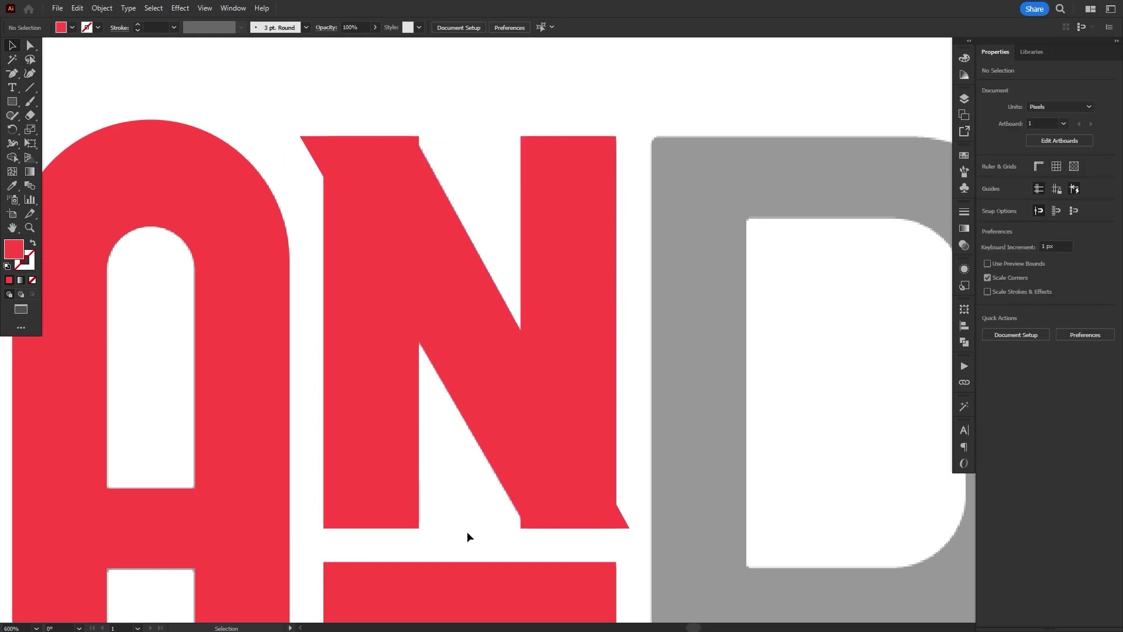
drag(313, 100, 621, 537)
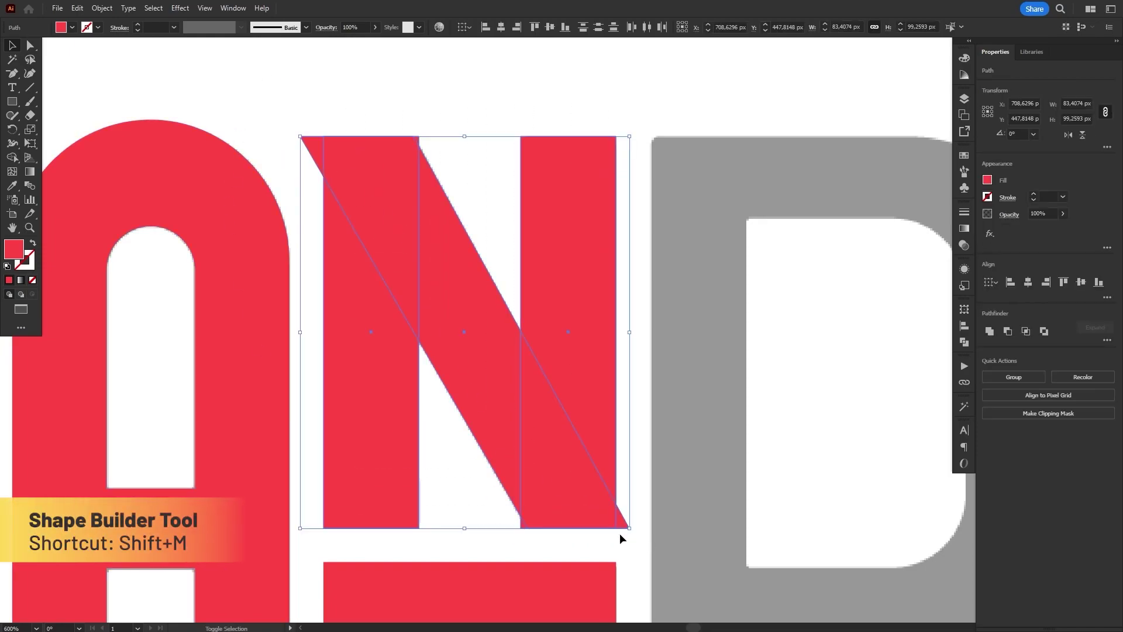
key(shift+m)
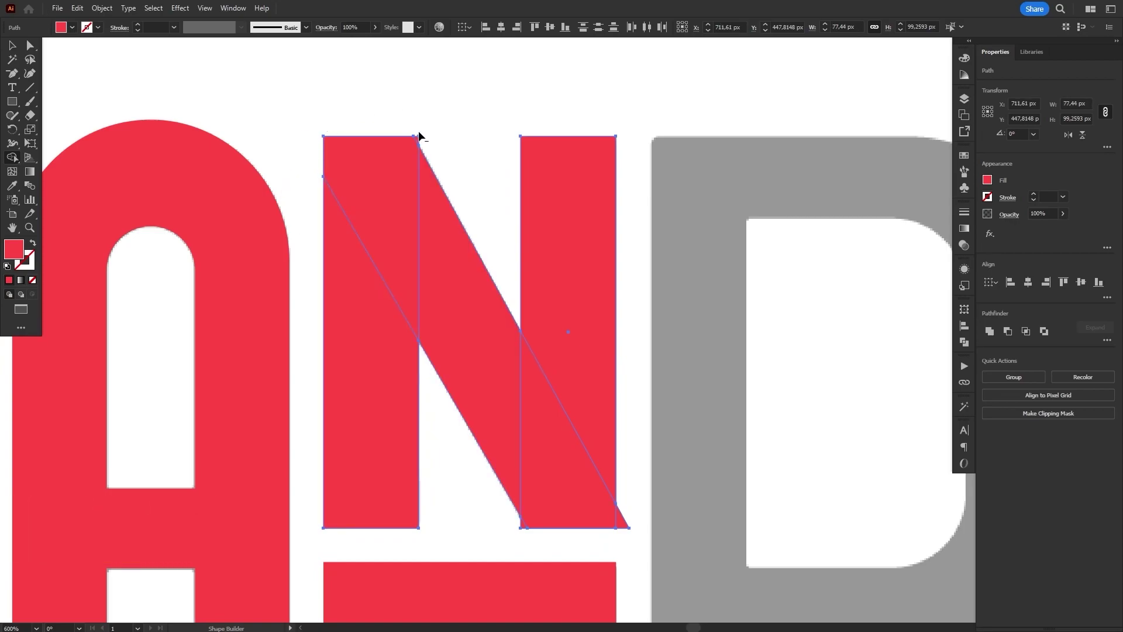
alt+click(522, 523)
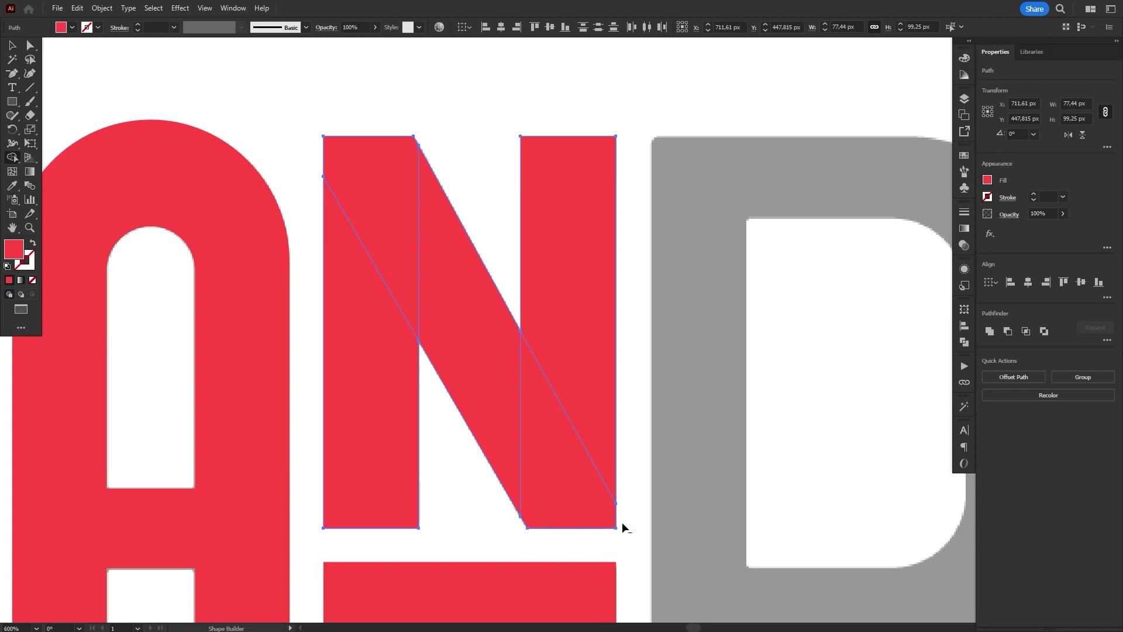
mouse_move(375, 354)
mouse_down()
mouse_move(384, 235)
mouse_move(443, 265)
mouse_up()
mouse_move(516, 431)
mouse_down()
mouse_move(577, 434)
mouse_move(585, 224)
mouse_up()
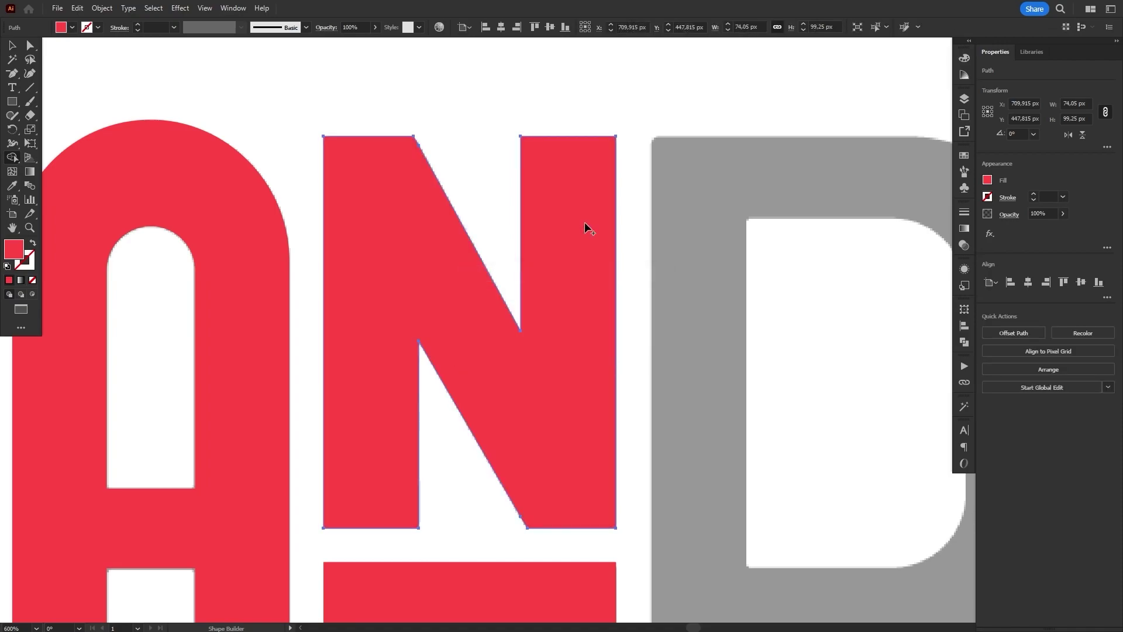
Delete the residual anchor points along the N's diagonal with the Delete Anchor Point tool.
key(v)
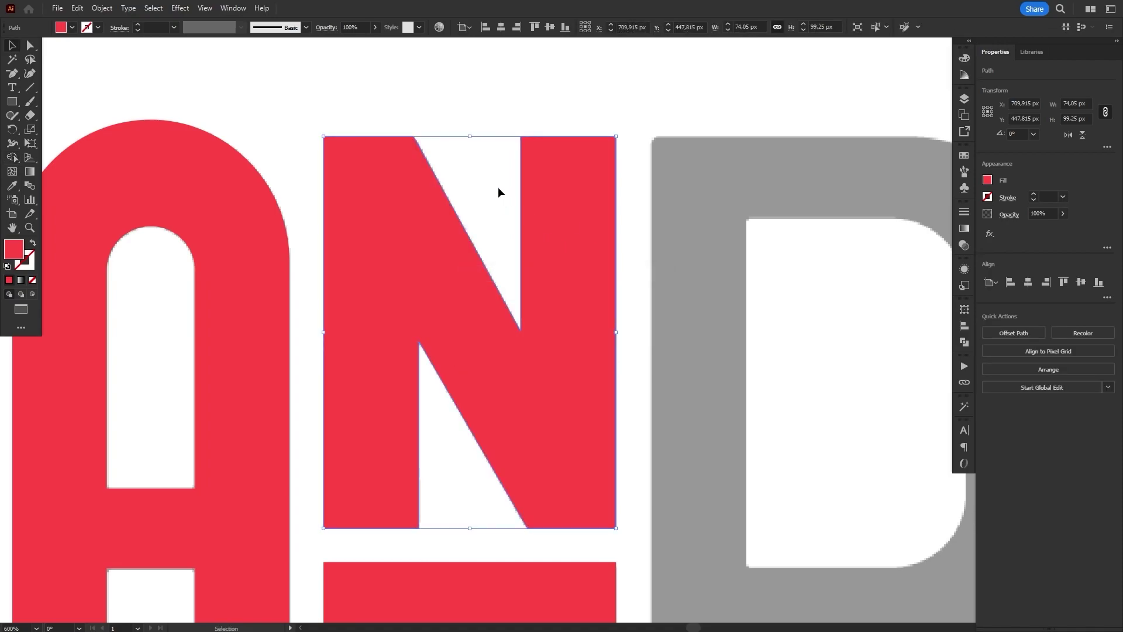
key(a)
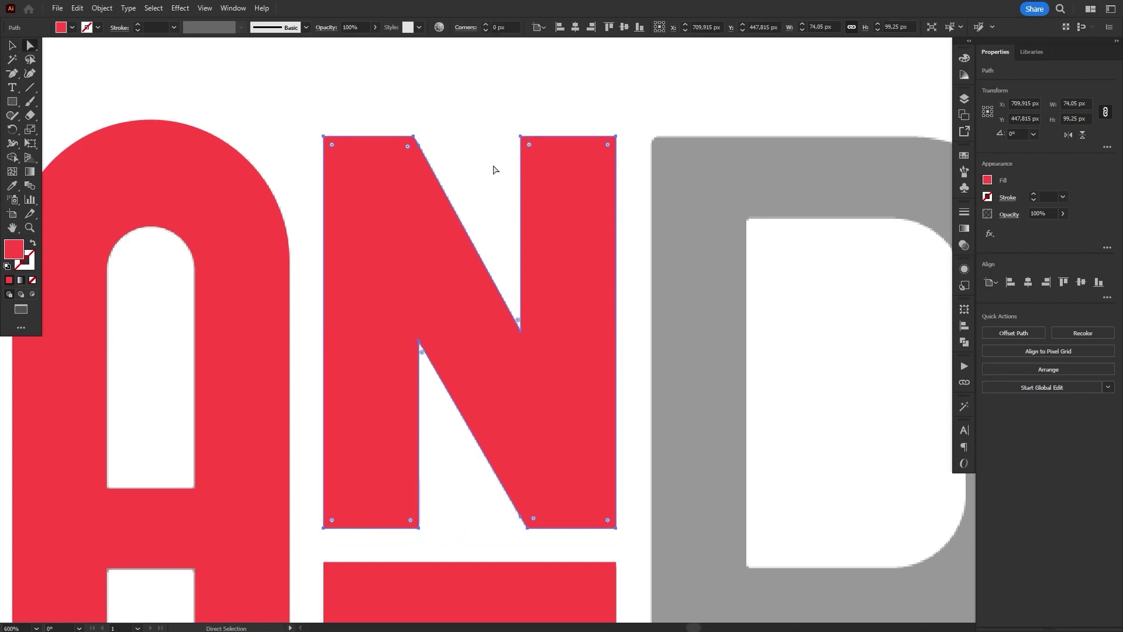
scroll(494, 168, up, 2)
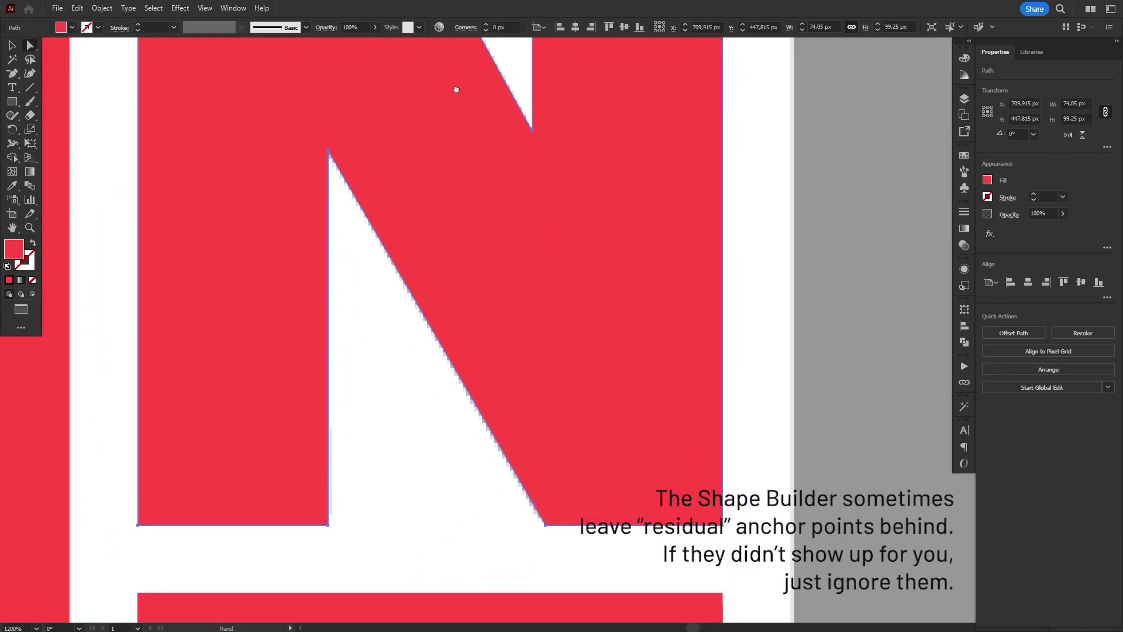
scroll(441, 196, down, 1)
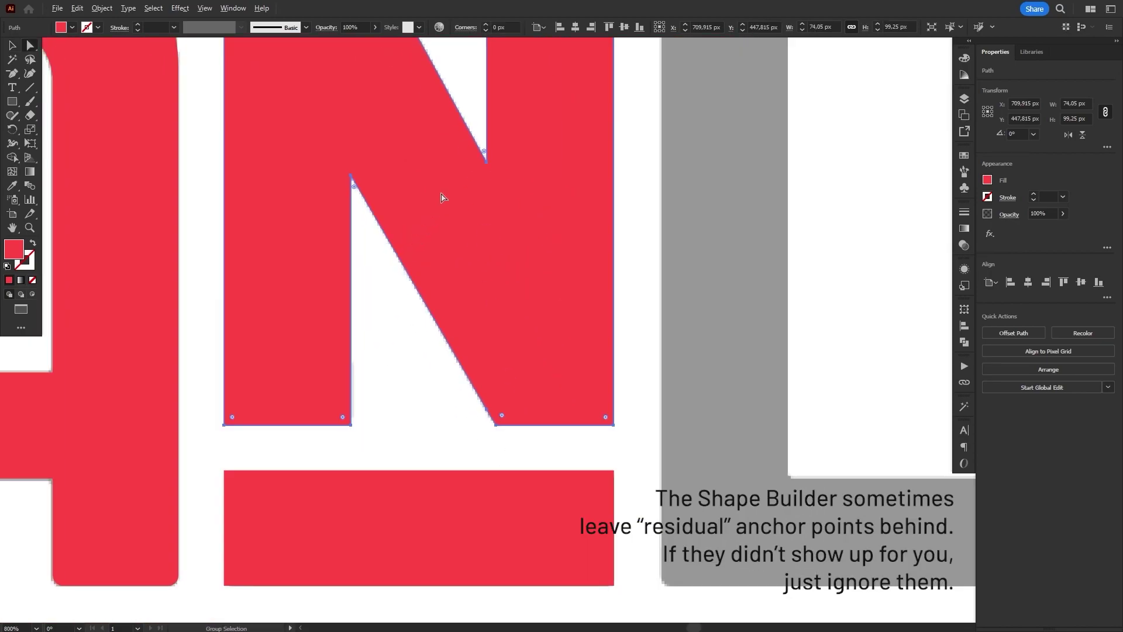
drag(442, 195, 511, 346)
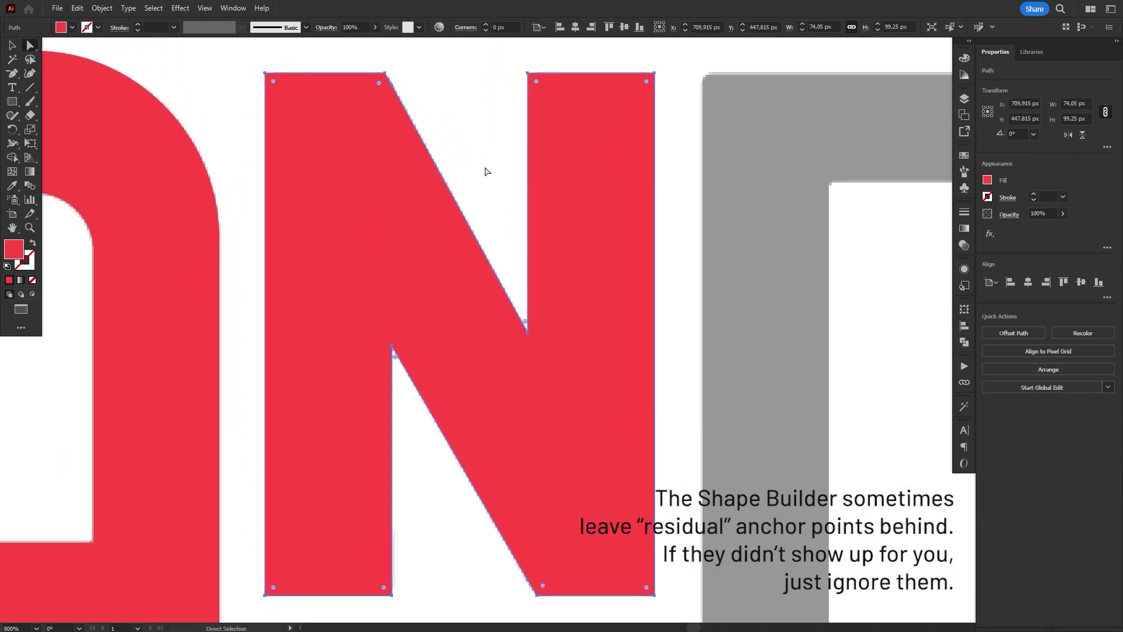
key(minus)
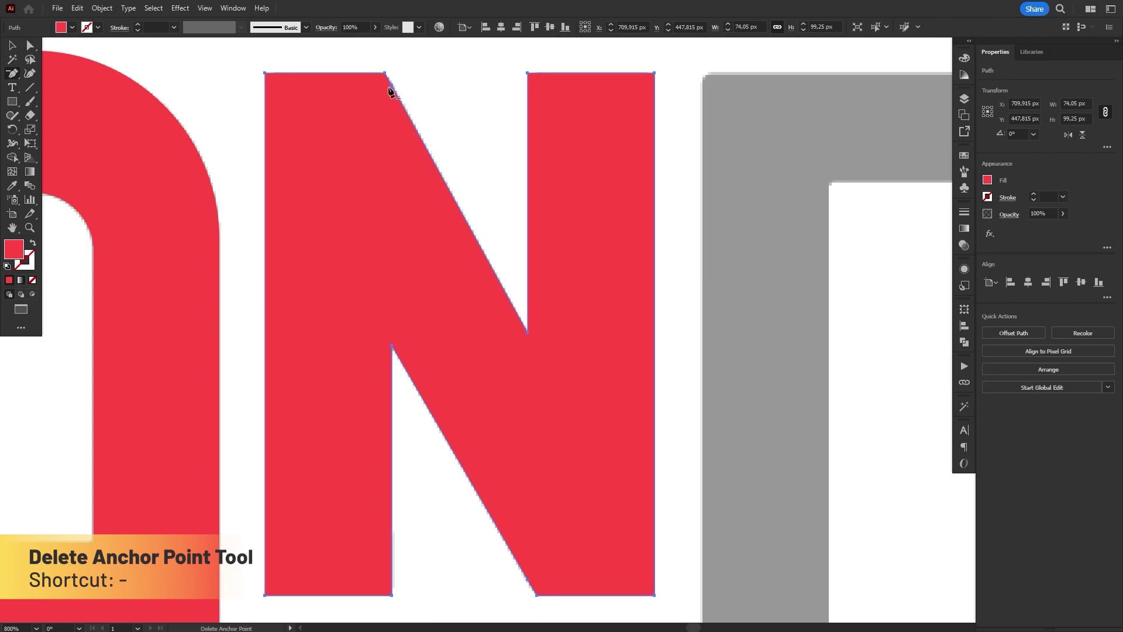
click(528, 330)
drag(530, 564, 525, 442)
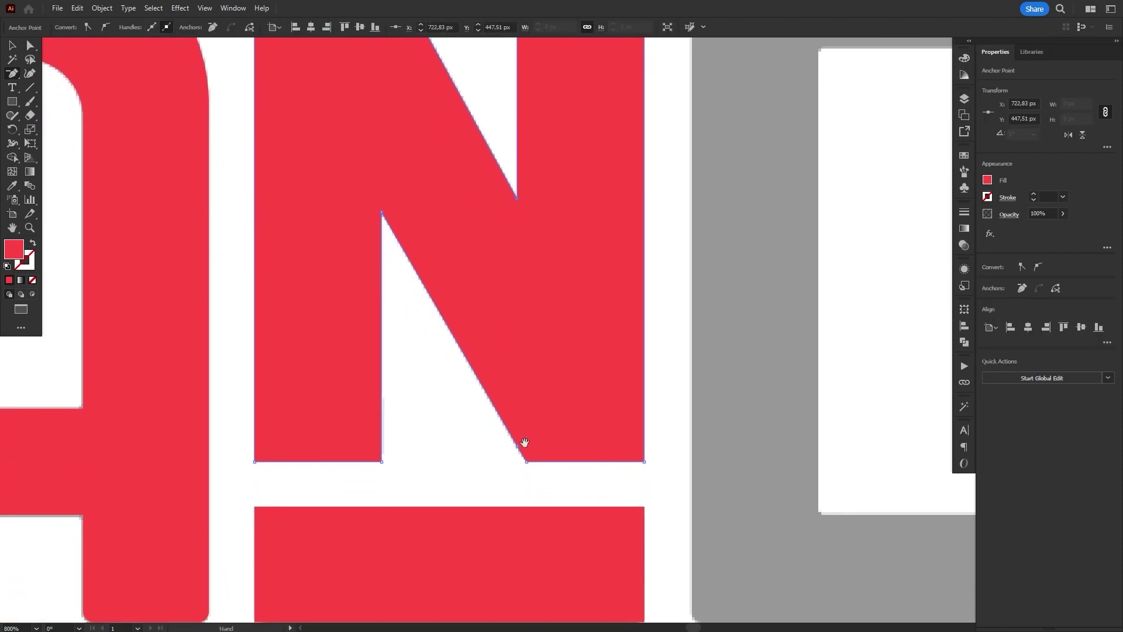
click(517, 448)
Round the N's four lower and four upper outer corners equally, leaving the two inner notch points sharp.
drag(234, 490, 402, 436)
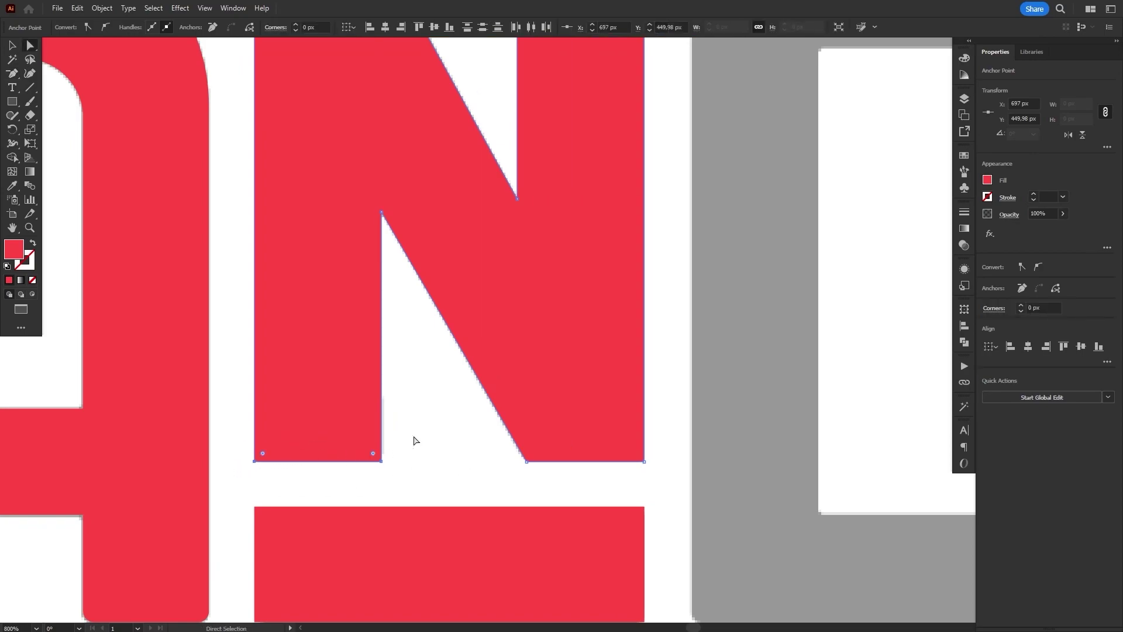
drag(513, 484, 666, 443)
drag(491, 128, 511, 388)
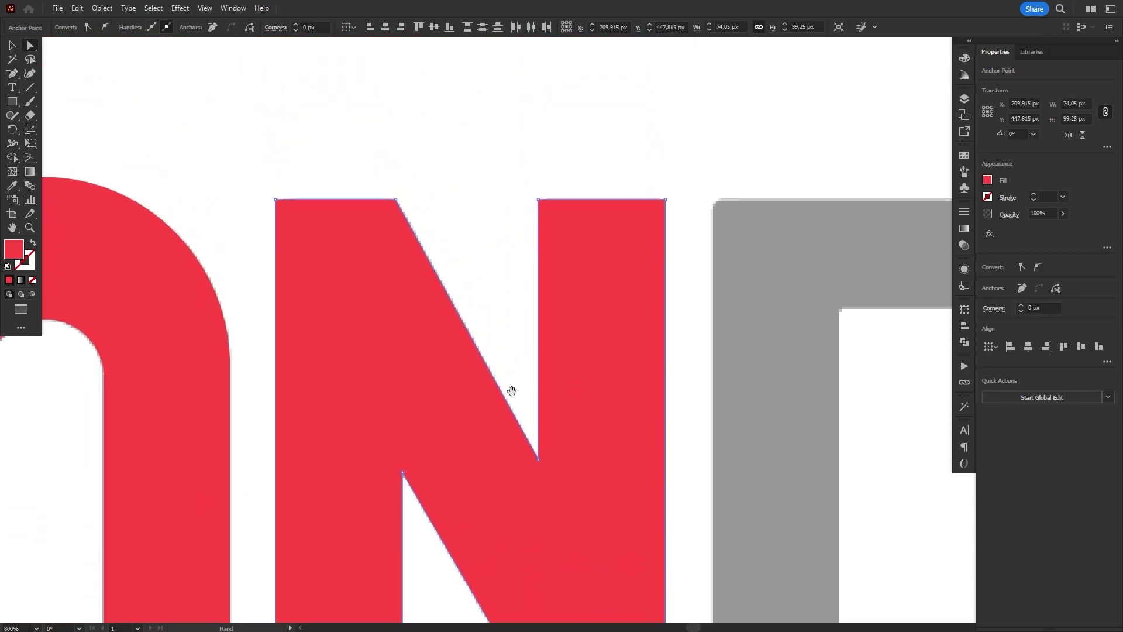
drag(261, 185, 430, 230)
drag(520, 168, 681, 222)
click(297, 25)
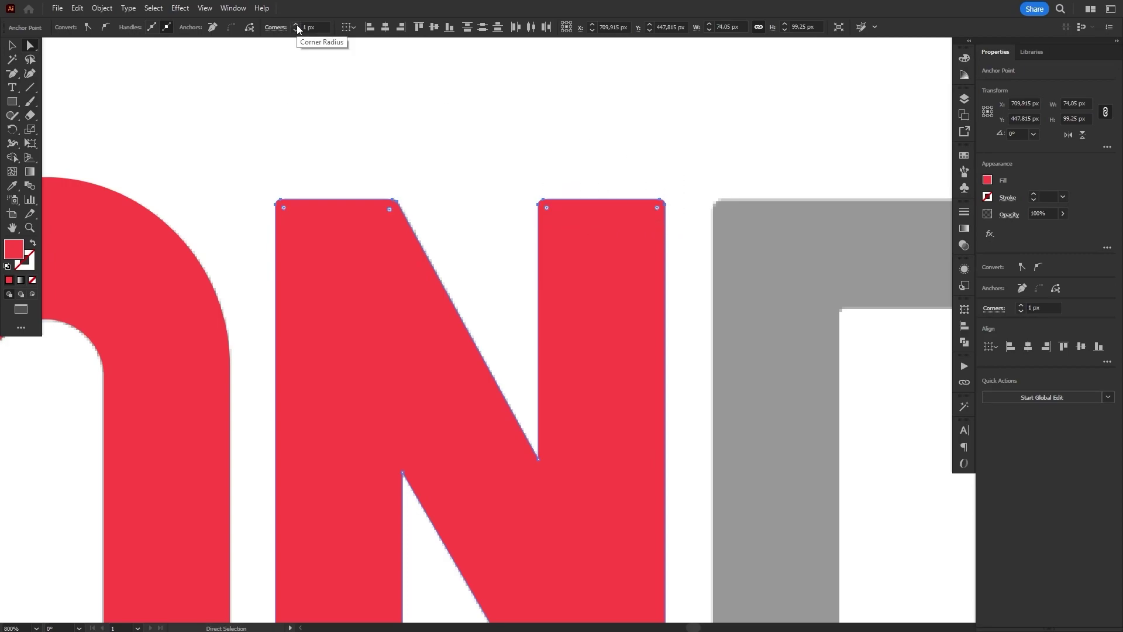
click(437, 166)
Round all four corners of the horizontal bar beneath the N to match the letter's corners.
scroll(481, 367, down, 10)
scroll(481, 368, down, 3)
click(421, 419)
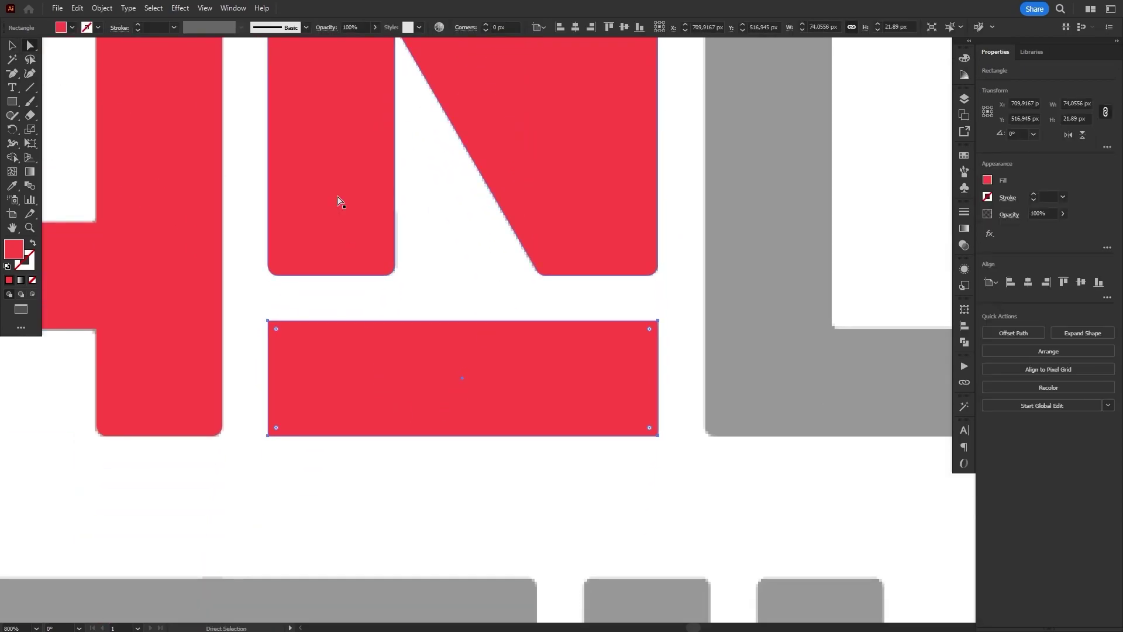
click(485, 26)
click(454, 296)
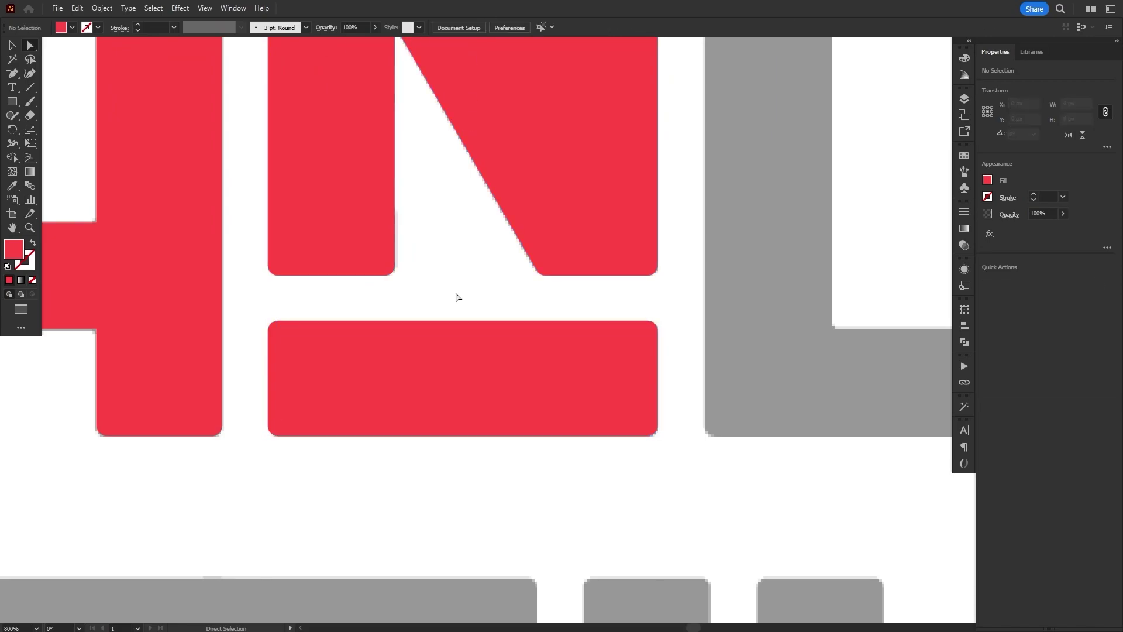
Draw a red rectangle over the D's inner opening and stretch it to the opening's edges, about 55.5 × 88.7 px.
scroll(510, 461, down, 3)
scroll(512, 326, up, 1)
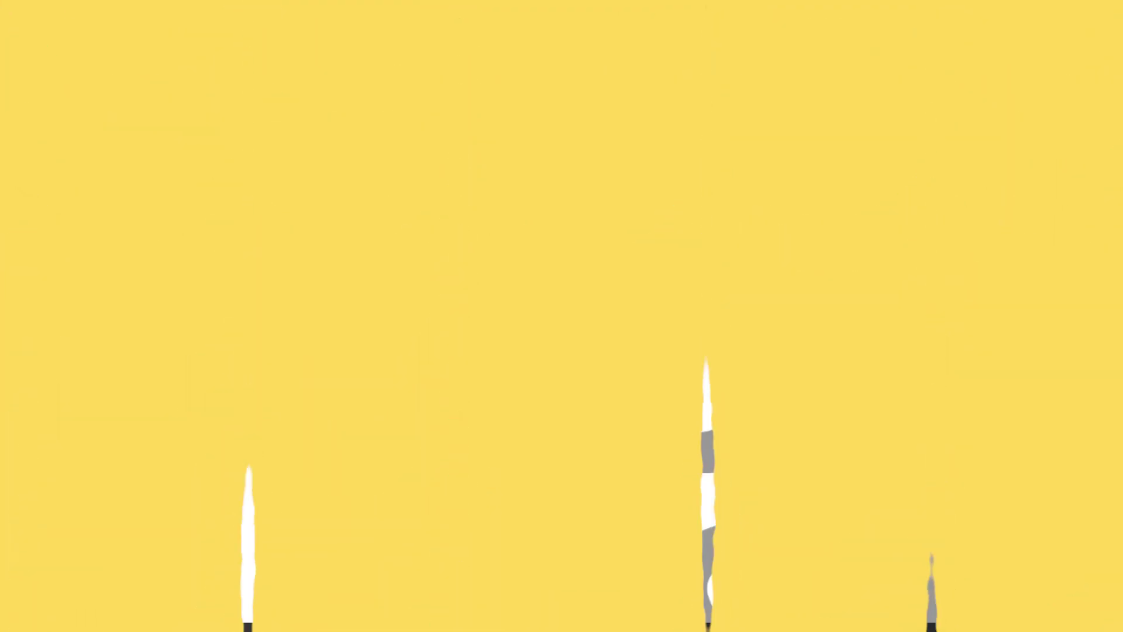
key(ctrl+plus)
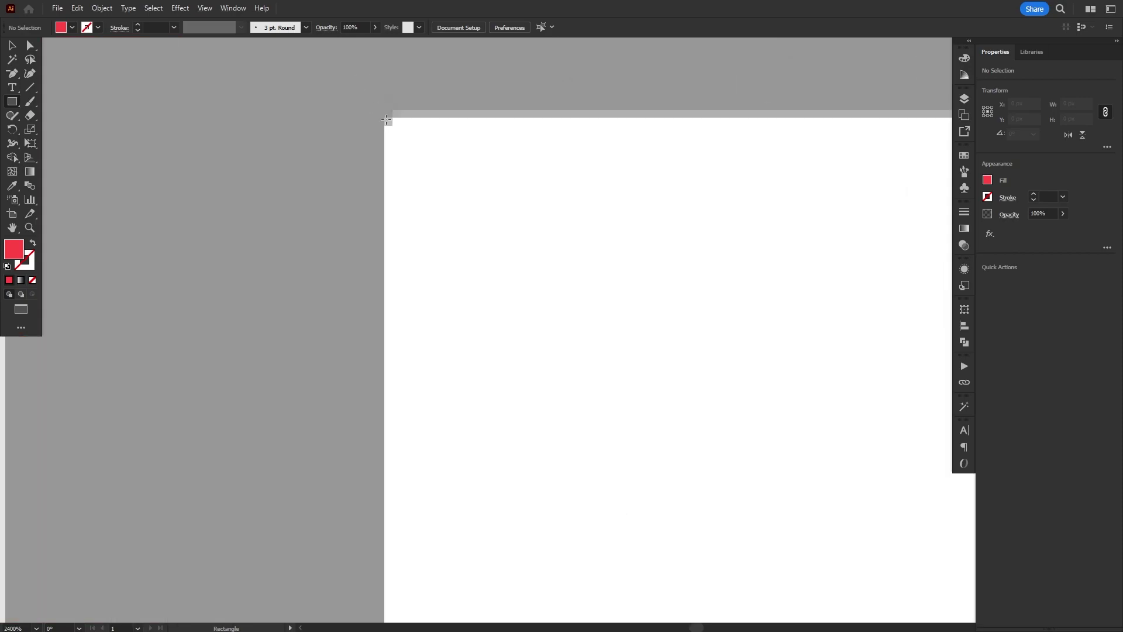
mouse_move(384, 113)
mouse_down()
mouse_move(508, 258)
mouse_move(772, 462)
mouse_up()
key(ctrl+minus)
key(v)
key(ctrl+plus)
drag(364, 151, 343, 310)
key(ctrl+minus)
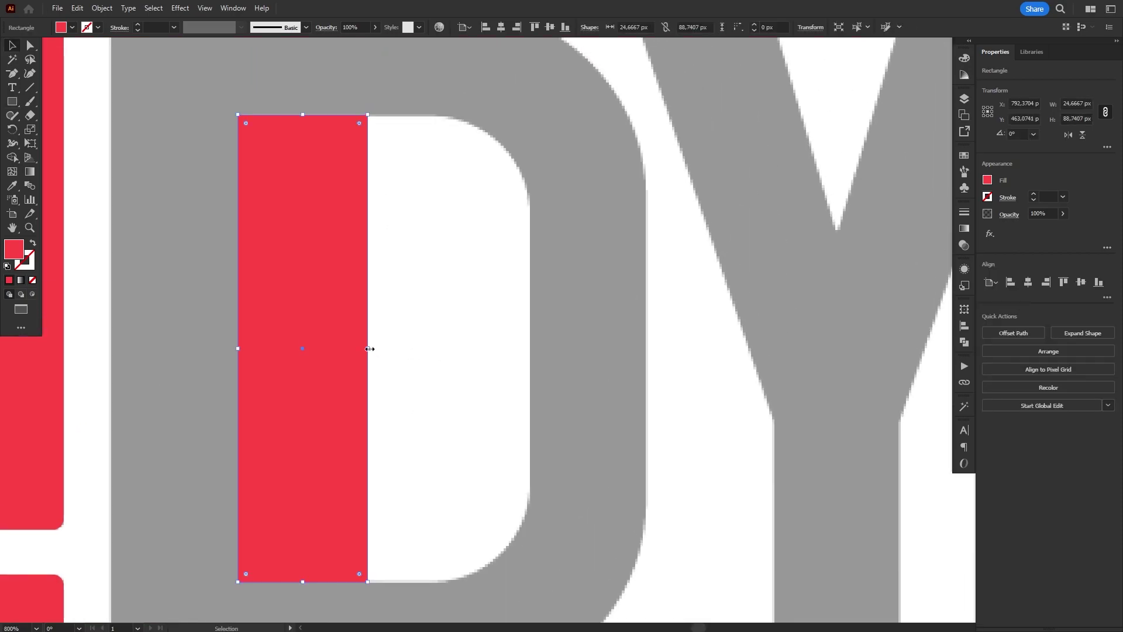
drag(372, 345, 555, 275)
key(ctrl+plus)
key(ctrl+minus)
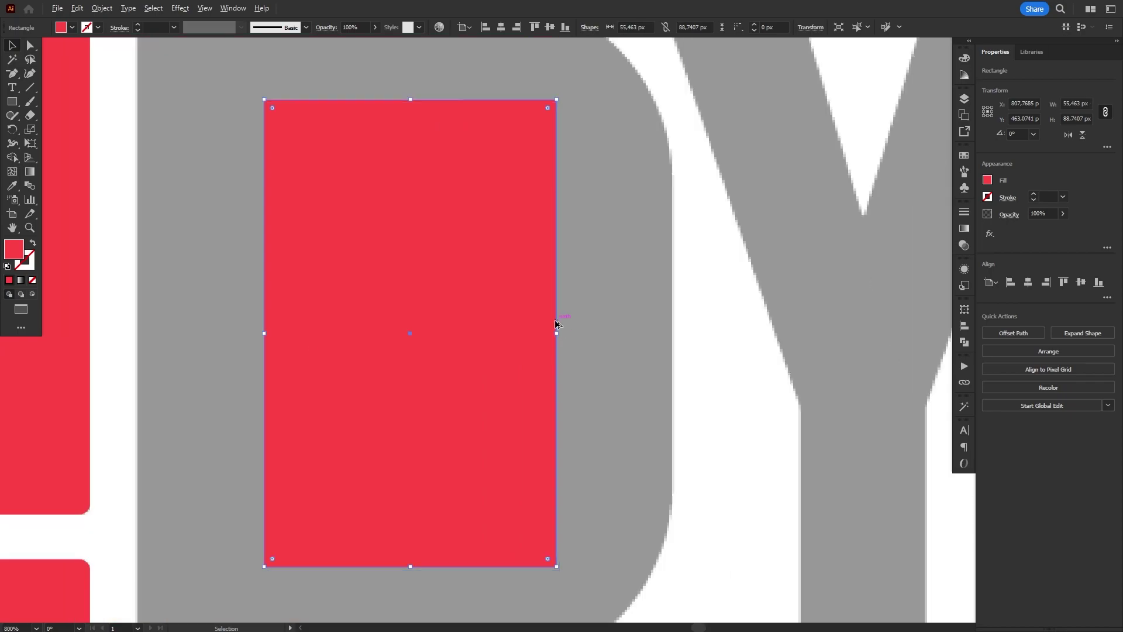
Round the two right corners of the inner D rectangle to a radius of about 18.9 px.
key(a)
drag(549, 111, 458, 205)
key(ctrl+minus)
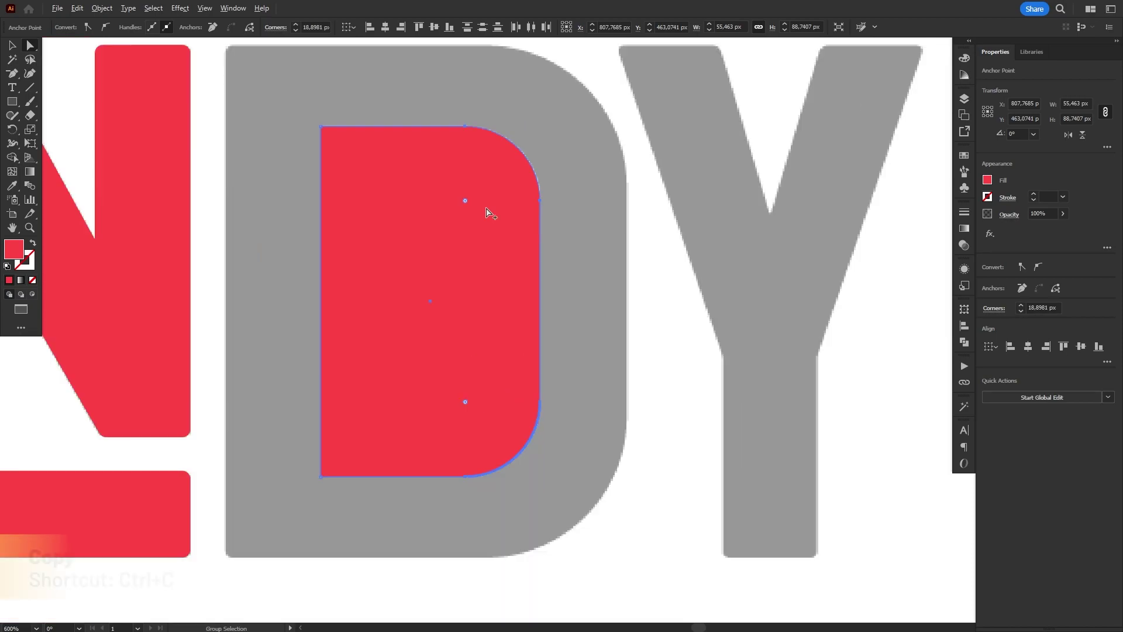
Copy the inner D shape, paste it in back and enlarge the copy from its centre to about 73 × 99 px.
key(ctrl+c)
drag(581, 261, 640, 299)
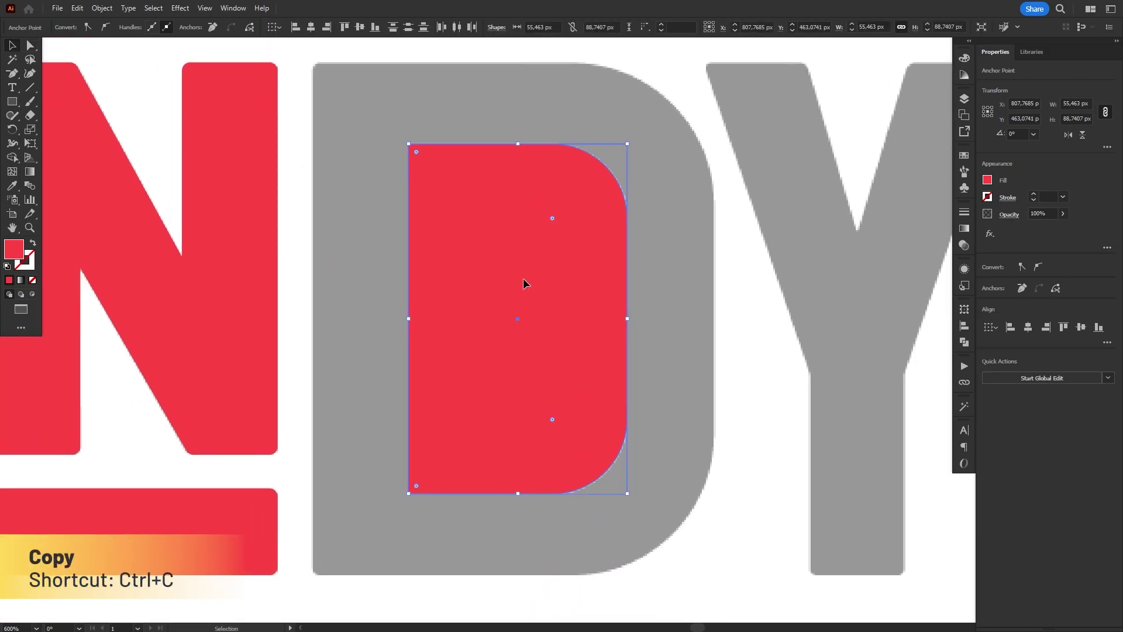
key(ctrl+b)
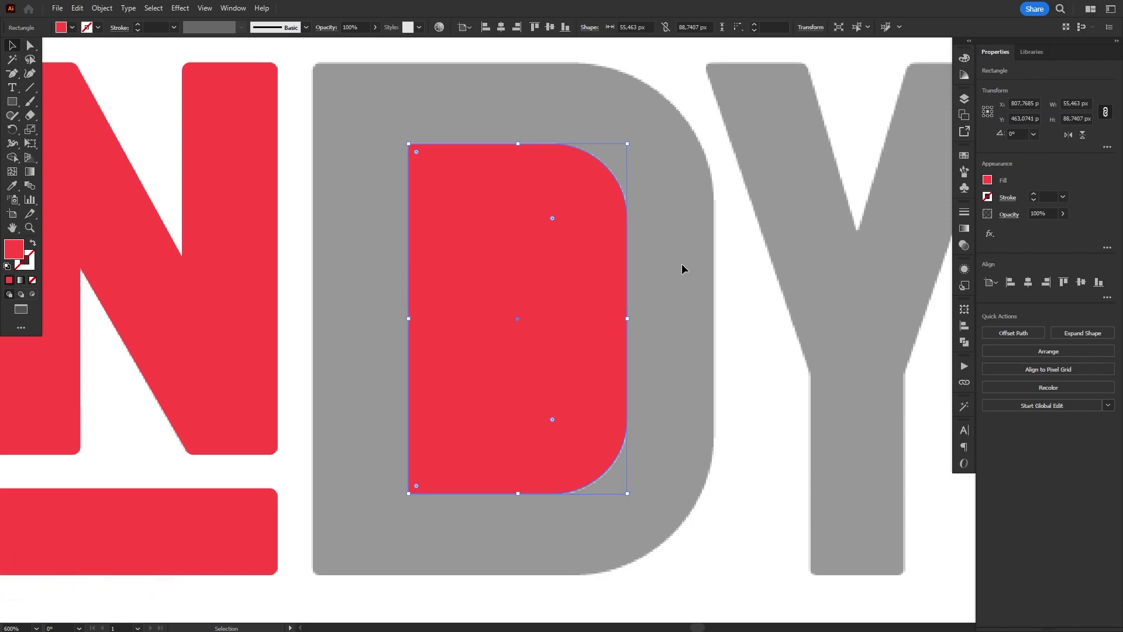
drag(628, 144, 664, 124)
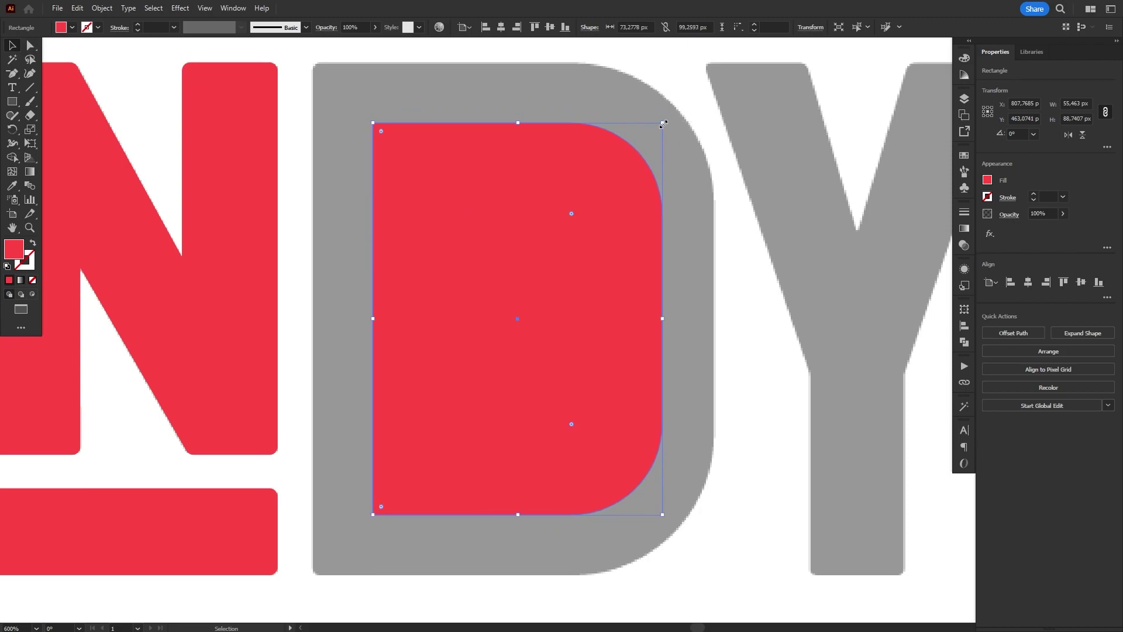
Stretch the enlarged copy's sides to the reference D's outer edges, about 101.6 × 129.7 px.
drag(372, 320, 312, 321)
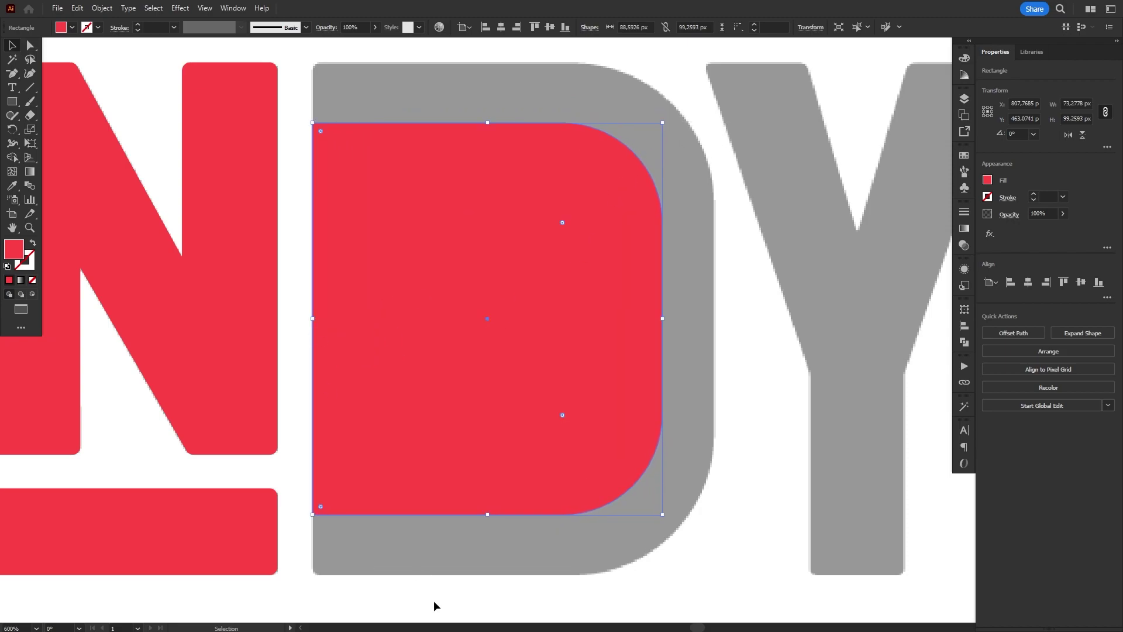
drag(487, 515, 475, 574)
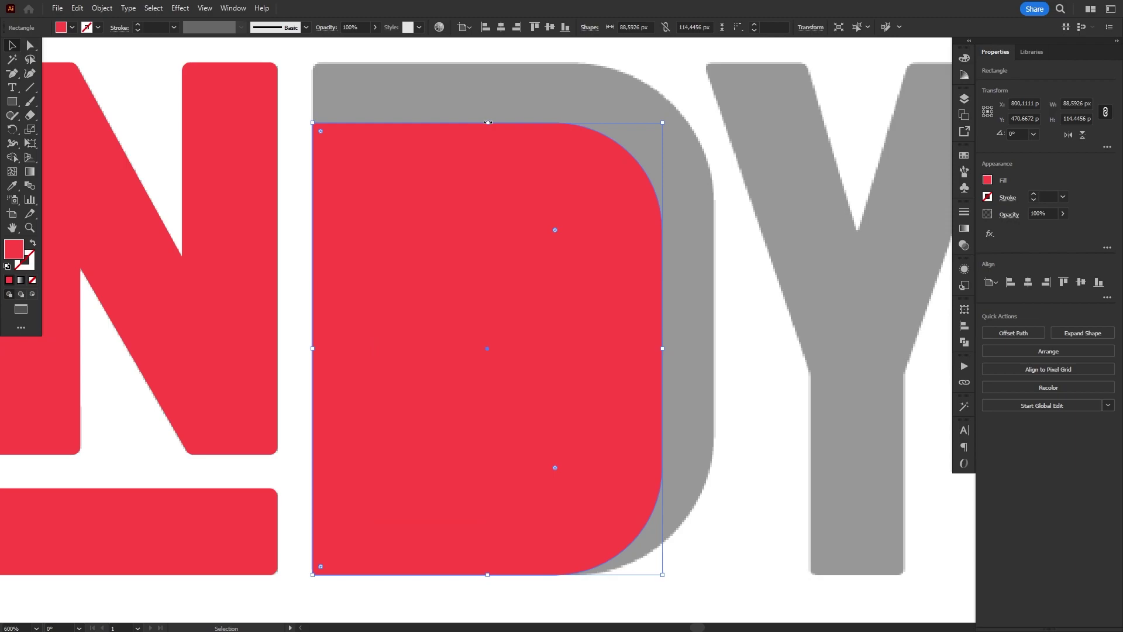
drag(488, 123, 487, 62)
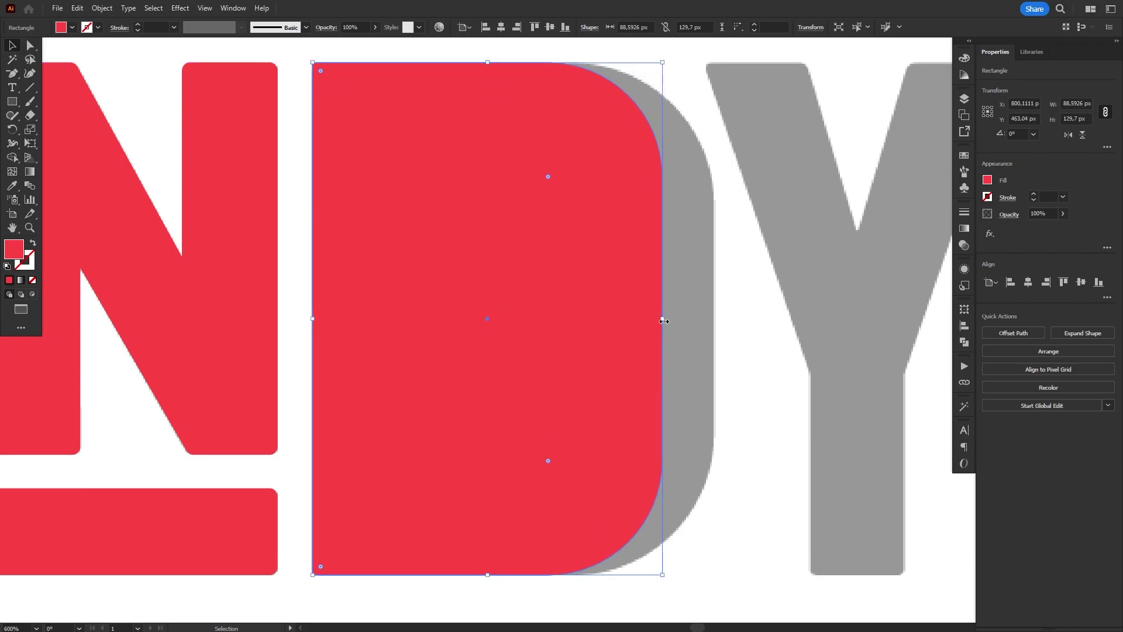
drag(663, 321, 715, 325)
click(765, 282)
Increase the corner radius of the outer D shape's two right corners until they follow the reference curve.
key(a)
click(677, 100)
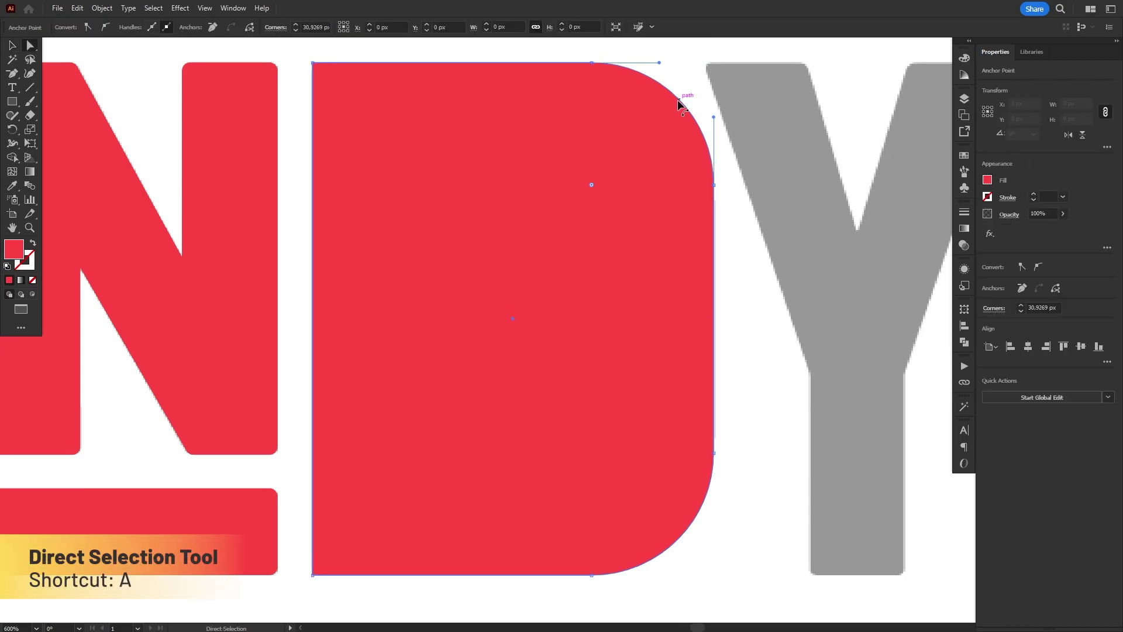
drag(592, 185, 587, 223)
click(692, 529)
mouse_move(591, 456)
mouse_down()
mouse_move(567, 426)
mouse_move(580, 440)
mouse_up()
click(745, 359)
Select the outer and inner D shapes and apply the Pathfinder Exclude mode to cut out the opening.
key(v)
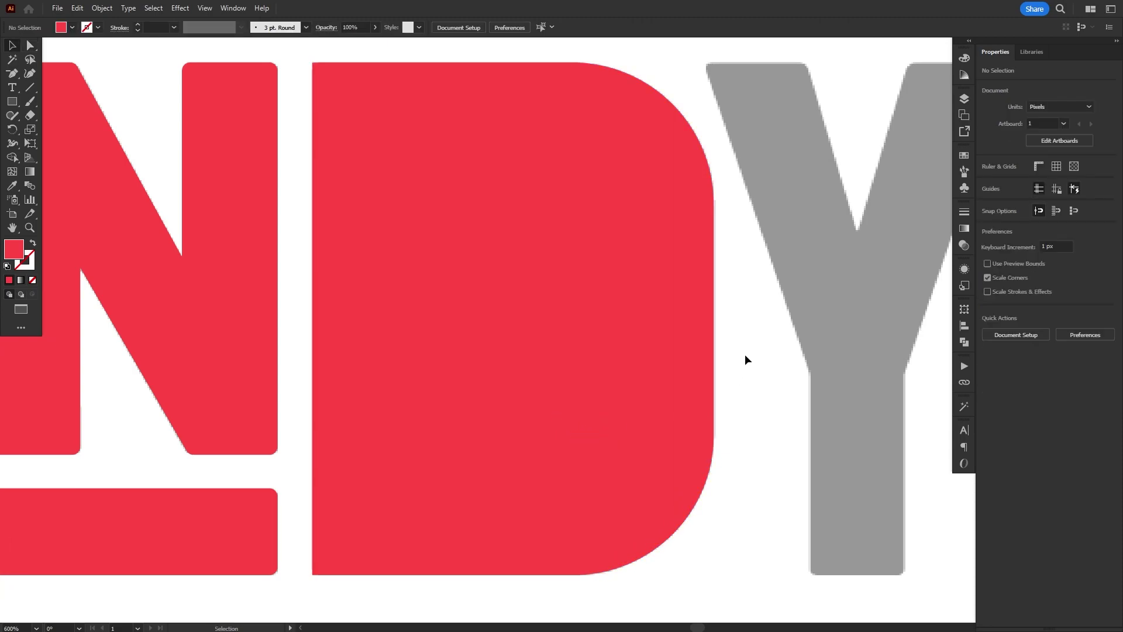
click(309, 557)
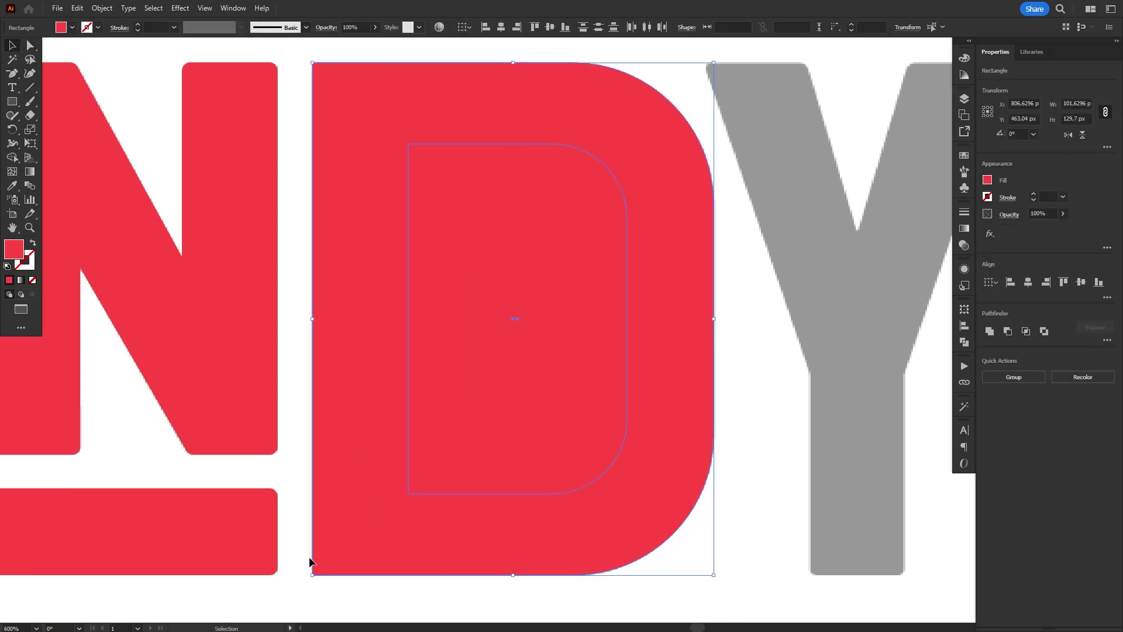
click(961, 344)
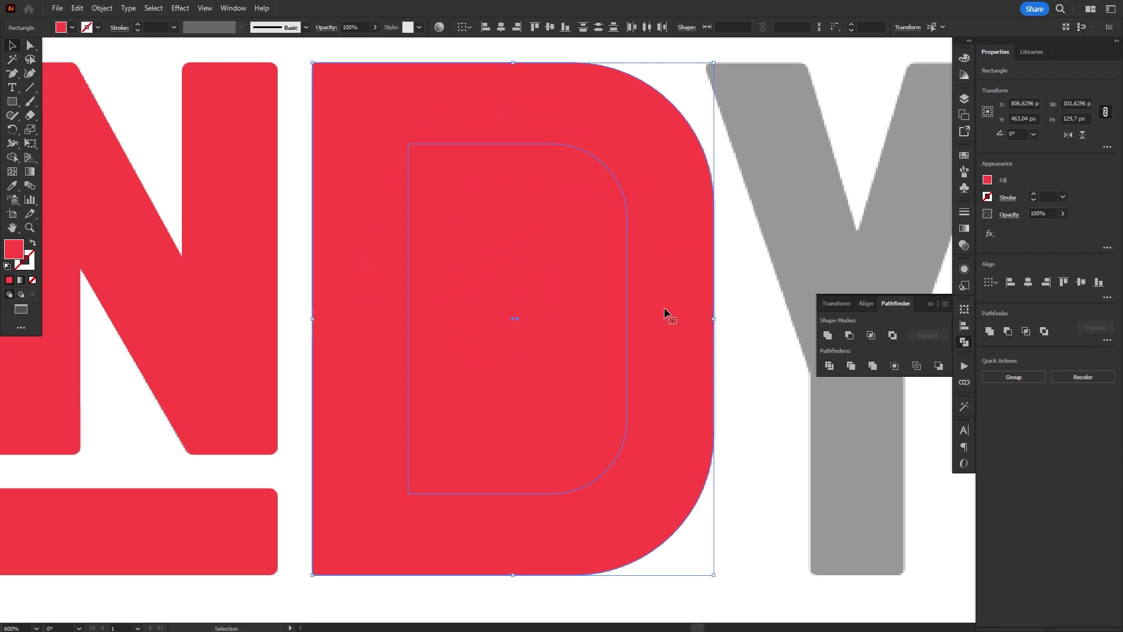
click(892, 339)
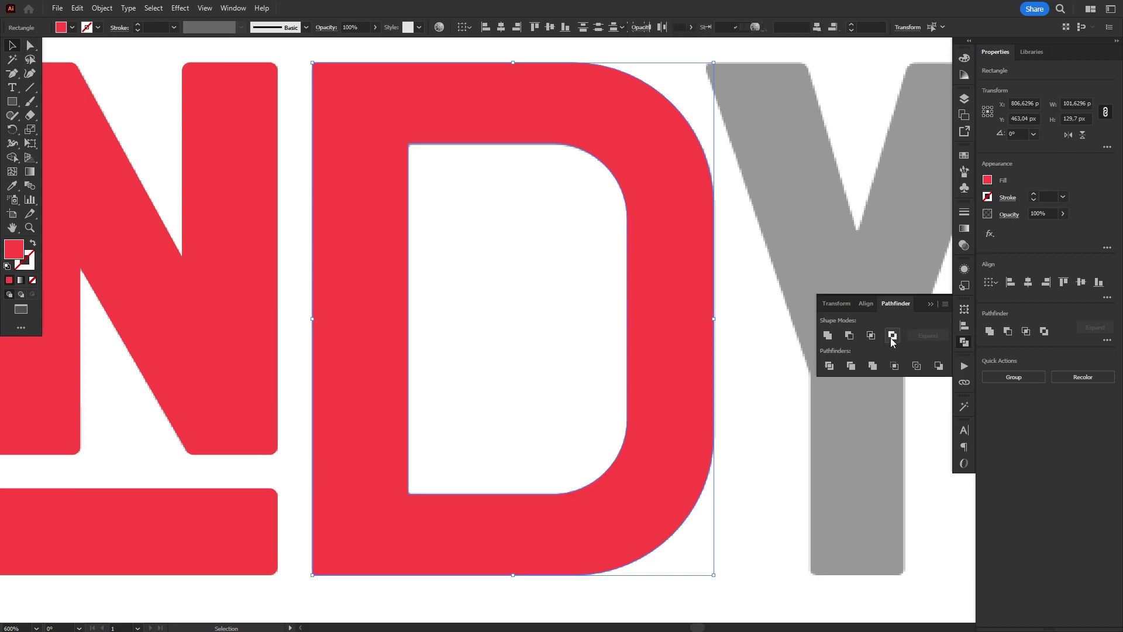
click(761, 416)
click(76, 8)
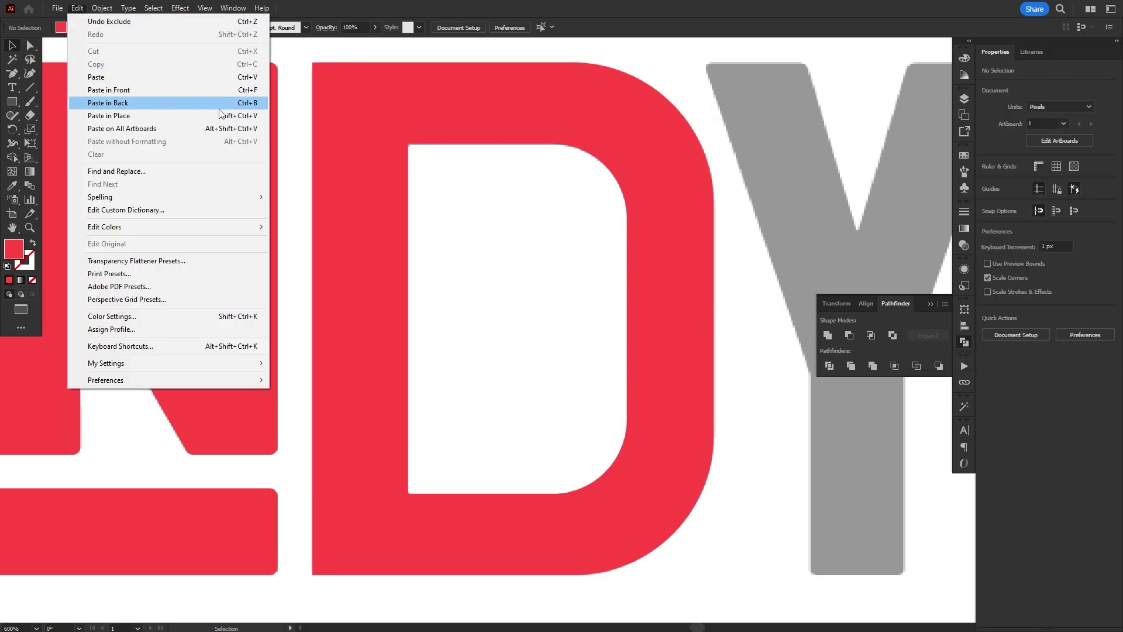
click(154, 103)
click(233, 8)
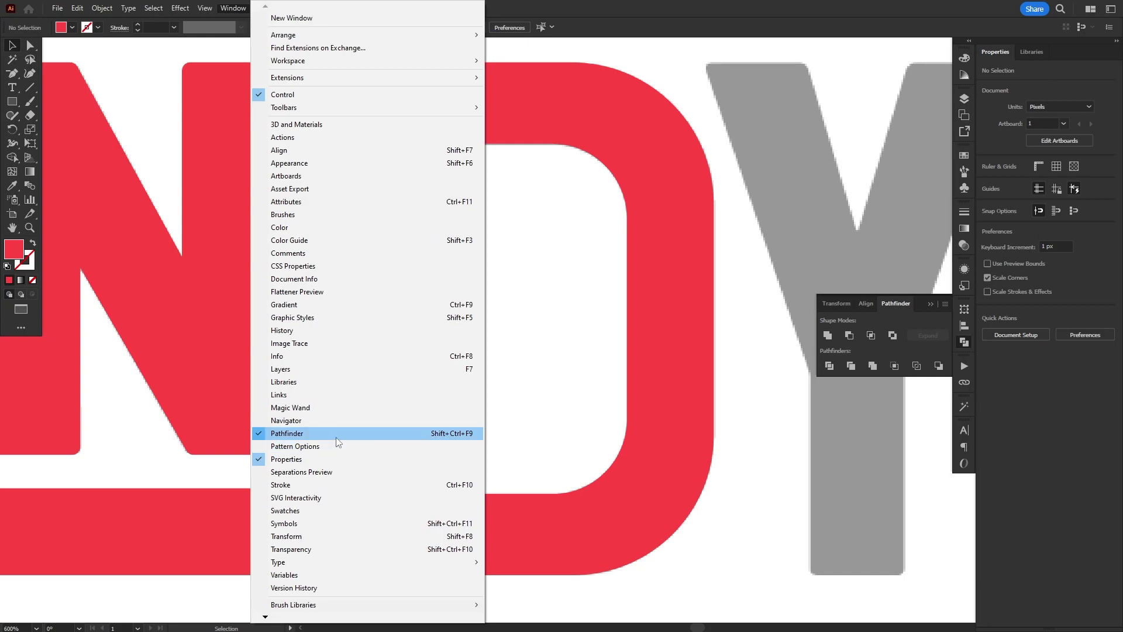
click(299, 59)
Slightly round the D's two outer left corners to match the other letters.
key(a)
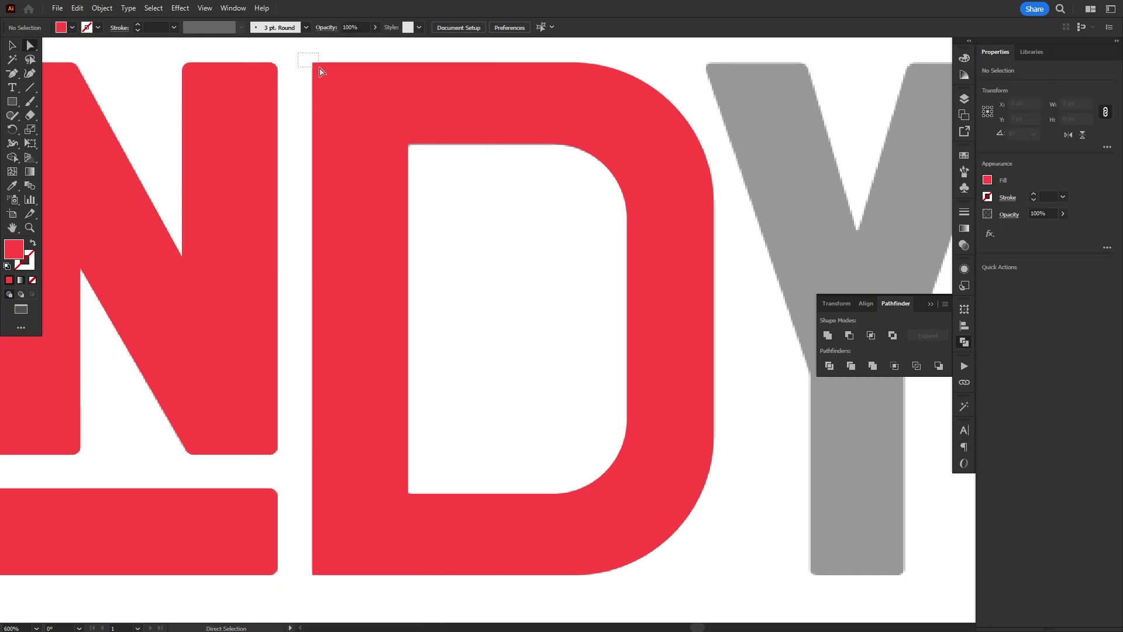
drag(326, 74, 325, 74)
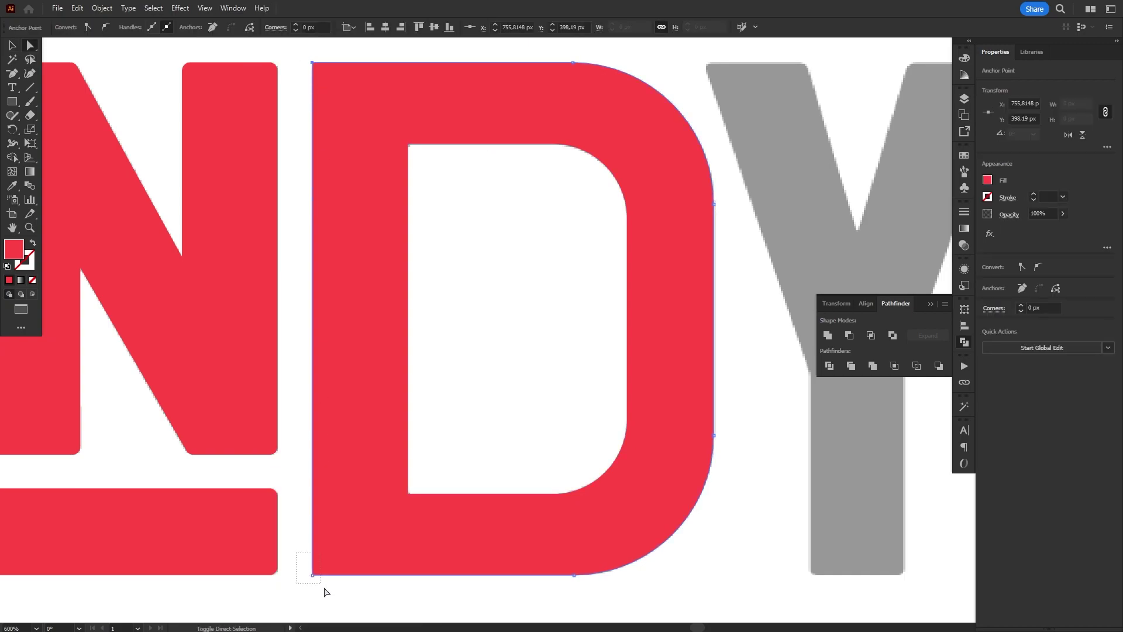
drag(325, 592, 326, 594)
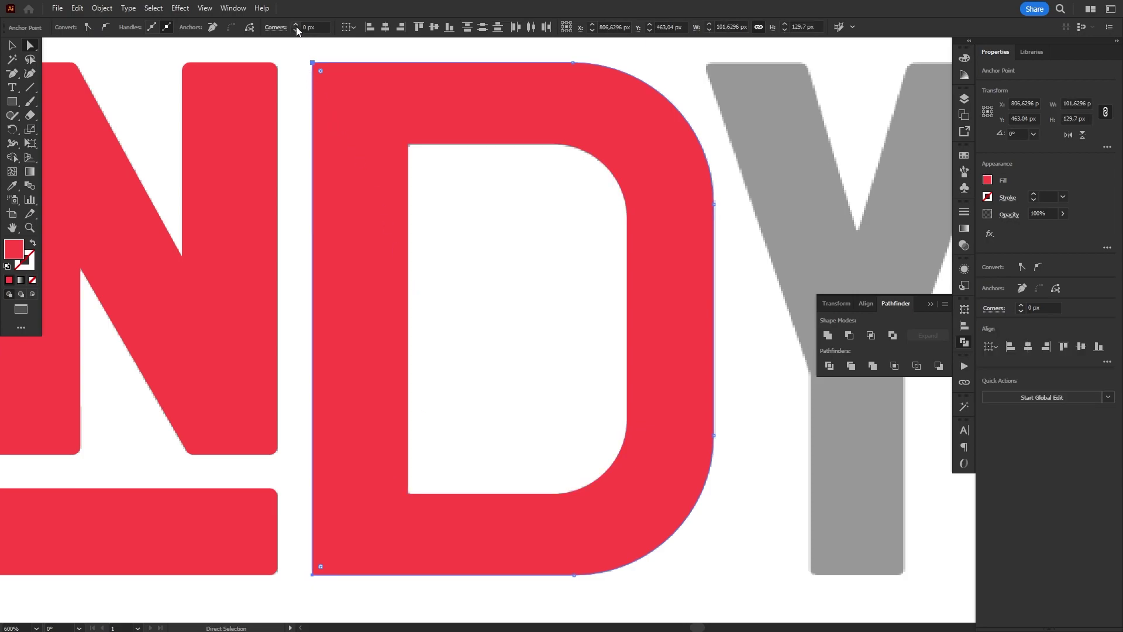
key(v)
click(478, 268)
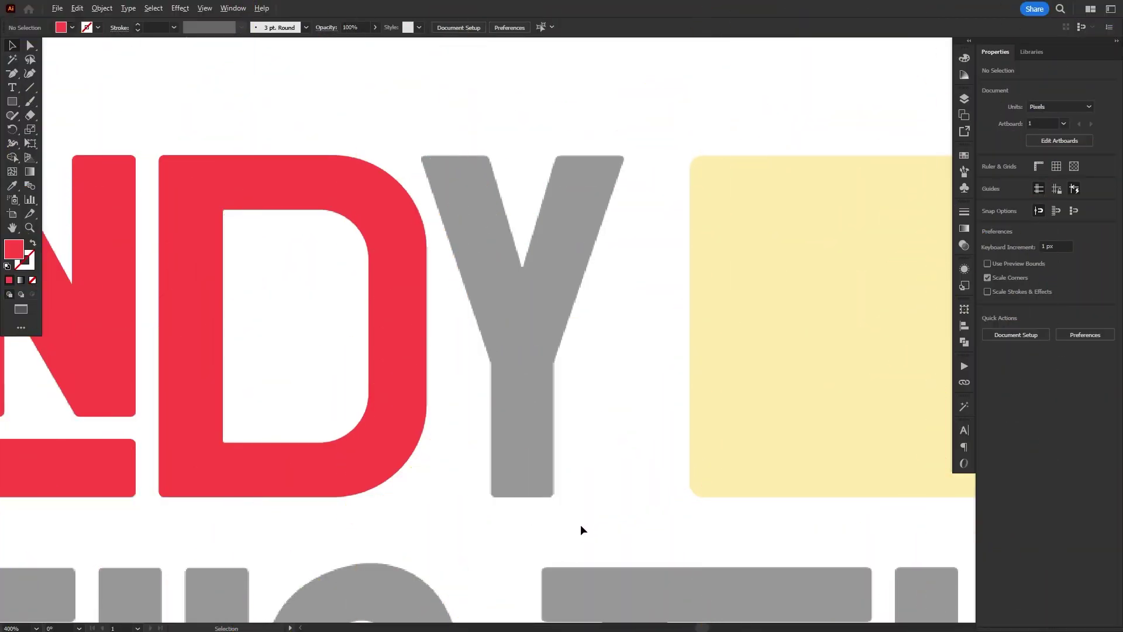
Draw a rectangle over the Y's stem, about 24 px wide and 50.6 px high.
scroll(581, 530, up, 4)
key(m)
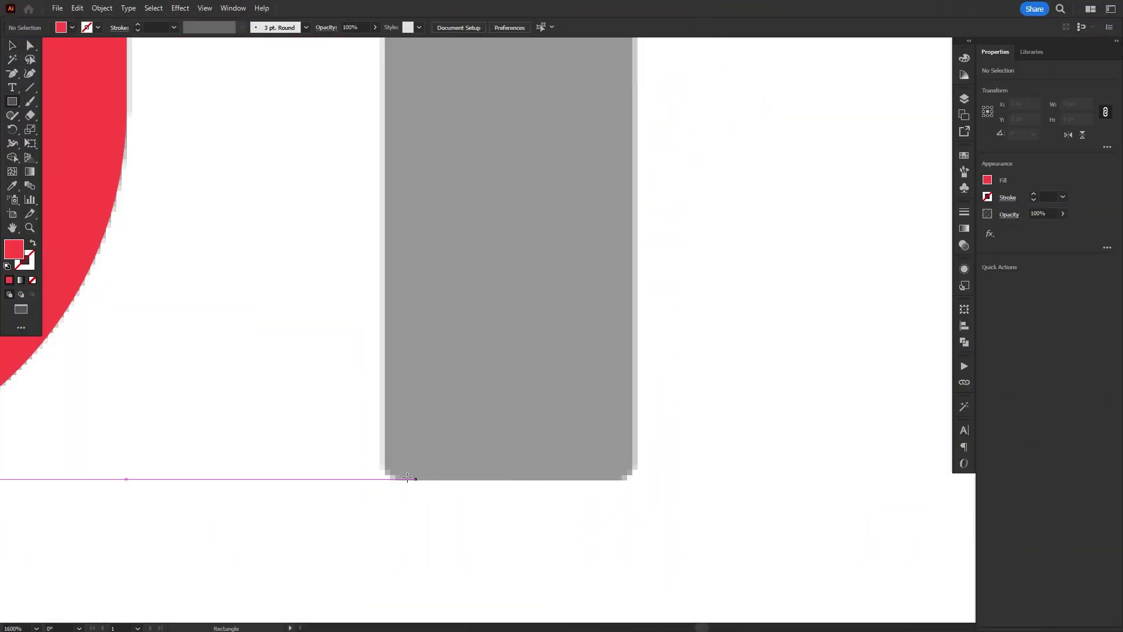
drag(384, 480, 635, 119)
key(v)
scroll(541, 497, up, 6)
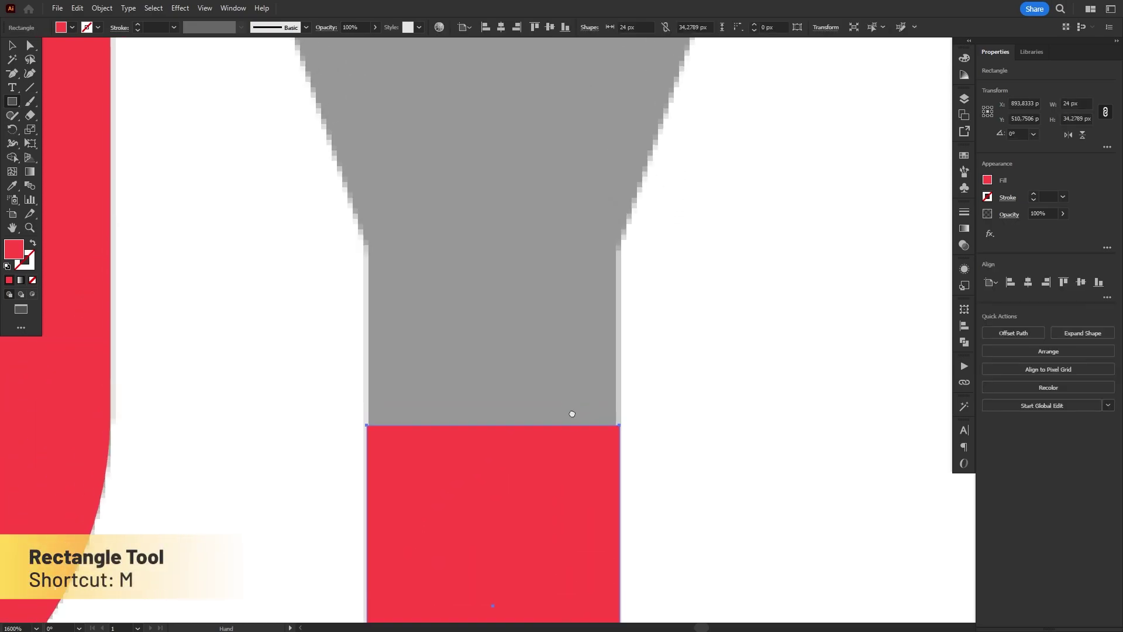
drag(512, 481, 514, 306)
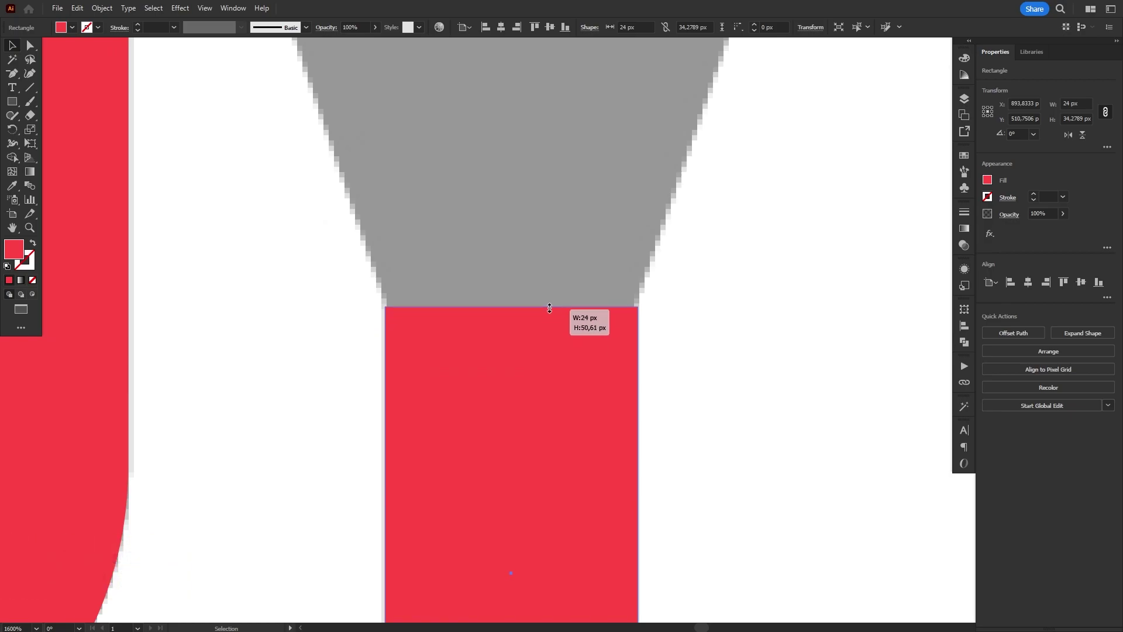
scroll(521, 336, down, 3)
drag(625, 314, 597, 355)
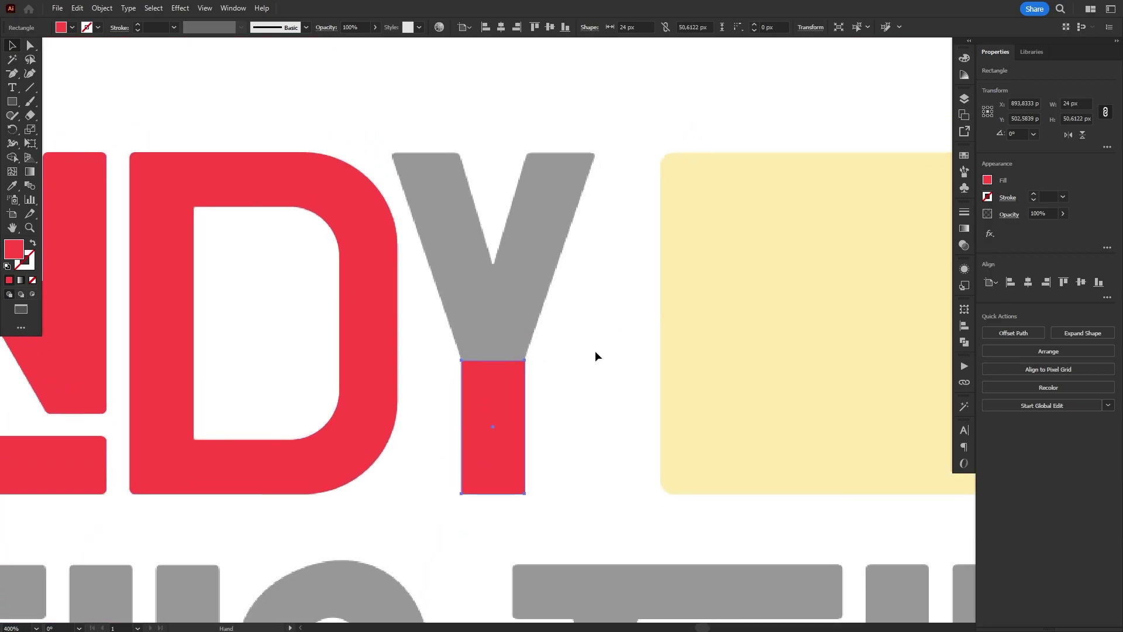
Duplicate the stem rectangle to the Y's top edge and stretch it down to meet the stem, about 79.1 px high.
drag(509, 402, 516, 192)
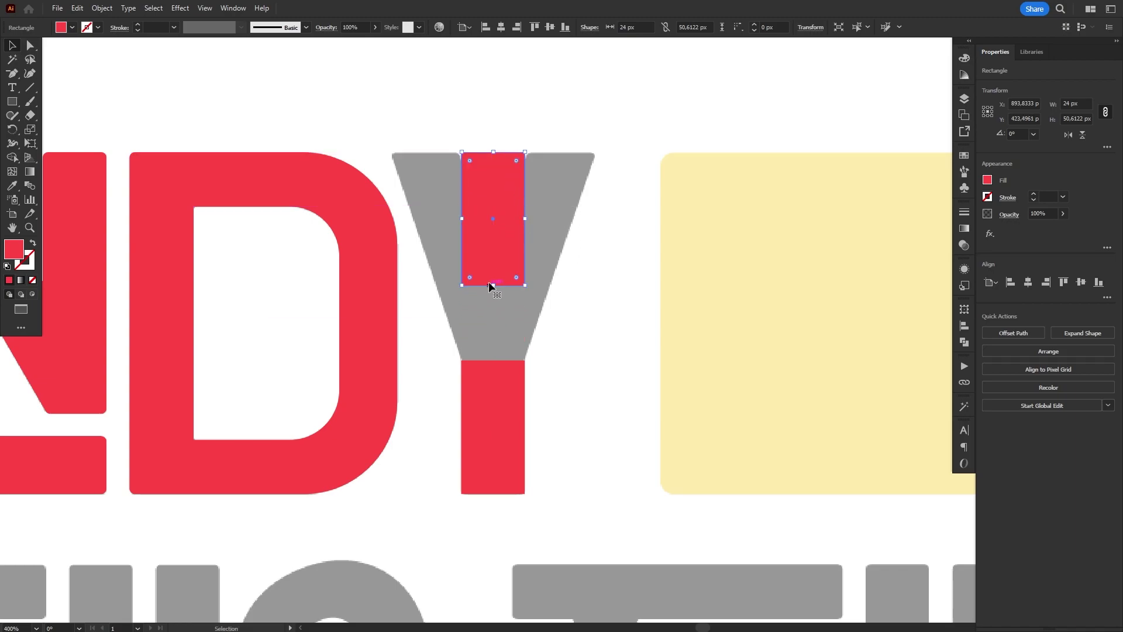
drag(494, 286, 517, 362)
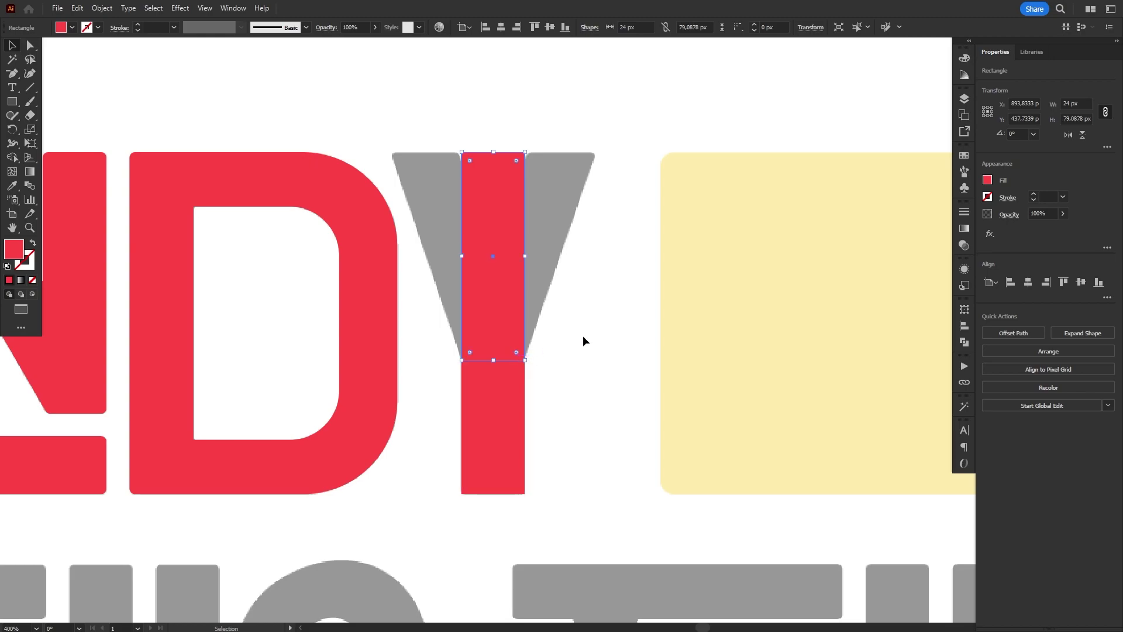
Reshape the upper rectangle into the Y's left arm by moving its corner points to the reference edges.
key(a)
click(446, 128)
scroll(445, 129, up, 3)
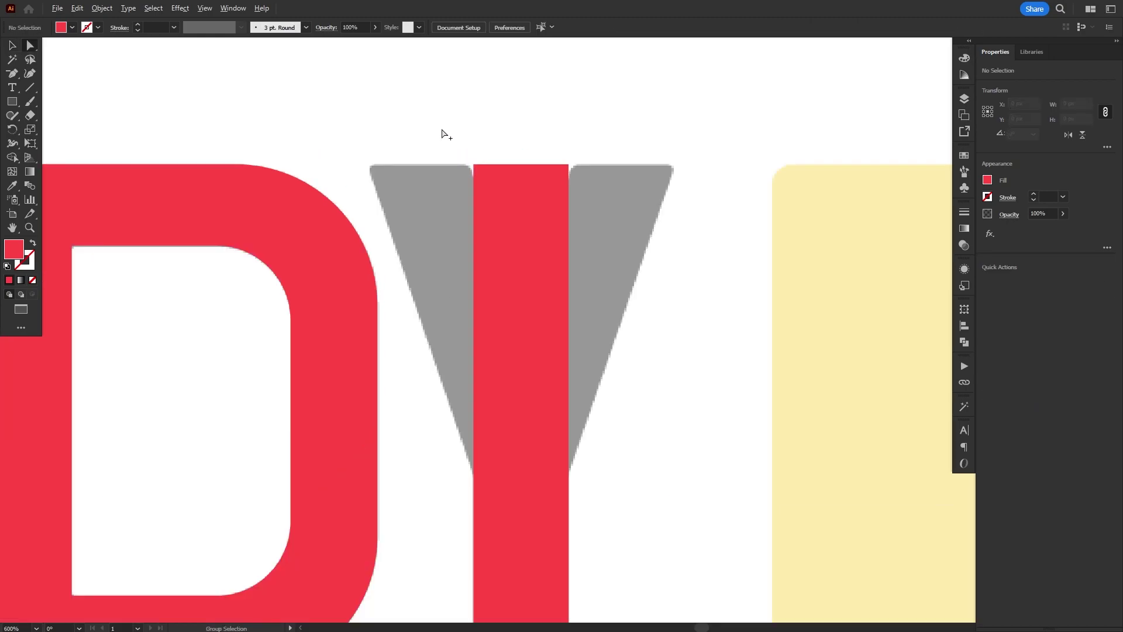
drag(497, 100, 356, 94)
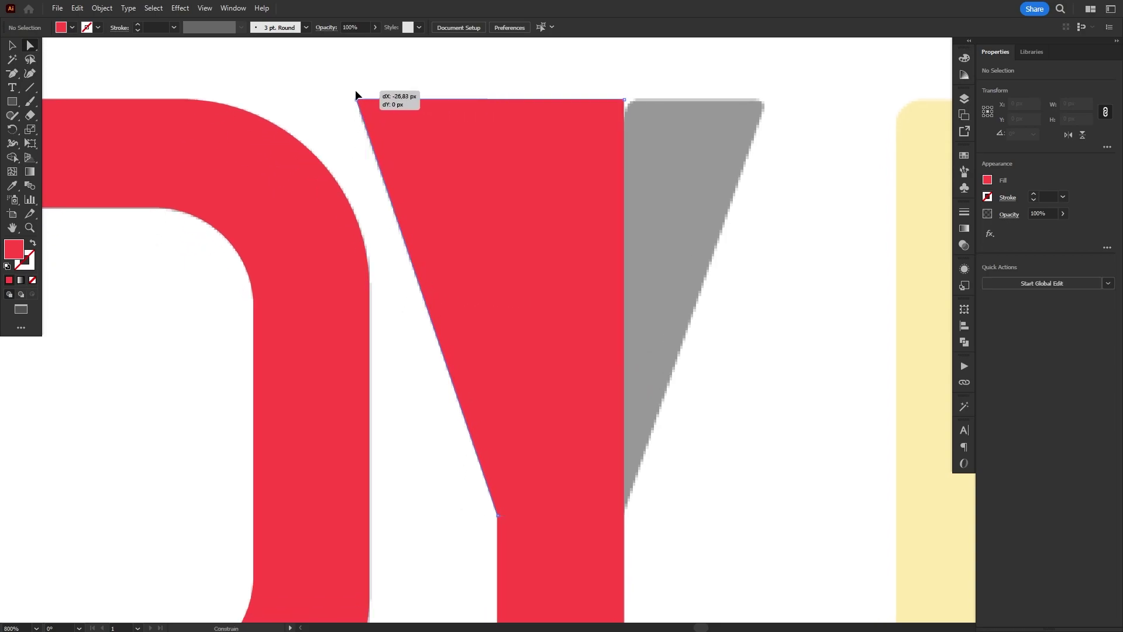
drag(624, 100, 493, 100)
drag(624, 516, 617, 518)
key(v)
click(739, 444)
key(ctrl+minus)
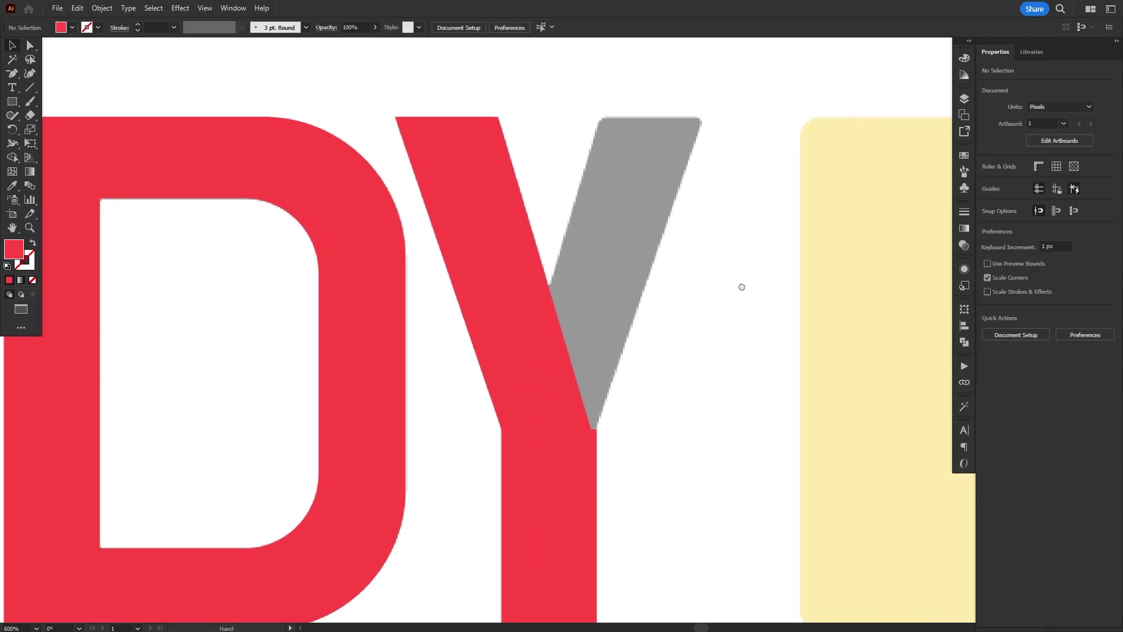
Duplicate the Y's left arm and mirror the copy horizontally for the right arm.
mouse_move(472, 297)
mouse_down()
mouse_move(461, 306)
mouse_move(607, 306)
mouse_up()
key(o)
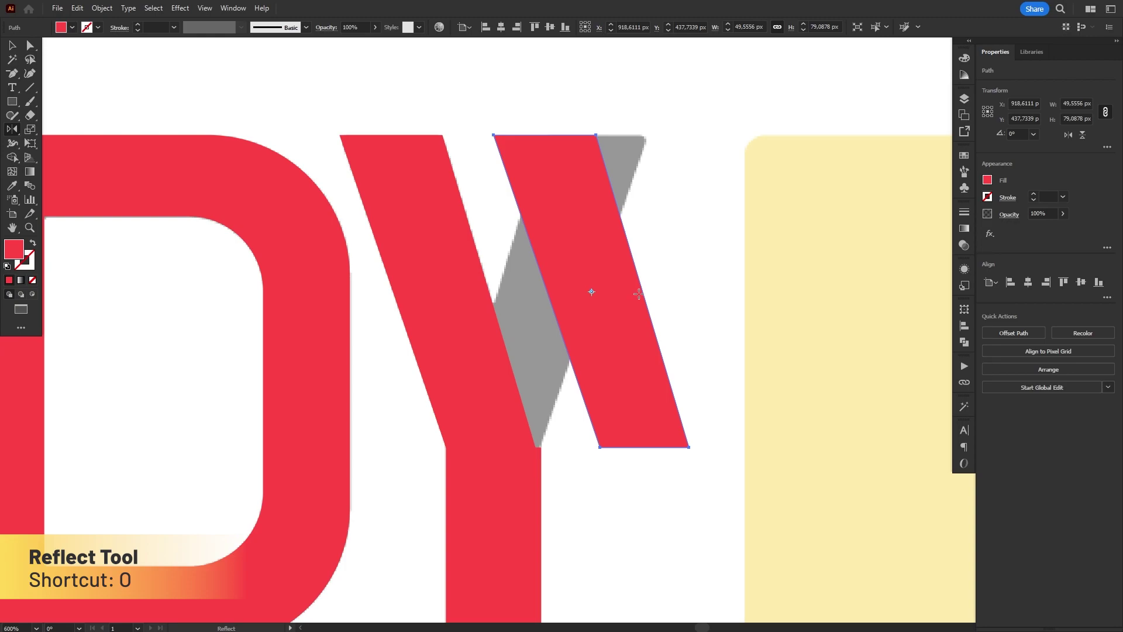
drag(639, 294, 502, 281)
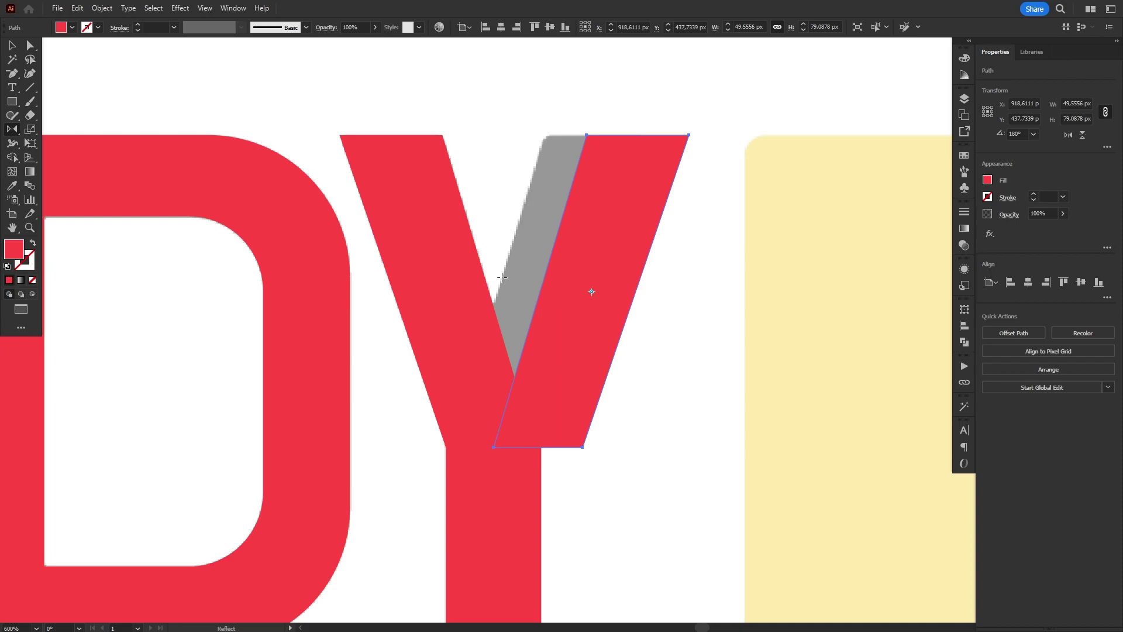
key(v)
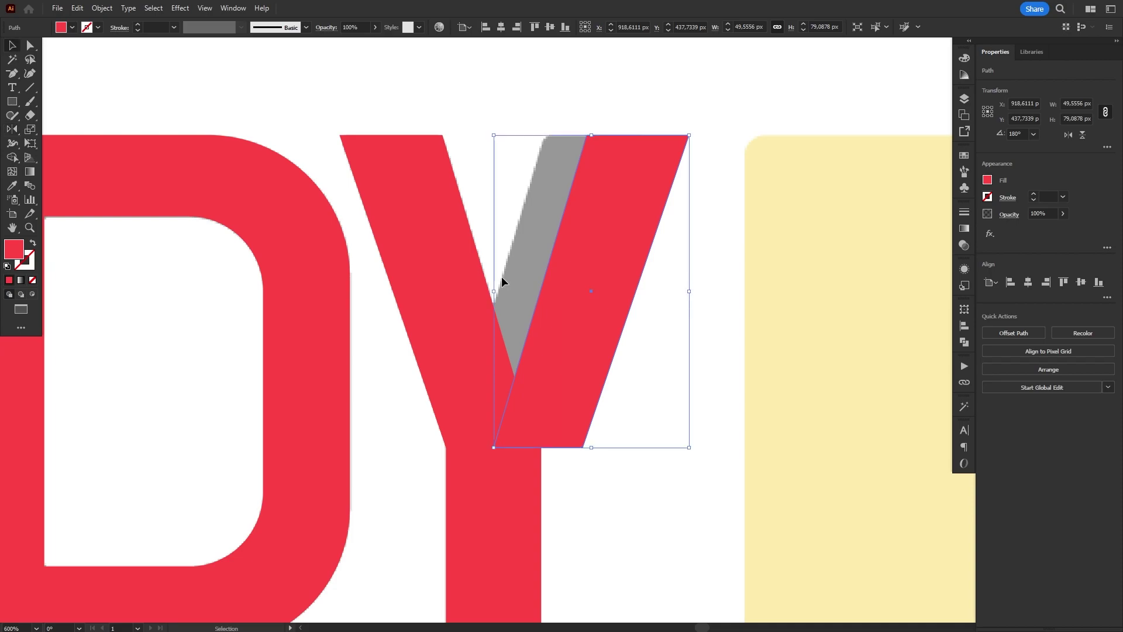
Move the mirrored arm over the reference's right arm so it meets the outer edge of the Y's stem.
click(625, 495)
scroll(584, 468, up, 3)
drag(581, 419, 471, 419)
scroll(472, 418, down, 5)
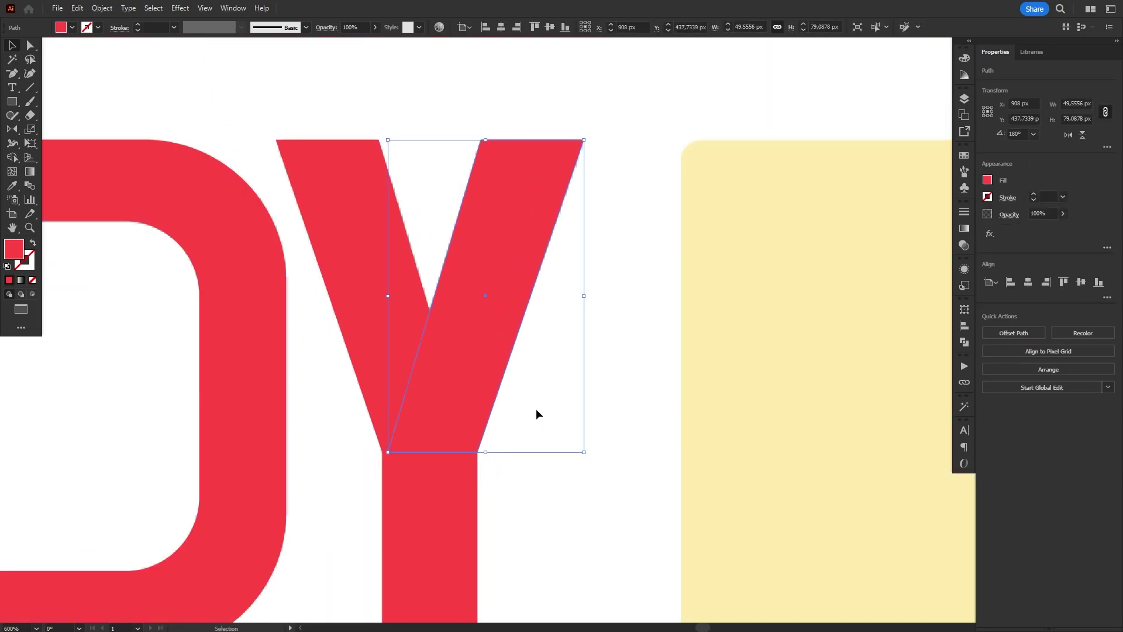
drag(581, 379, 650, 335)
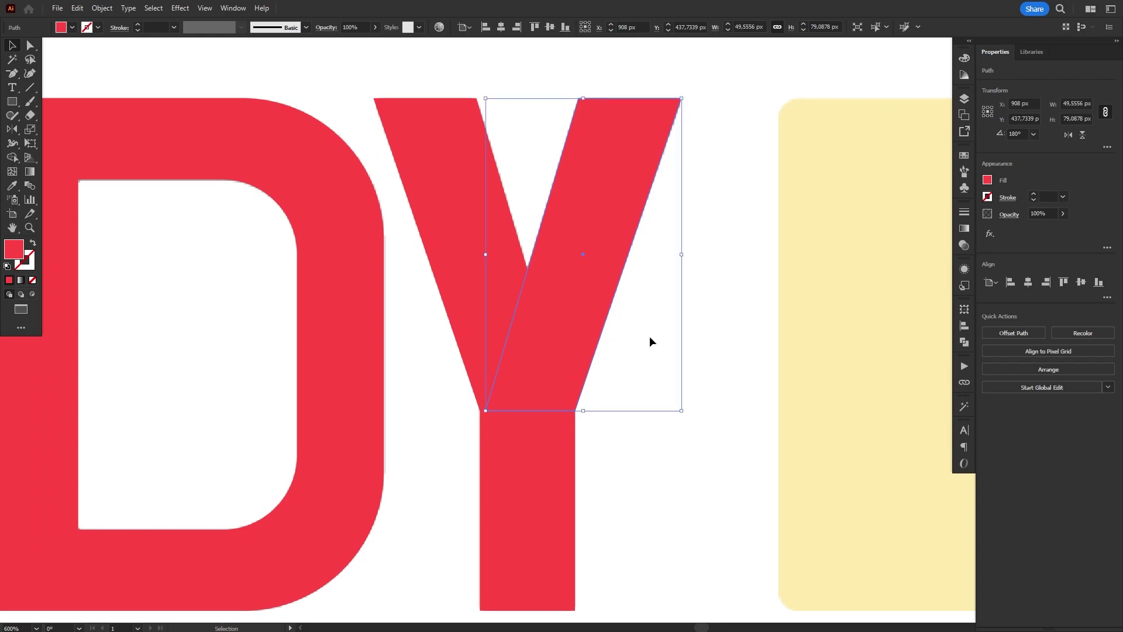
Merge the Y's two arms and stem into one shape with Shape Builder.
mouse_move(676, 459)
mouse_down()
mouse_move(505, 319)
mouse_move(460, 264)
mouse_move(519, 427)
mouse_move(577, 339)
mouse_up()
key(shift+m)
key(v)
Slightly round the Y's outer corner points at the tips of both arms and the base of the stem.
key(a)
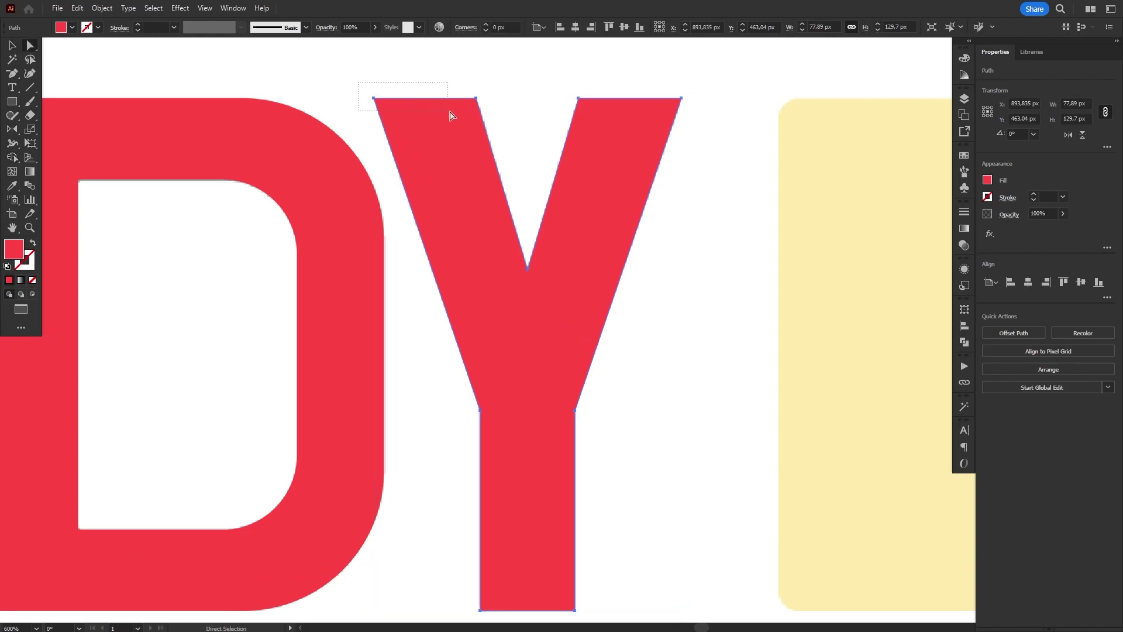
drag(450, 115, 451, 114)
drag(683, 110, 696, 112)
scroll(571, 456, down, 3)
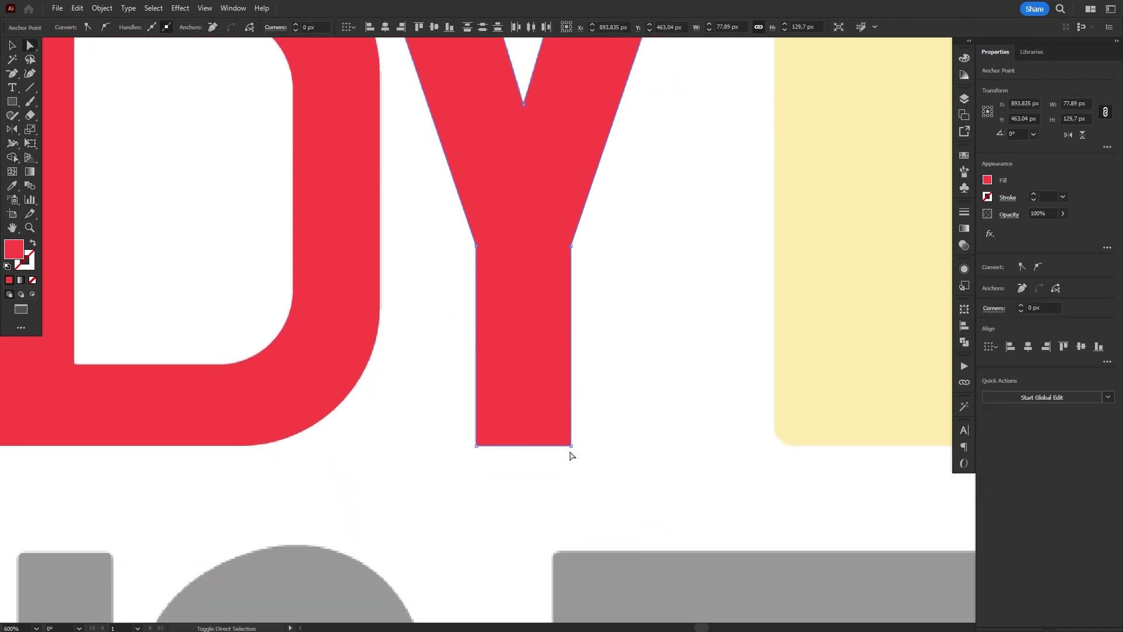
drag(466, 470, 466, 470)
scroll(468, 474, down, 1)
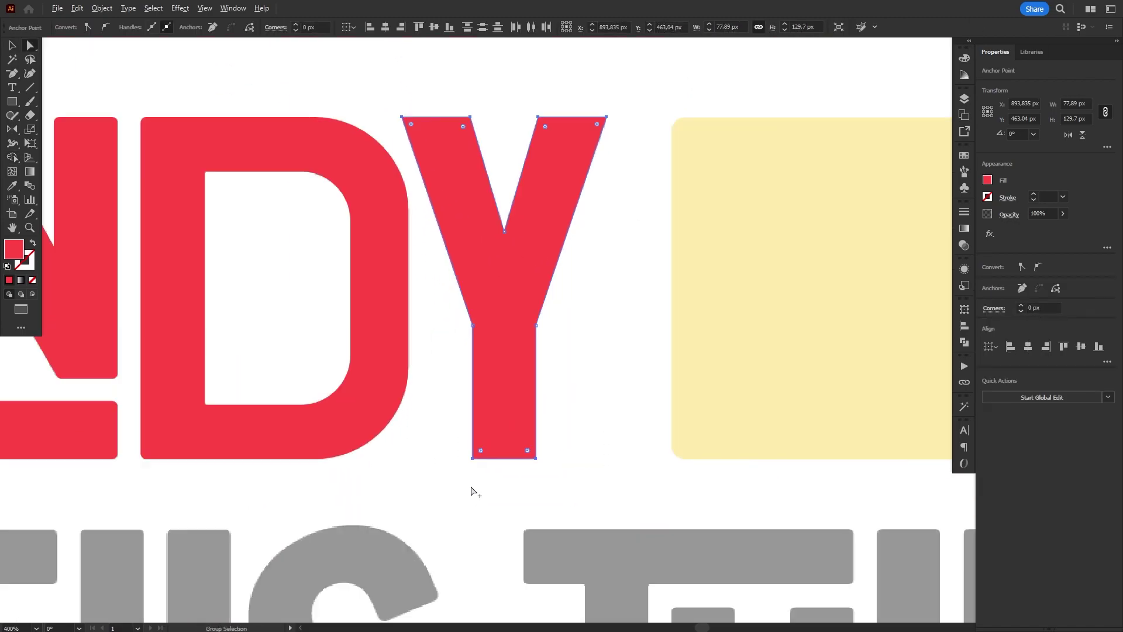
click(296, 25)
key(v)
click(502, 100)
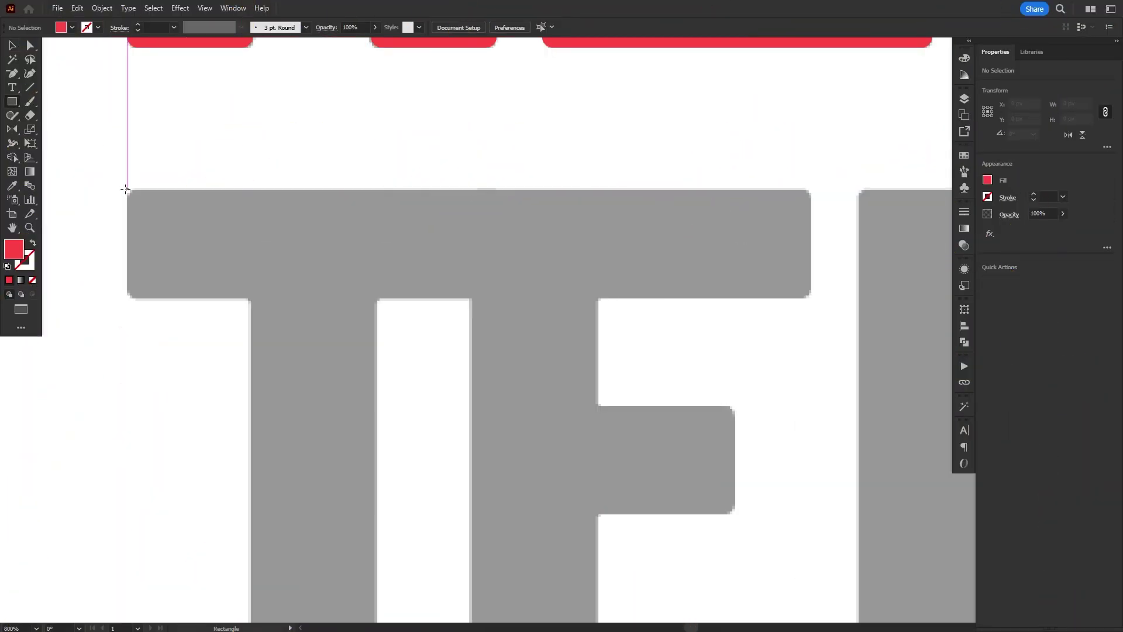
Draw a rectangle over the crossbar shared by the T and E of TELLS, about 129.8 × 21 px.
drag(128, 189, 810, 294)
scroll(521, 301, up, 3)
scroll(521, 301, down, 4)
scroll(541, 404, down, 4)
key(ctrl+shift+a)
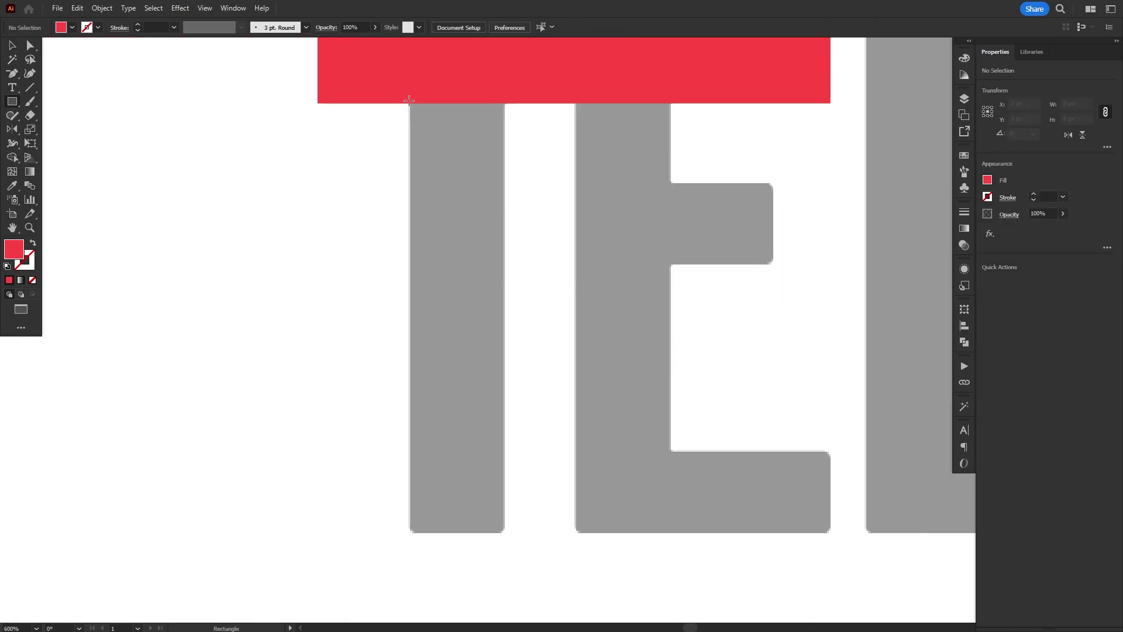
Draw the stem of the T in TELLS below the crossbar, about 24.2 × 108.7 px.
drag(409, 100, 504, 531)
scroll(472, 544, up, 5)
key(v)
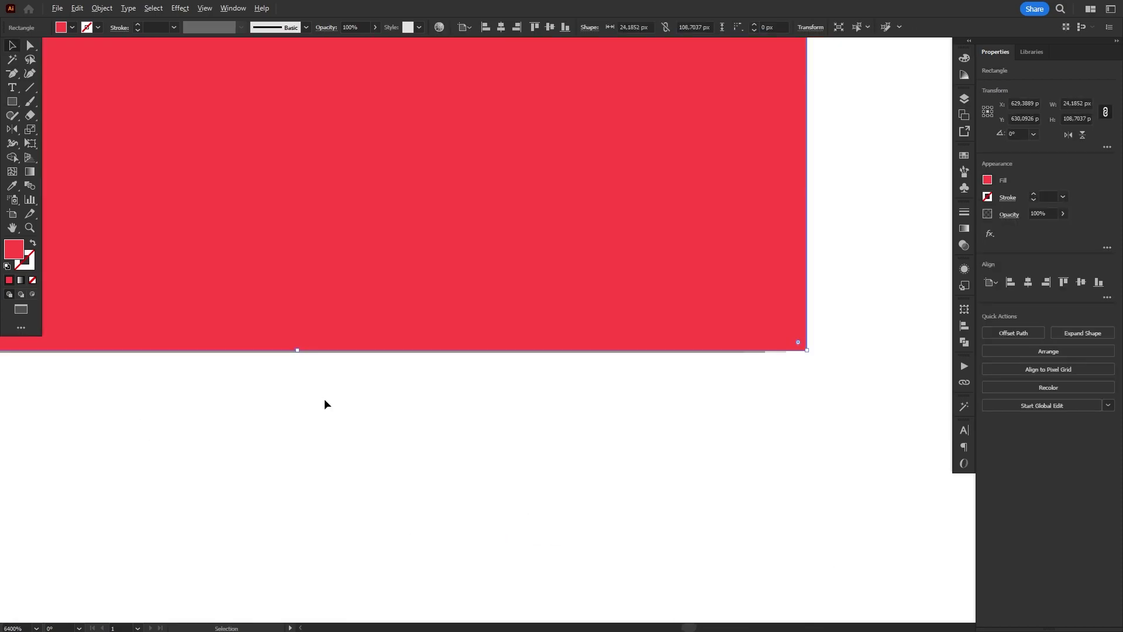
drag(299, 352, 299, 354)
scroll(299, 351, down, 5)
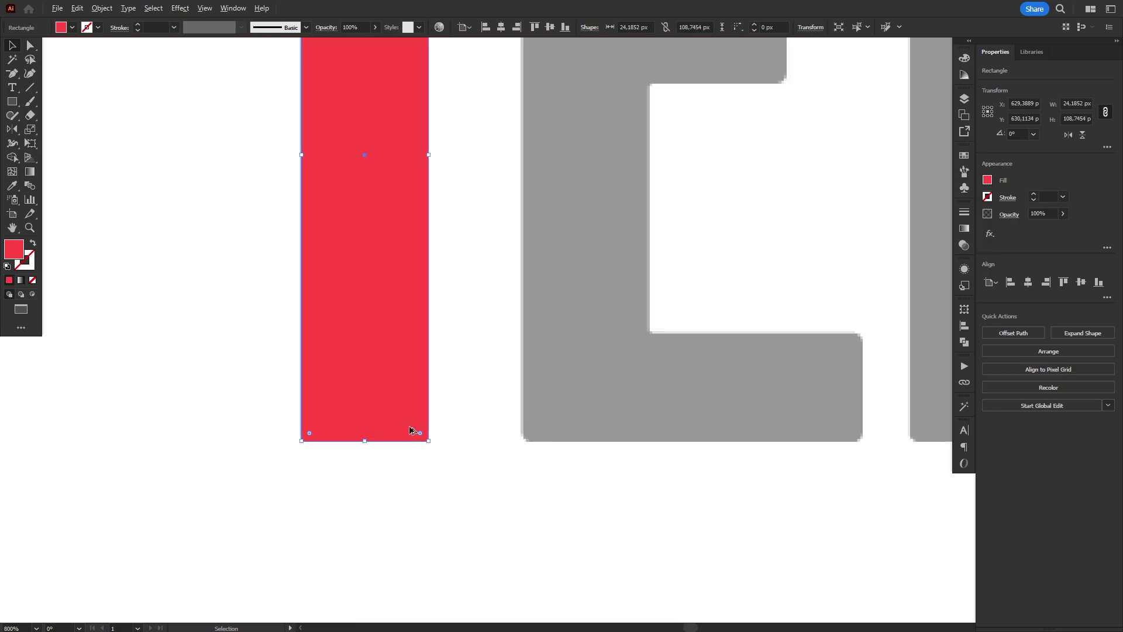
Duplicate the T's stem horizontally onto the stem of the E.
drag(389, 313, 463, 313)
scroll(572, 342, up, 3)
scroll(570, 341, down, 4)
Draw rectangles over the E's lower and middle arms, overlapping its stem.
key(m)
drag(581, 534, 403, 451)
key(v)
key(m)
drag(419, 183, 519, 265)
key(v)
click(562, 238)
Duplicate a stem onto the first L of TELLS and fit it to the full letter height, about 24.2 × 129.7 px.
scroll(235, 277, down, 2)
drag(236, 278, 484, 229)
scroll(514, 416, up, 4)
scroll(494, 316, down, 3)
scroll(484, 229, down, 3)
Draw the first L's foot and extend it to the reference's end, about 63 × 20.7 px.
key(m)
drag(477, 389, 527, 425)
key(v)
scroll(527, 426, up, 4)
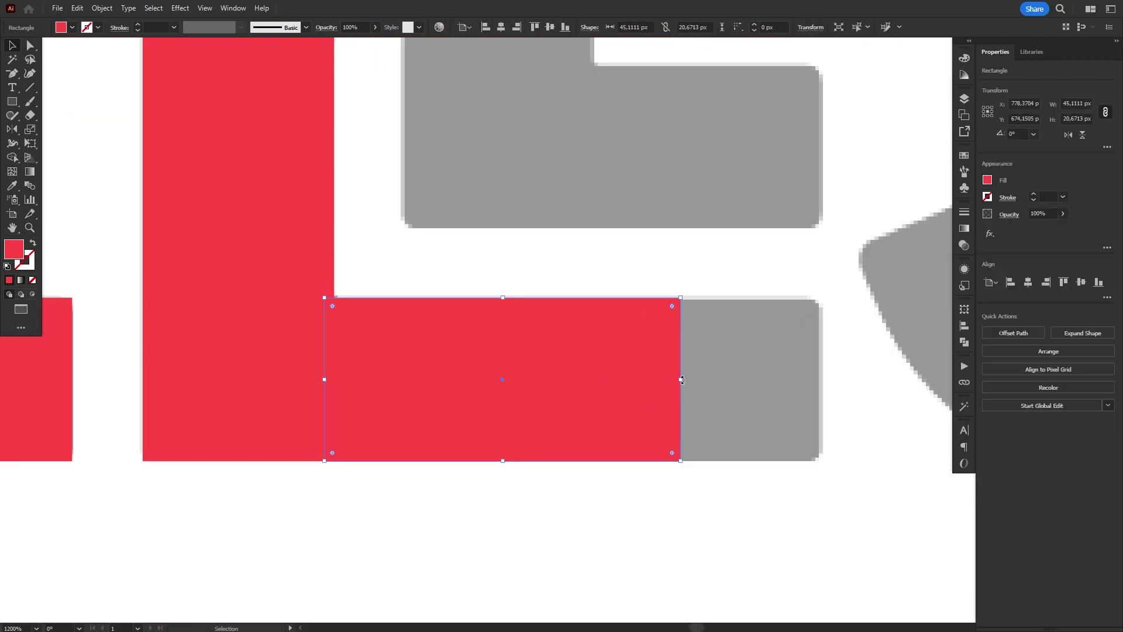
mouse_move(677, 381)
mouse_down()
mouse_move(823, 392)
mouse_move(594, 363)
mouse_move(594, 374)
mouse_up()
Build the second L from copies of the first L's foot and stem, with the stem shortened to about 100.2 px.
scroll(594, 363, down, 4)
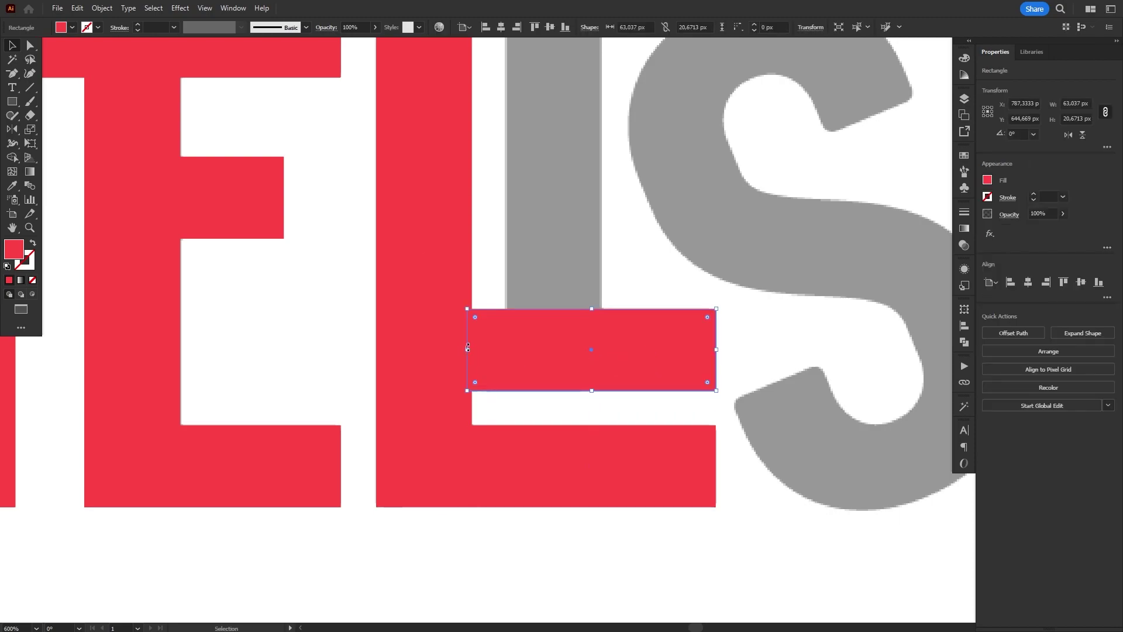
scroll(499, 386, up, 2)
drag(412, 357, 547, 359)
drag(544, 484, 551, 451)
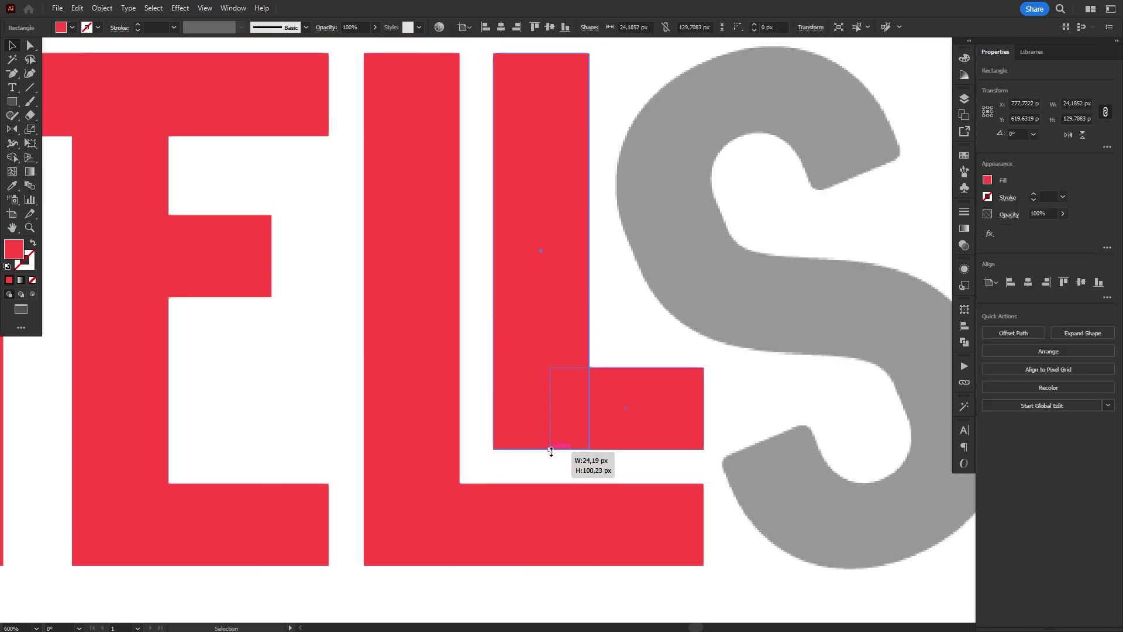
scroll(544, 451, down, 2)
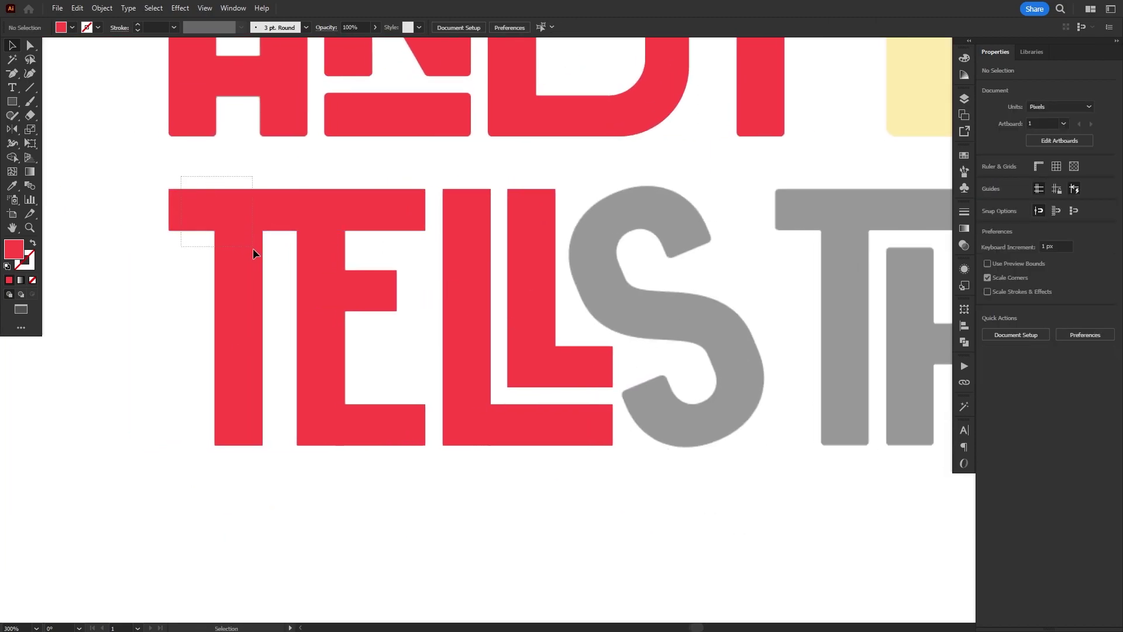
Duplicate the crossbar and stem of the T in TELLS onto the T of THINGS, aligned with the reference's left edge.
drag(253, 253, 266, 271)
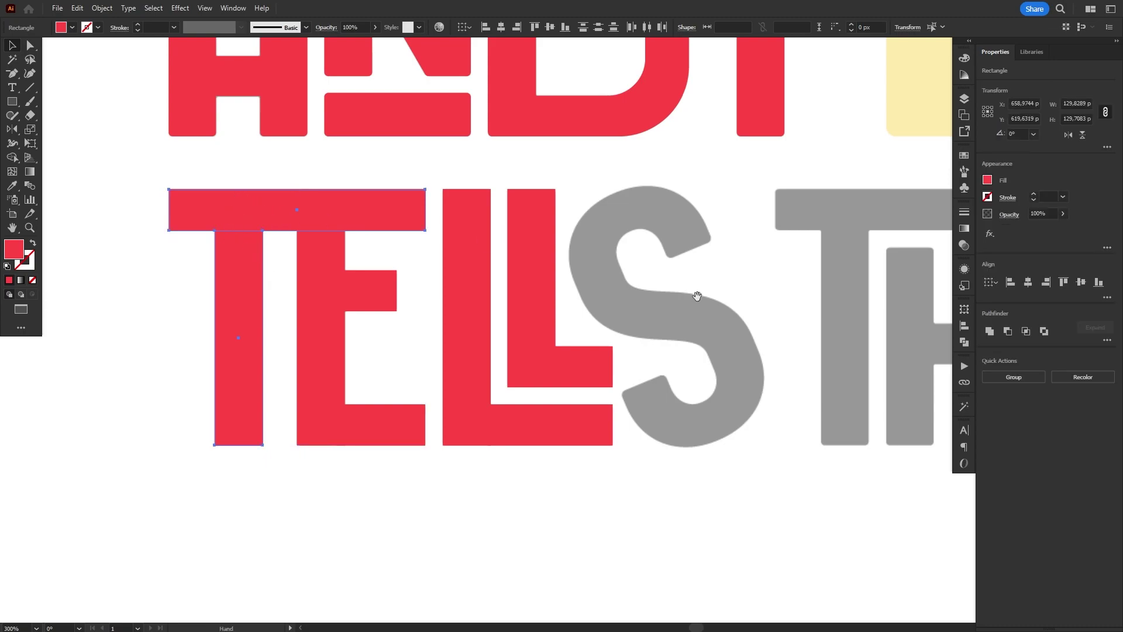
scroll(573, 218, right, 5)
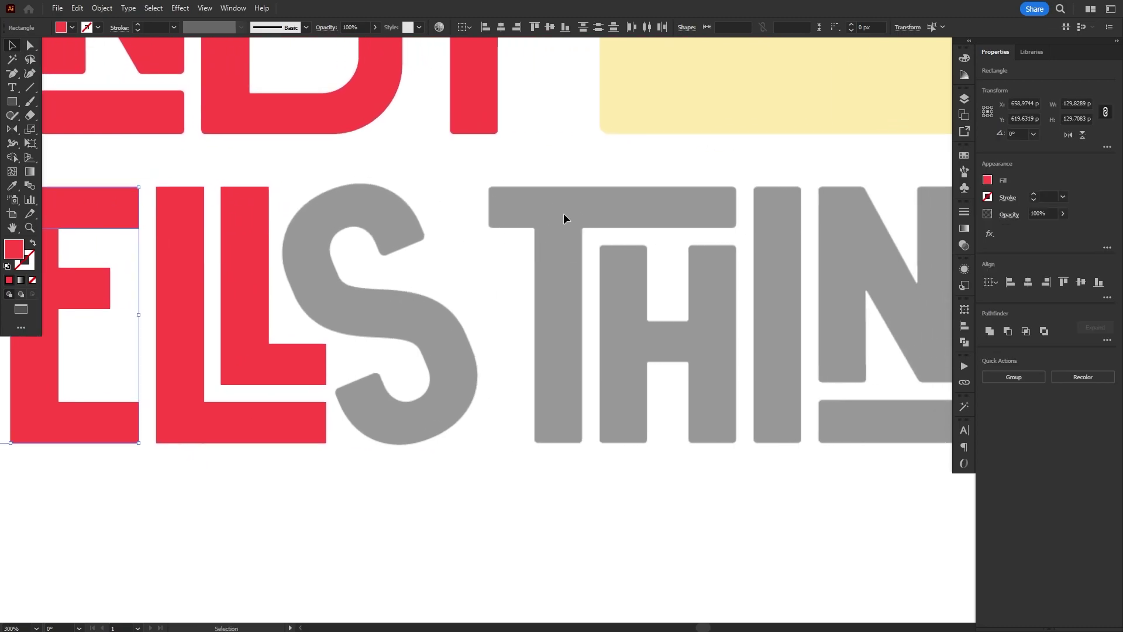
scroll(572, 245, left, 7)
click(396, 185)
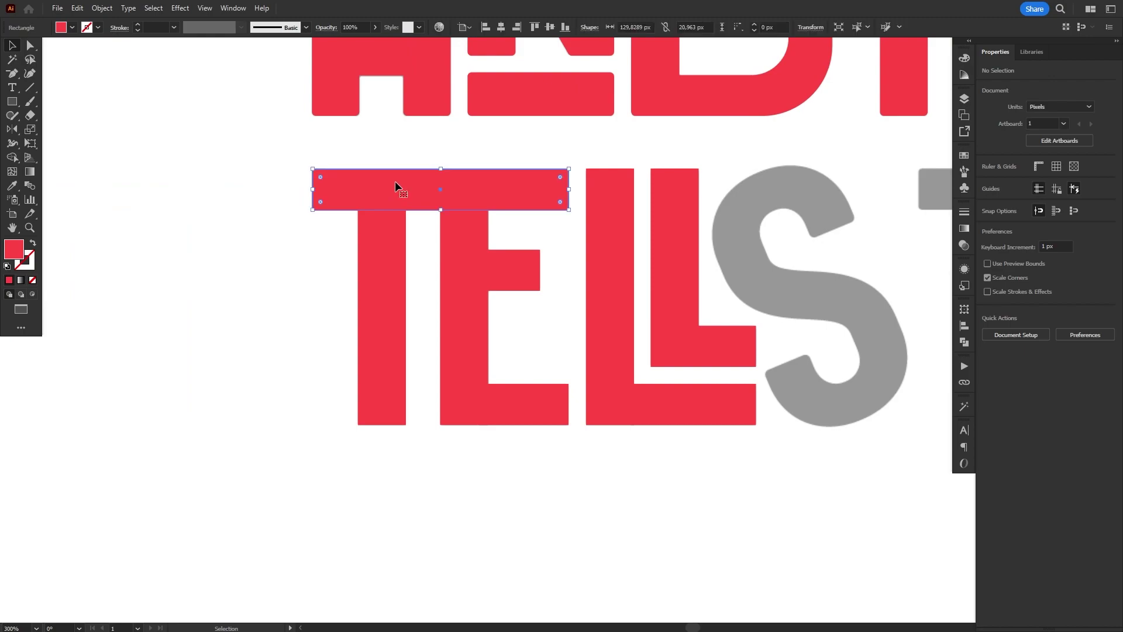
shift+click(378, 239)
scroll(271, 343, right, 5)
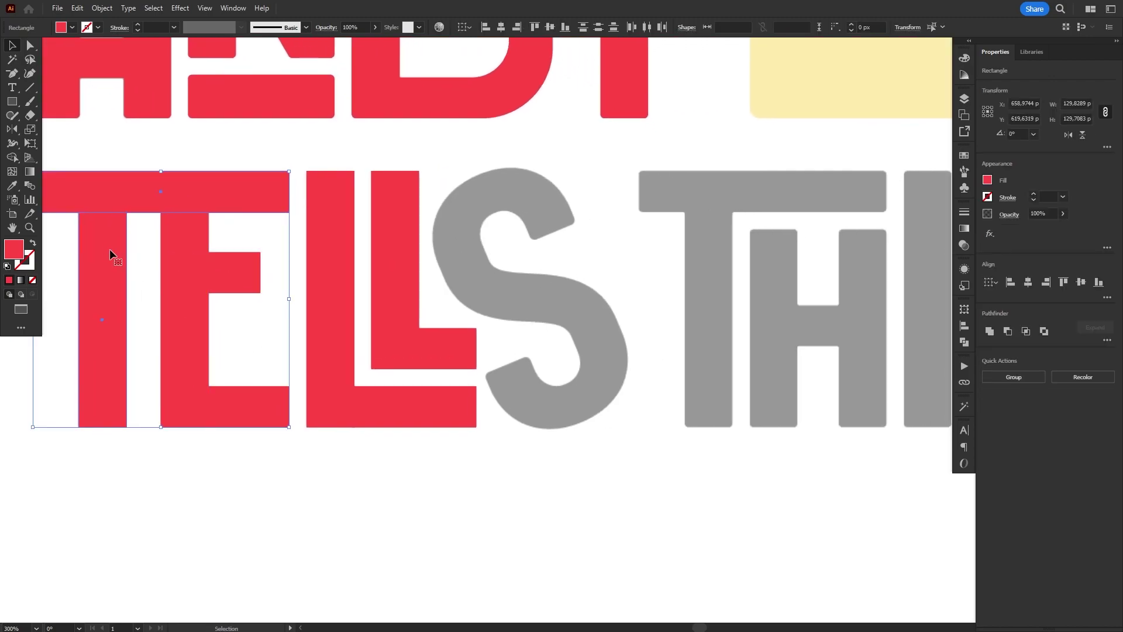
drag(115, 251, 715, 299)
scroll(747, 234, up, 3)
scroll(460, 159, up, 2)
drag(460, 159, 421, 200)
scroll(421, 201, down, 5)
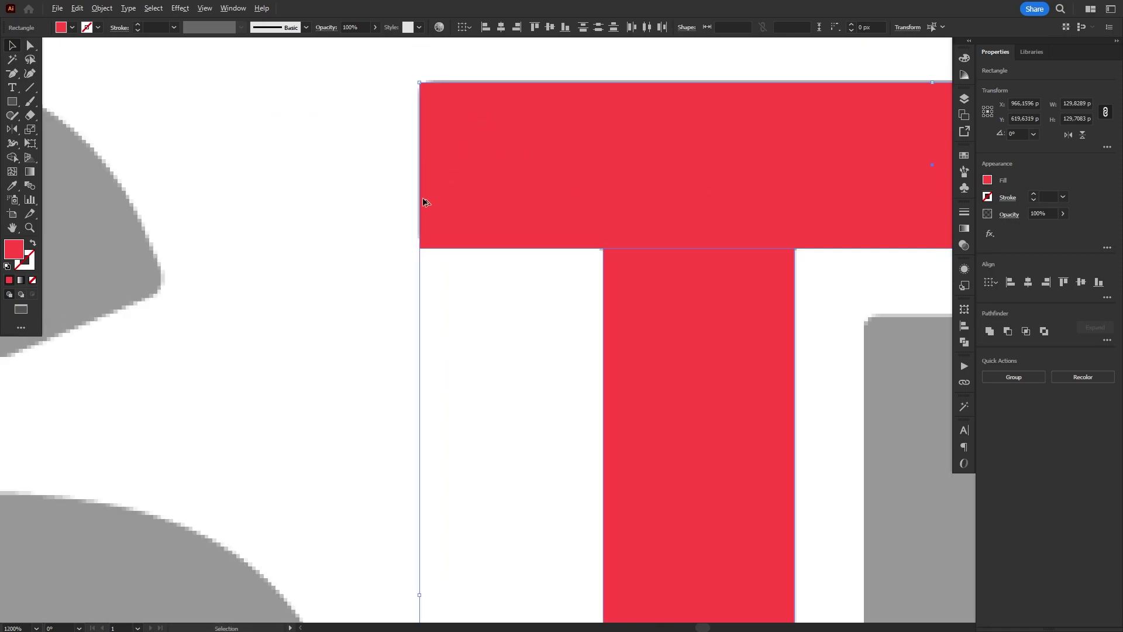
Shorten the copied T's crossbar so it ends at the right edge of the H.
click(664, 183)
scroll(664, 183, up, 4)
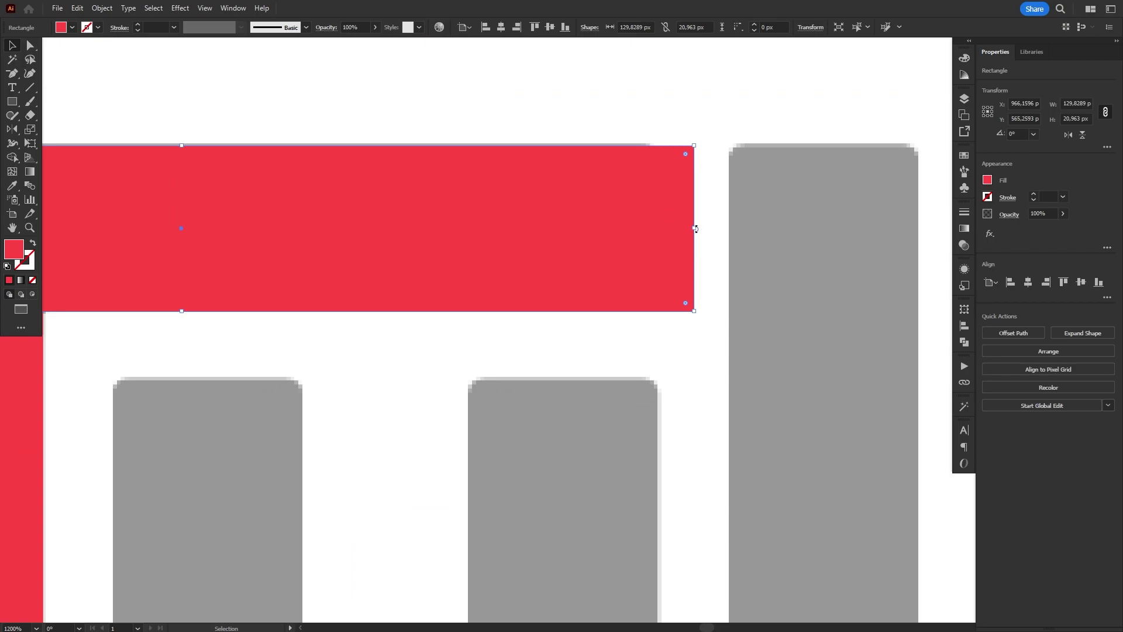
drag(693, 228, 660, 226)
click(696, 356)
scroll(696, 355, down, 4)
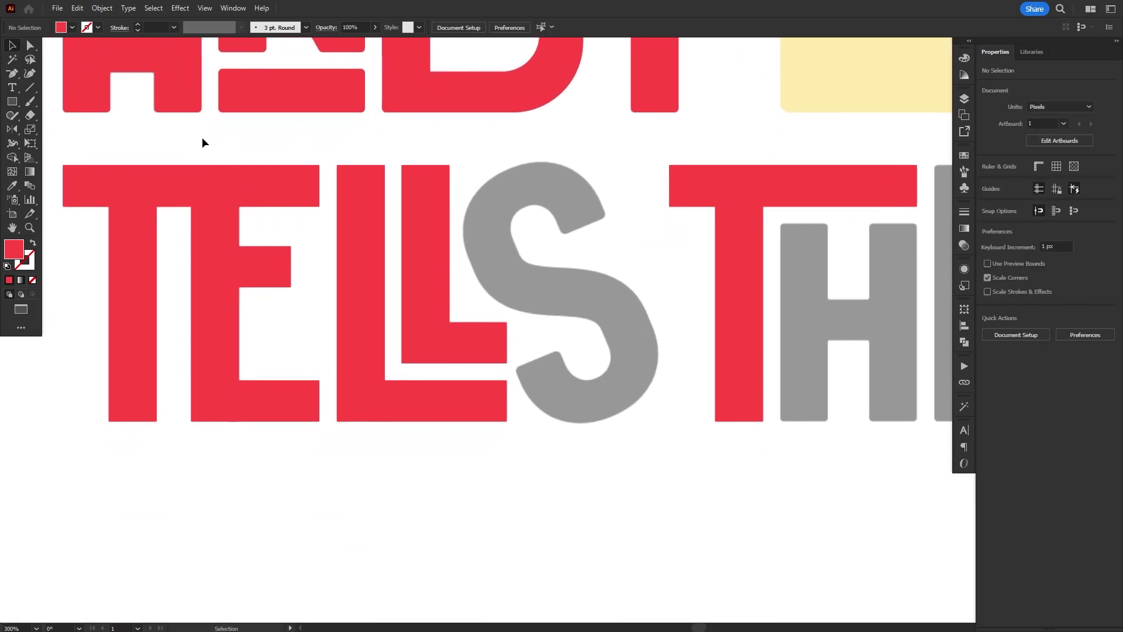
Merge the overlapping pieces of the TE ligature and of each L into single shapes with Shape Builder.
drag(100, 145, 857, 459)
key(shift+m)
mouse_move(126, 256)
mouse_down()
mouse_move(255, 263)
mouse_move(271, 391)
mouse_up()
mouse_move(360, 281)
mouse_down()
mouse_move(413, 406)
mouse_move(445, 402)
mouse_up()
drag(418, 286, 475, 349)
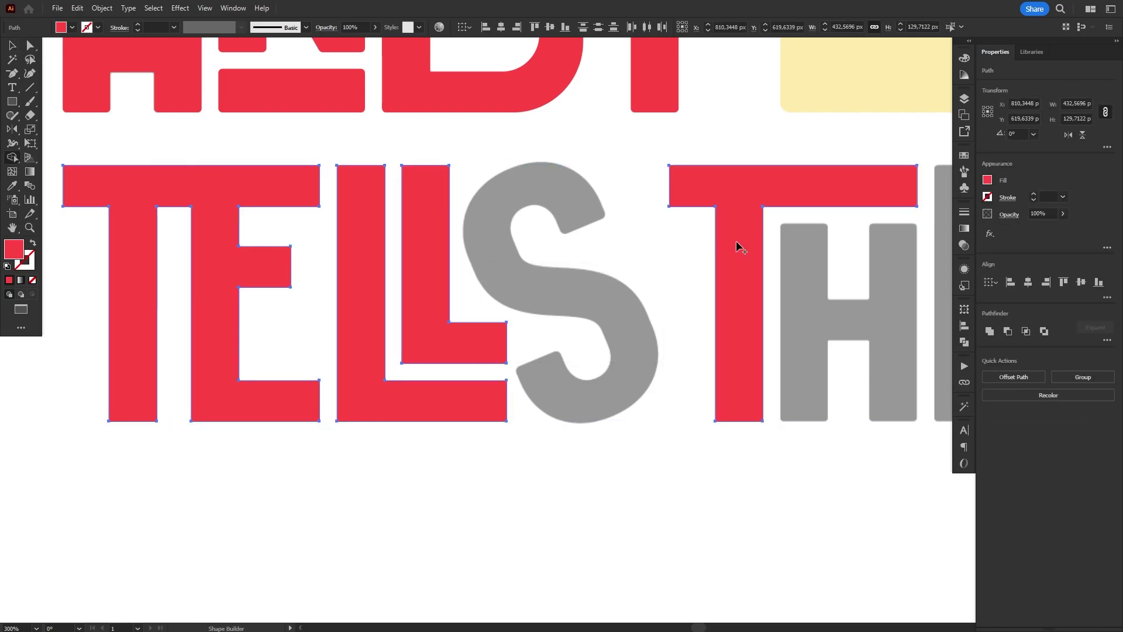
Select the outer corner points of the TE and both L shapes and set their corner radius to 2 px.
key(a)
scroll(175, 281, down, 2)
drag(153, 429, 436, 404)
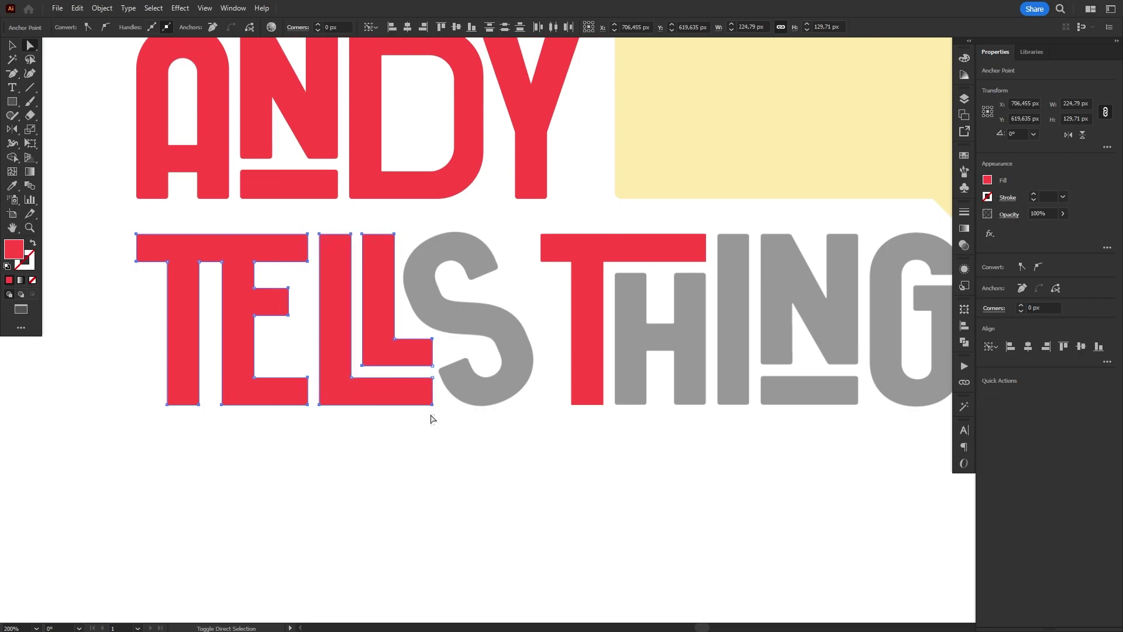
click(317, 25)
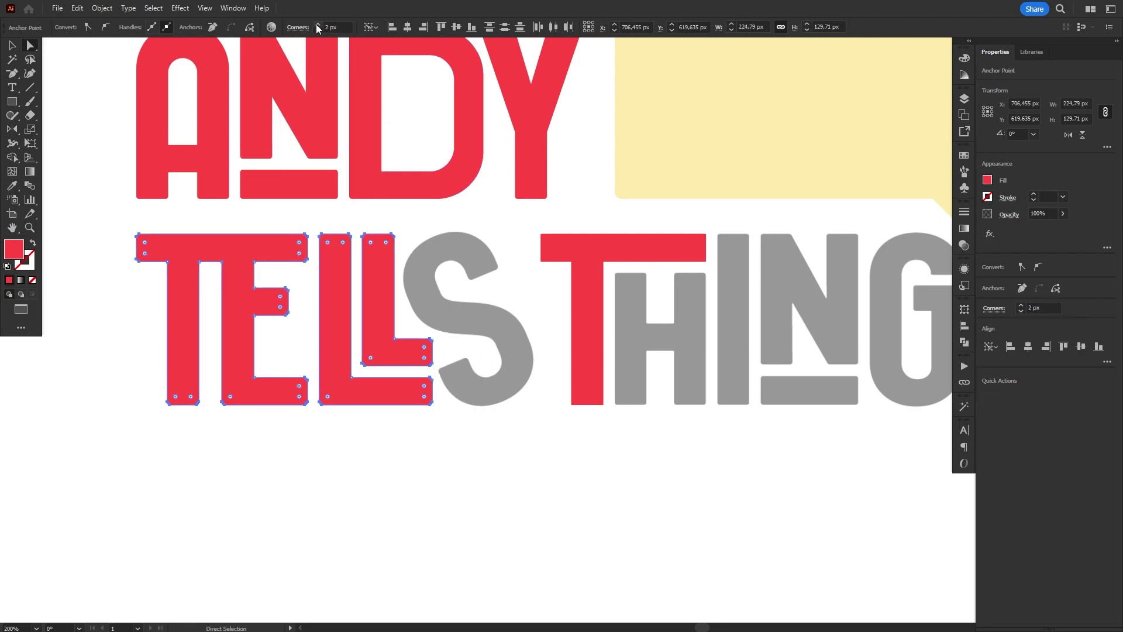
Unlock the linked reference image and place a duplicate of it on the empty canvas outside the artboard.
click(367, 457)
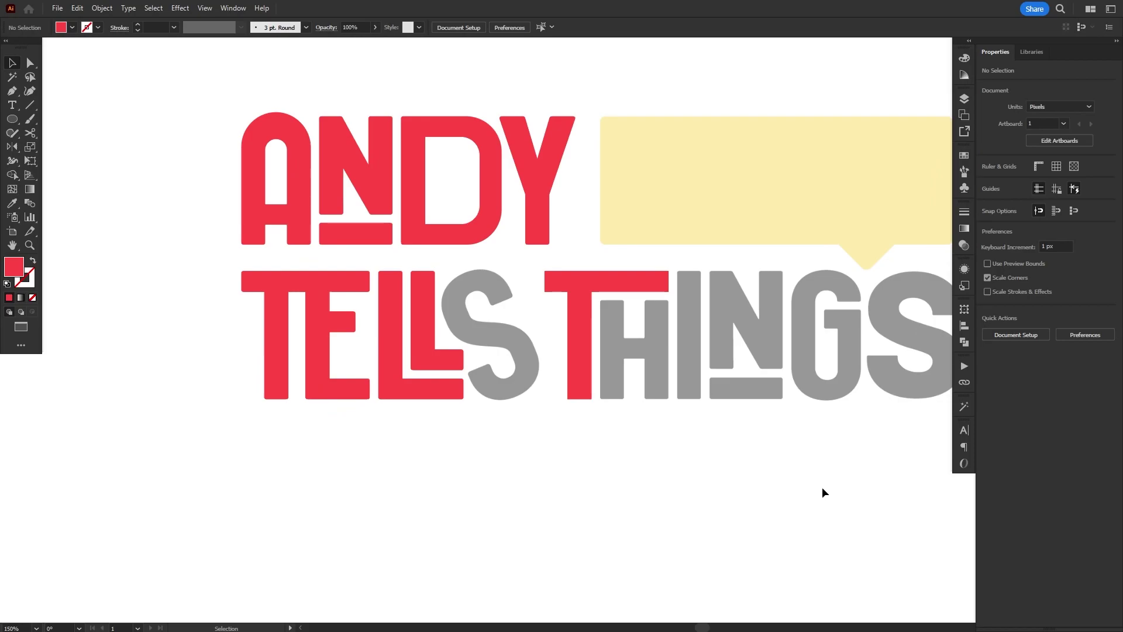
click(964, 99)
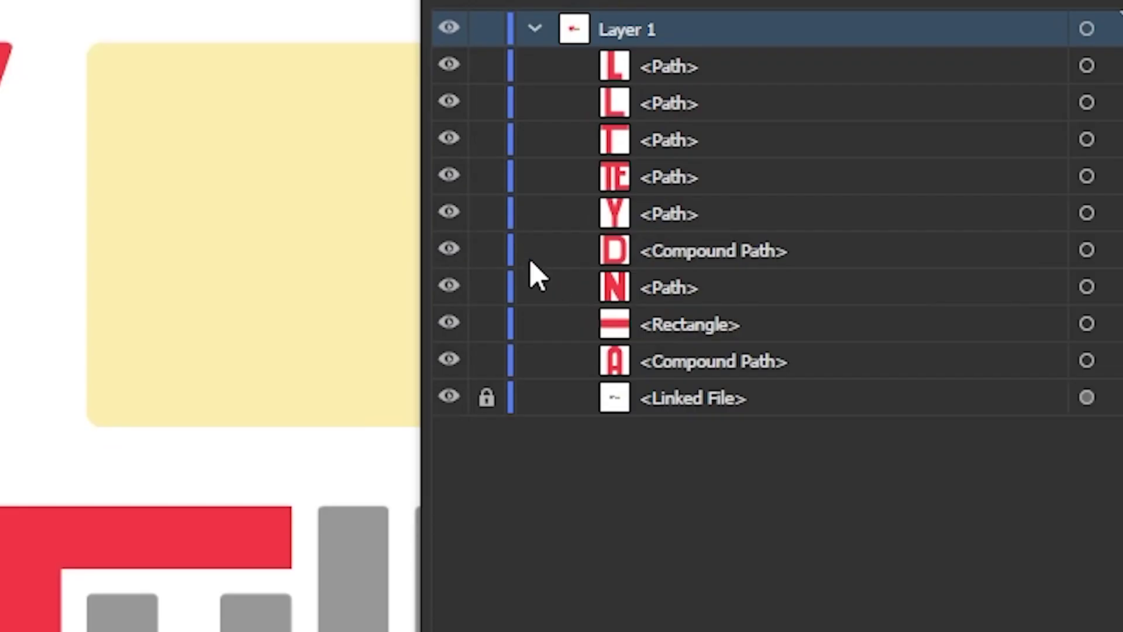
click(489, 402)
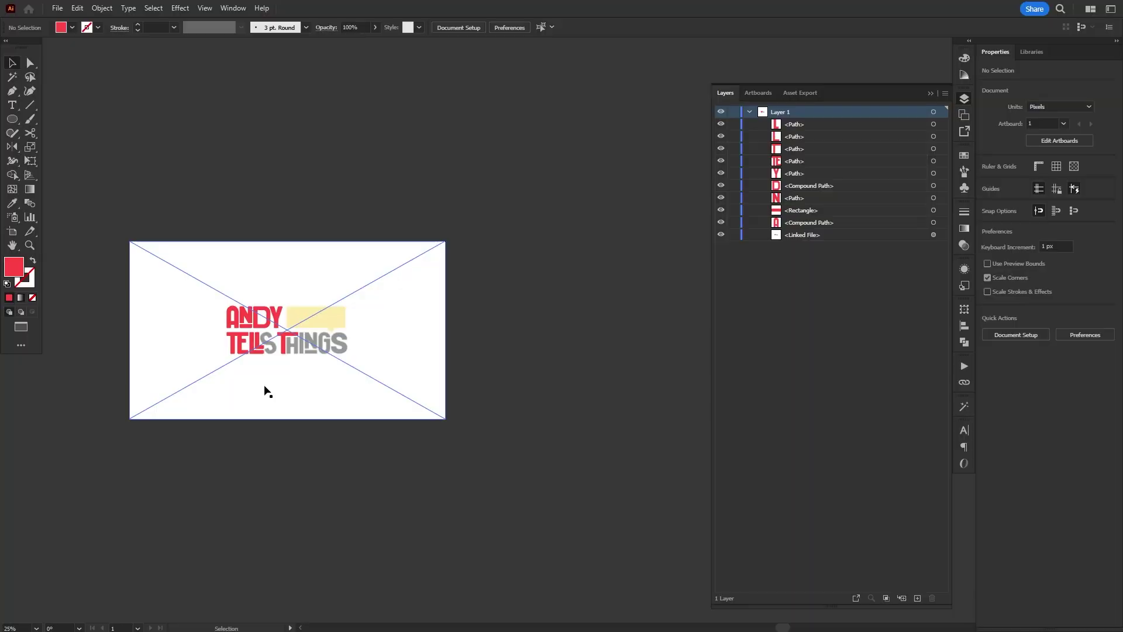
drag(263, 389, 524, 196)
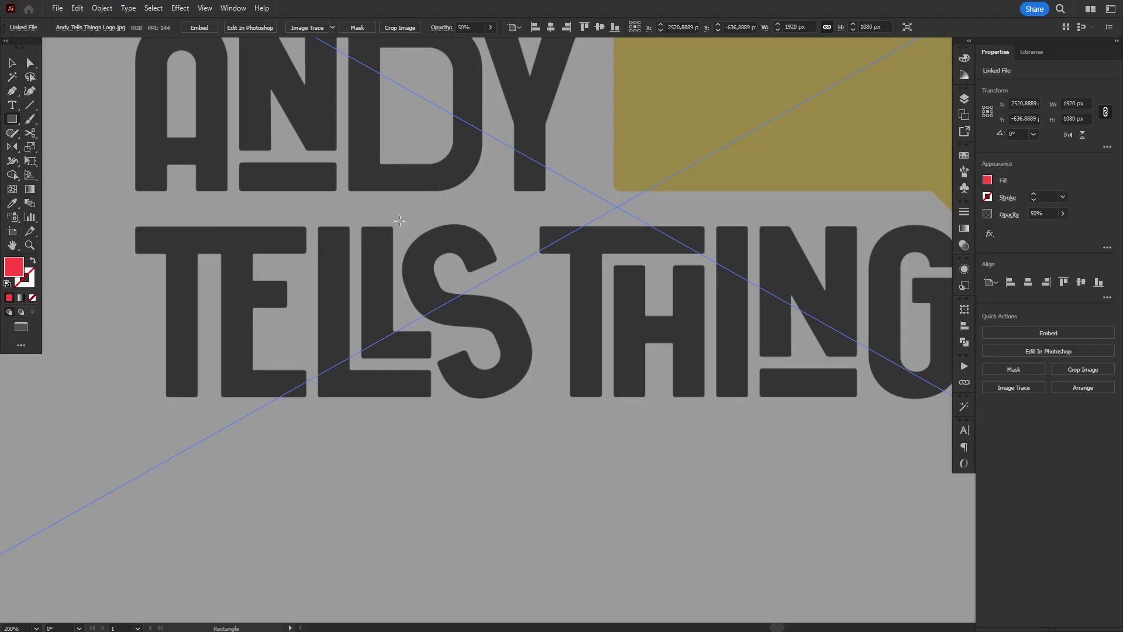
Draw a rectangle about 83 × 140 px over the S of TELLS on the reference copy, with its opacity set to 33%.
mouse_move(400, 221)
mouse_down()
mouse_move(519, 376)
mouse_move(504, 416)
mouse_move(509, 405)
mouse_up()
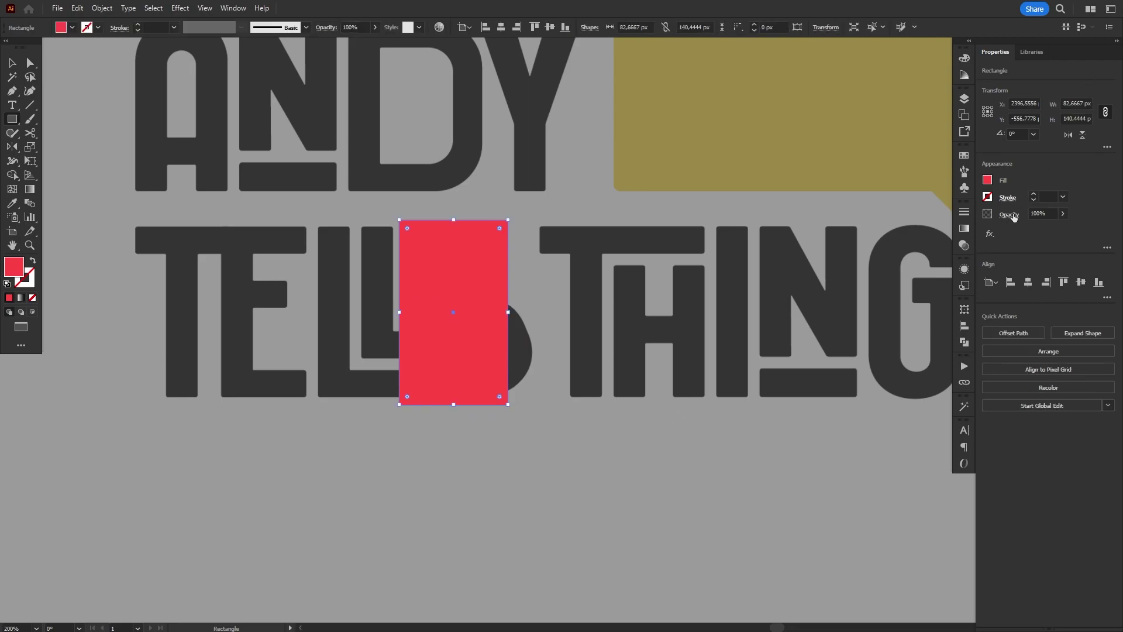
click(1033, 229)
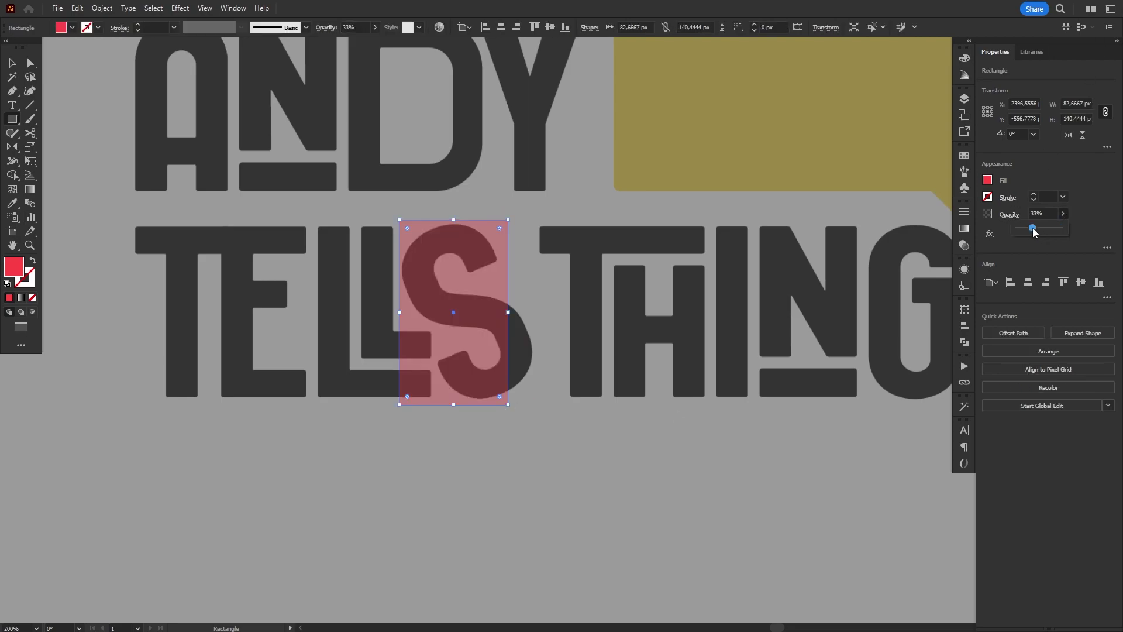
key(v)
drag(475, 287, 503, 284)
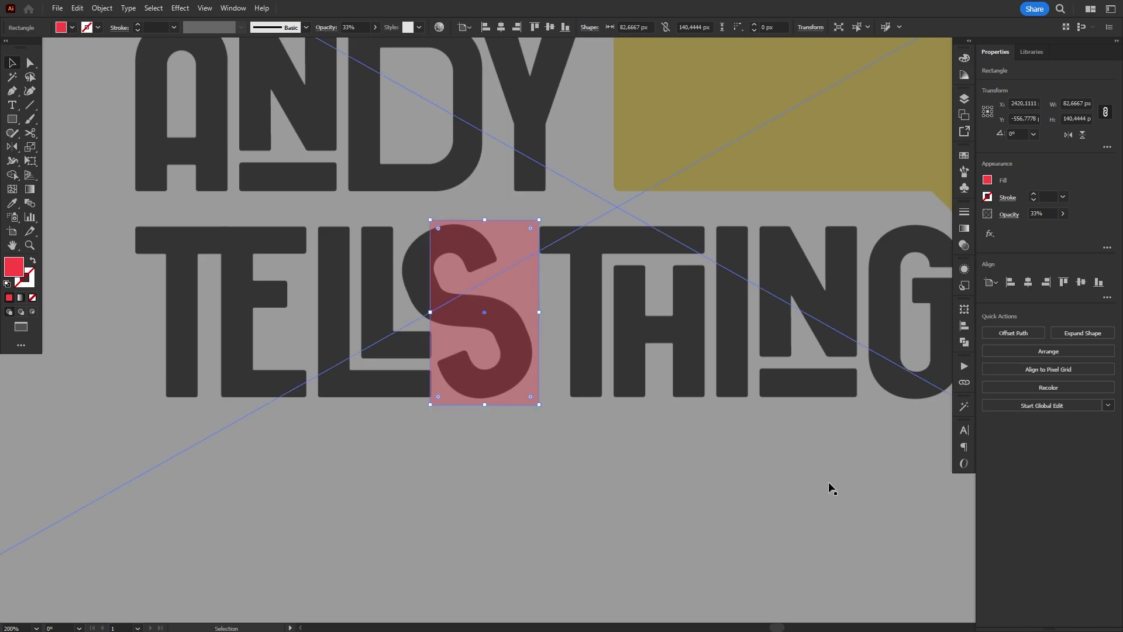
Rotate the reference copy clockwise to about 337.4° so the S stands upright, and position that S inside the translucent rectangle.
click(703, 312)
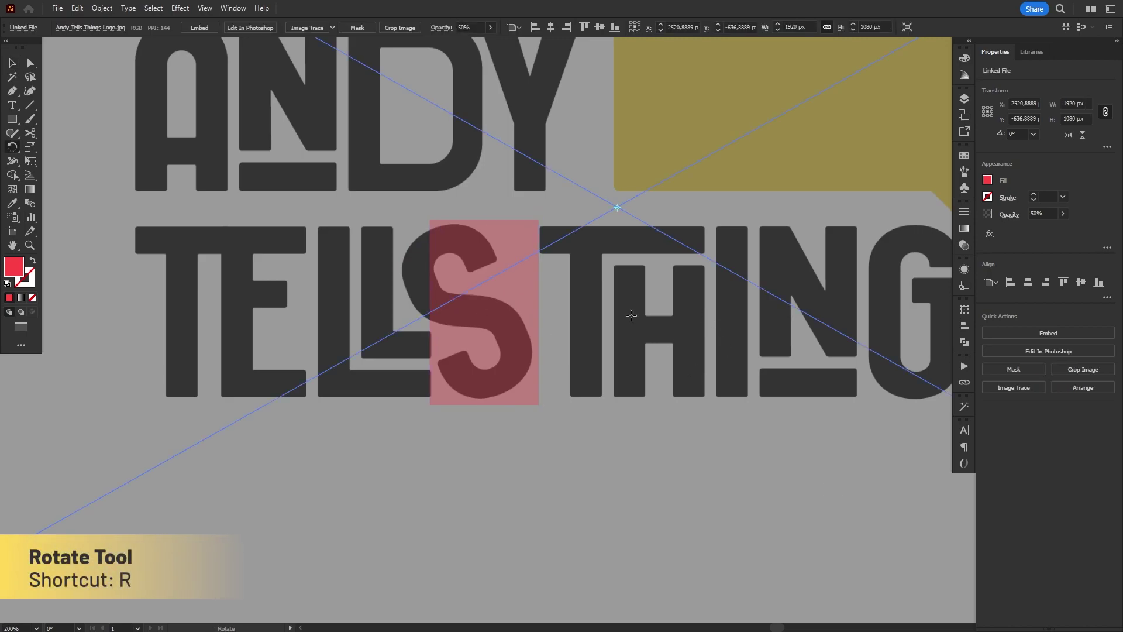
drag(311, 455, 151, 355)
key(v)
drag(589, 297, 628, 351)
scroll(346, 266, down, 1)
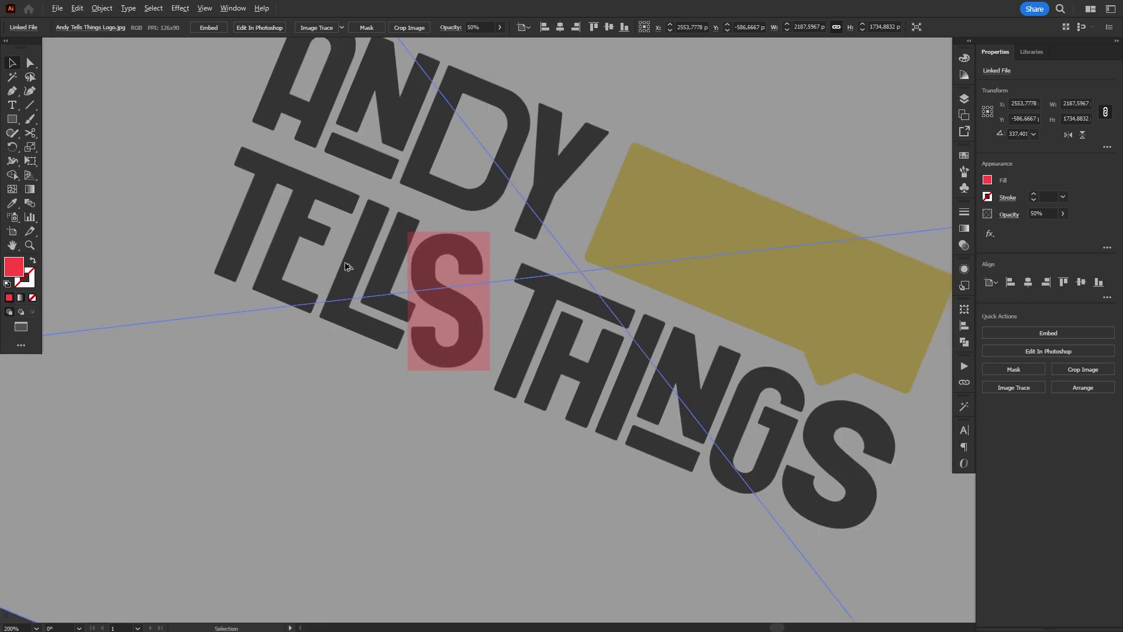
Make a clipping mask from the rectangle and the rotated reference copy to isolate the upright S.
scroll(345, 266, down, 4)
click(245, 380)
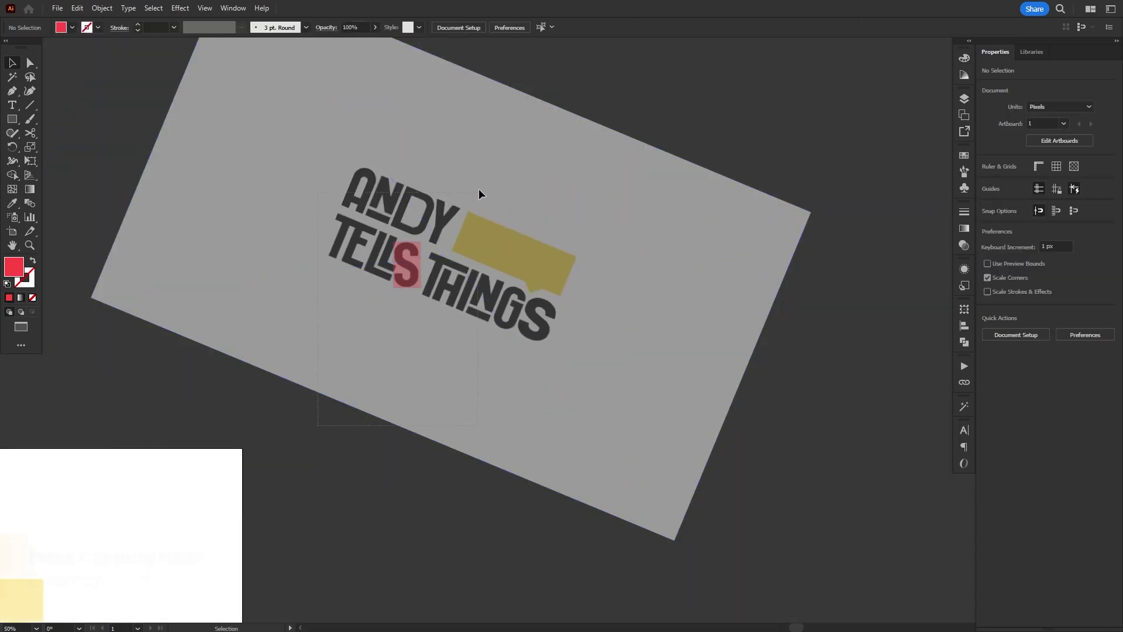
key(ctrl+a)
key(ctrl+7)
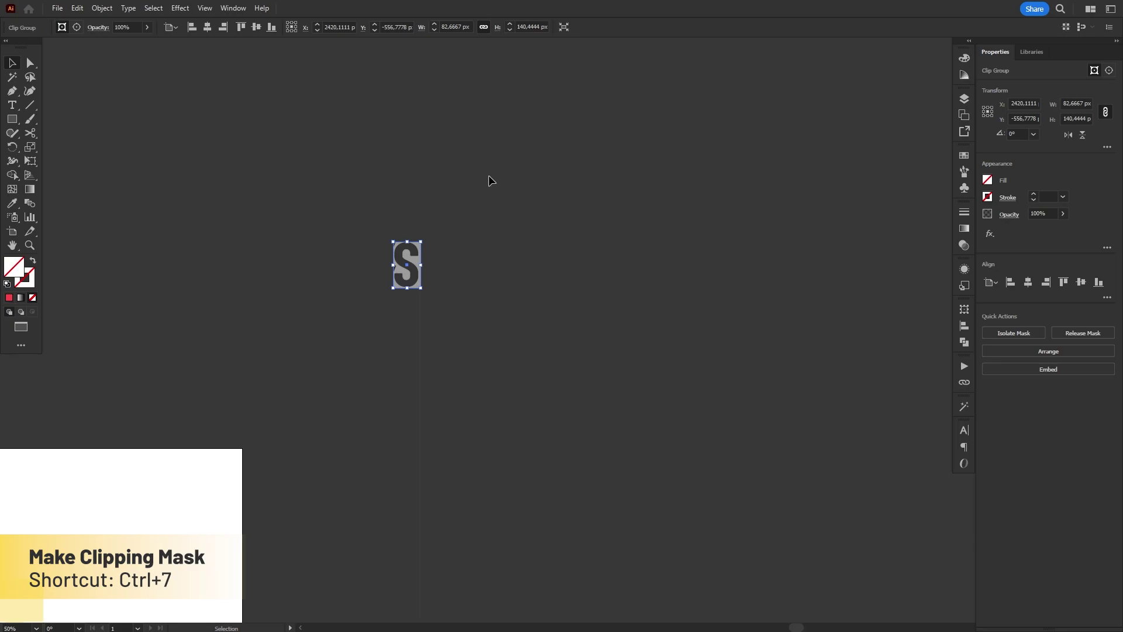
click(436, 296)
scroll(401, 251, up, 3)
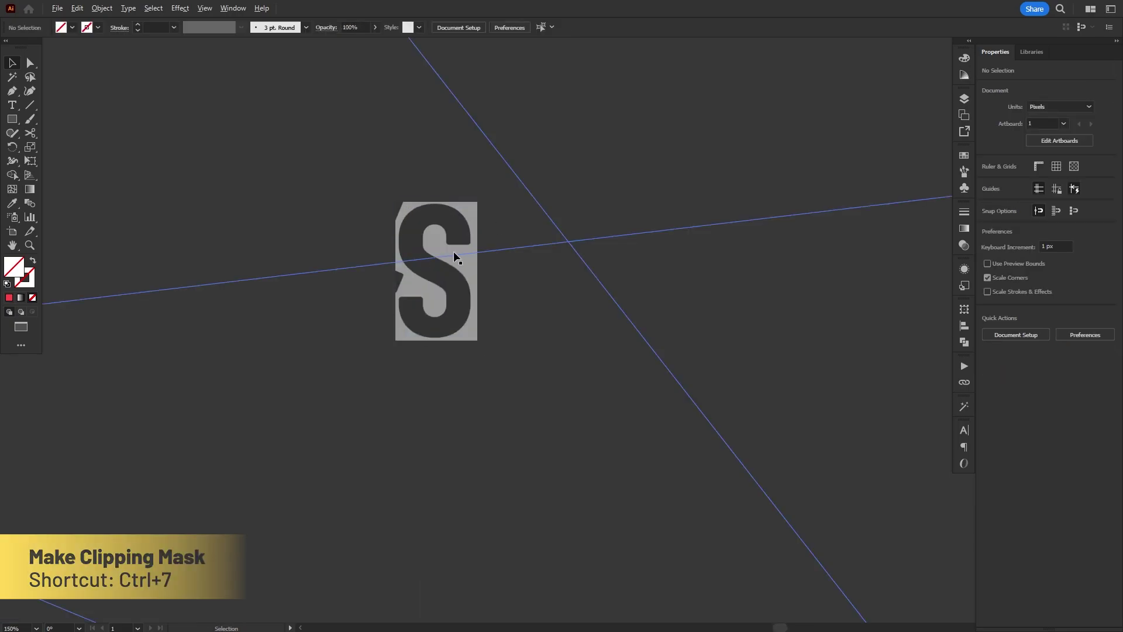
drag(596, 321, 660, 329)
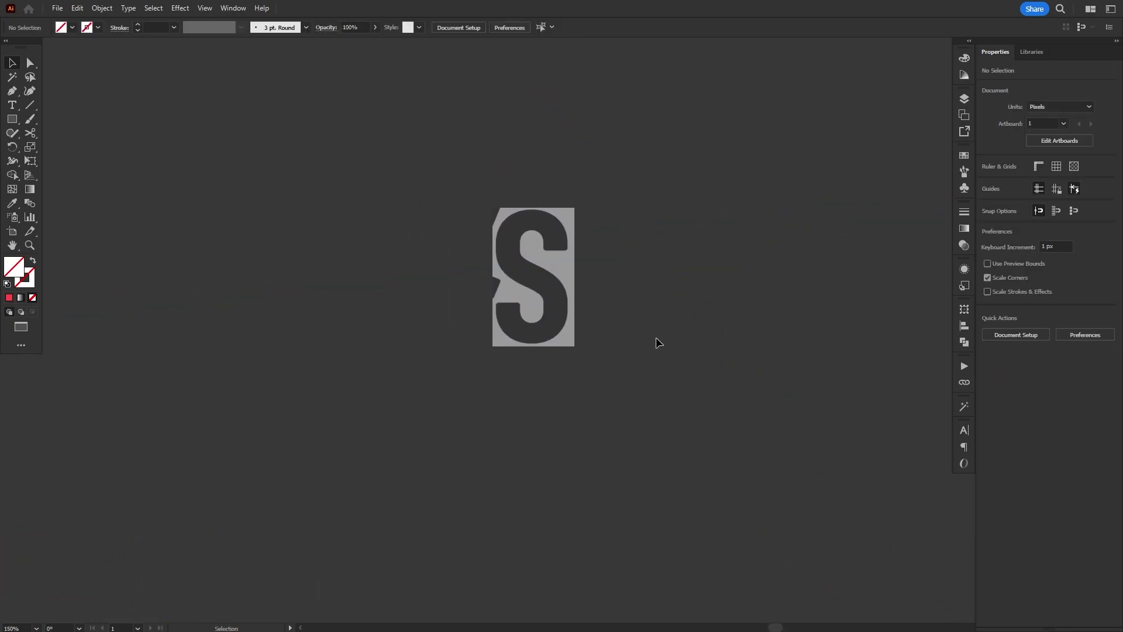
Move the masked S onto the artboard below THINGS and lock its clip group.
scroll(745, 256, down, 3)
drag(695, 240, 505, 390)
scroll(515, 394, up, 4)
click(964, 98)
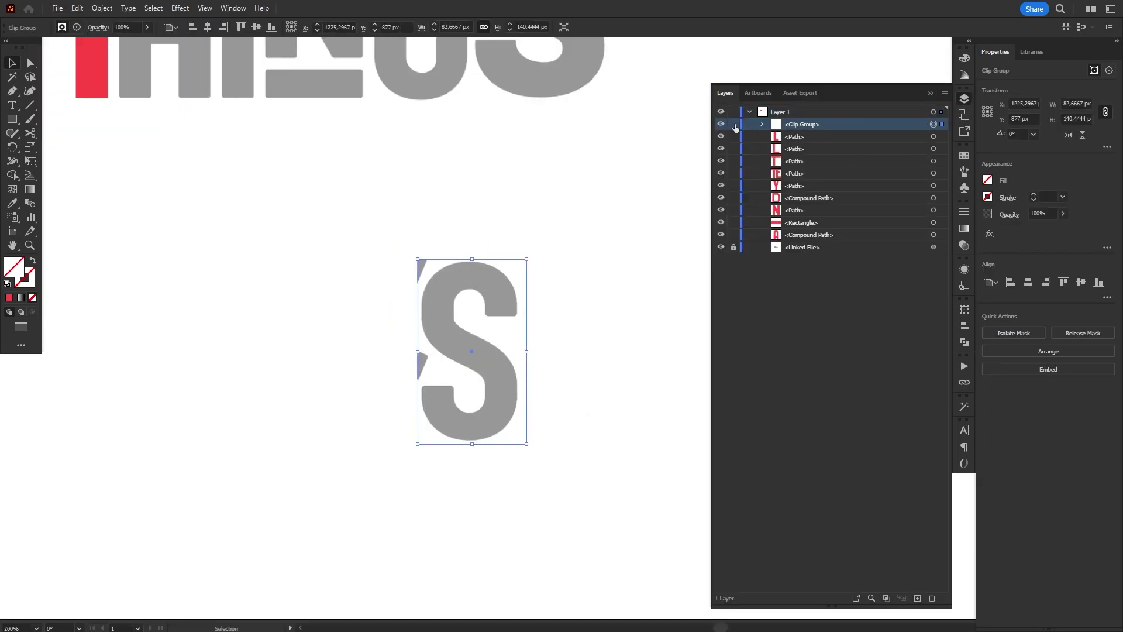
key(ctrl+shift+a)
click(964, 99)
Draw a rectangle about 24.4 × 9.2 px over the end of the S's upper terminal, fitted to the reference edges.
key(b)
scroll(474, 334, up, 3)
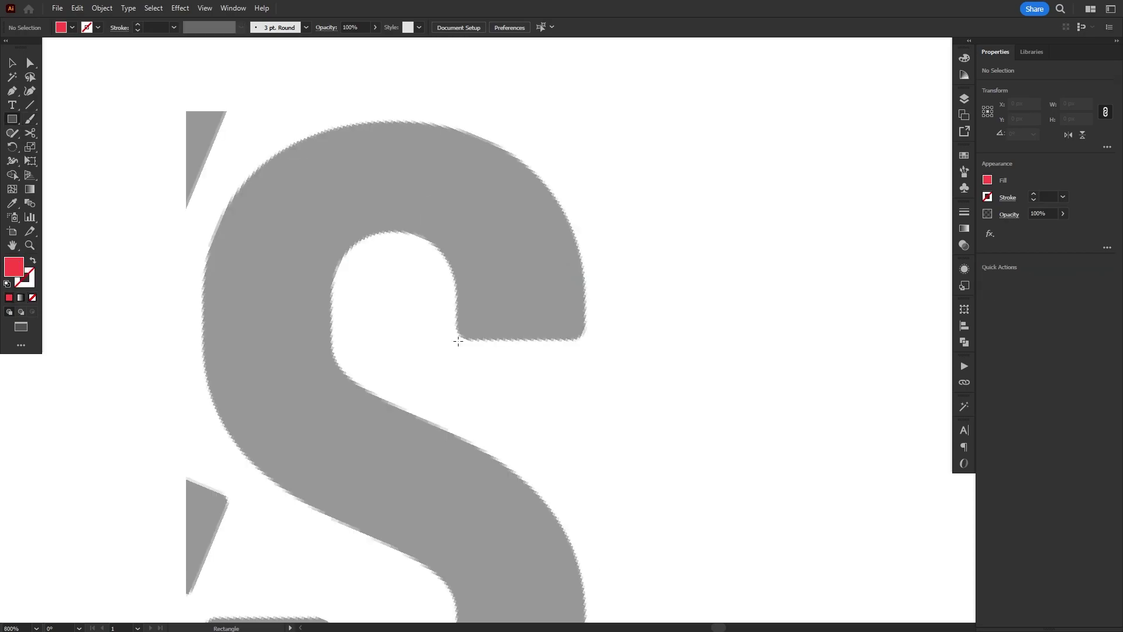
mouse_move(458, 341)
mouse_down()
mouse_move(582, 277)
mouse_move(584, 292)
mouse_up()
key(v)
scroll(464, 322, up, 3)
drag(446, 315, 441, 316)
drag(633, 388, 642, 385)
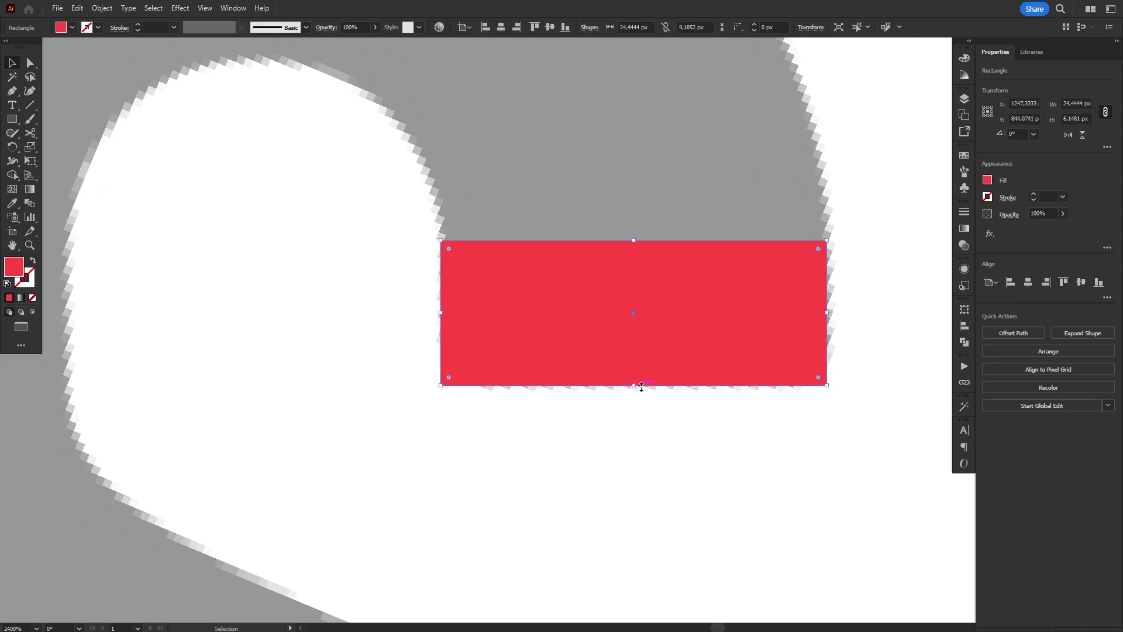
Duplicate the terminal rectangle straight across onto the opposite stroke of the S's upper bowl.
scroll(756, 339, down, 2)
drag(752, 338, 372, 342)
click(533, 393)
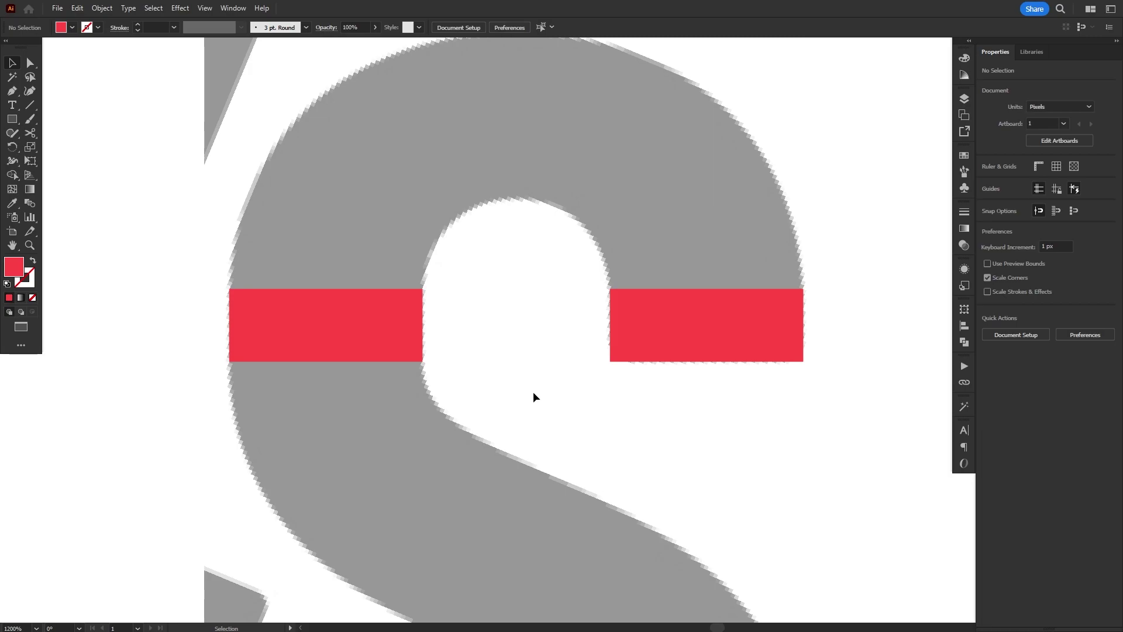
Draw an ellipse centred between the rectangles' upper edges and stretch it to fill the S's upper counter, about 23.8 × 23 px.
key(l)
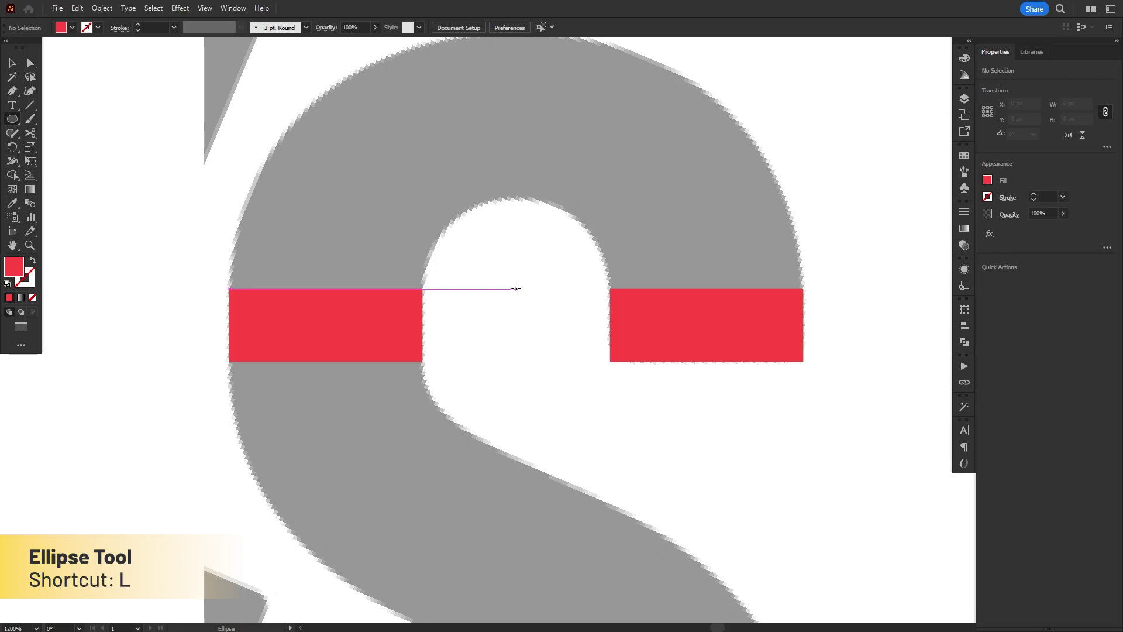
drag(515, 289, 544, 319)
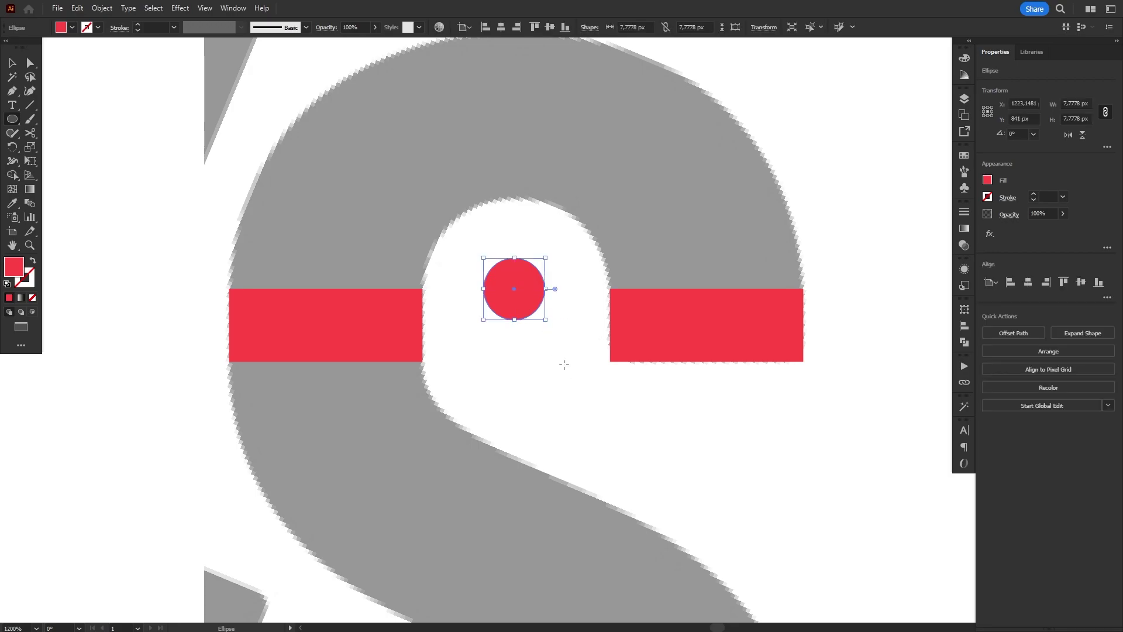
key(v)
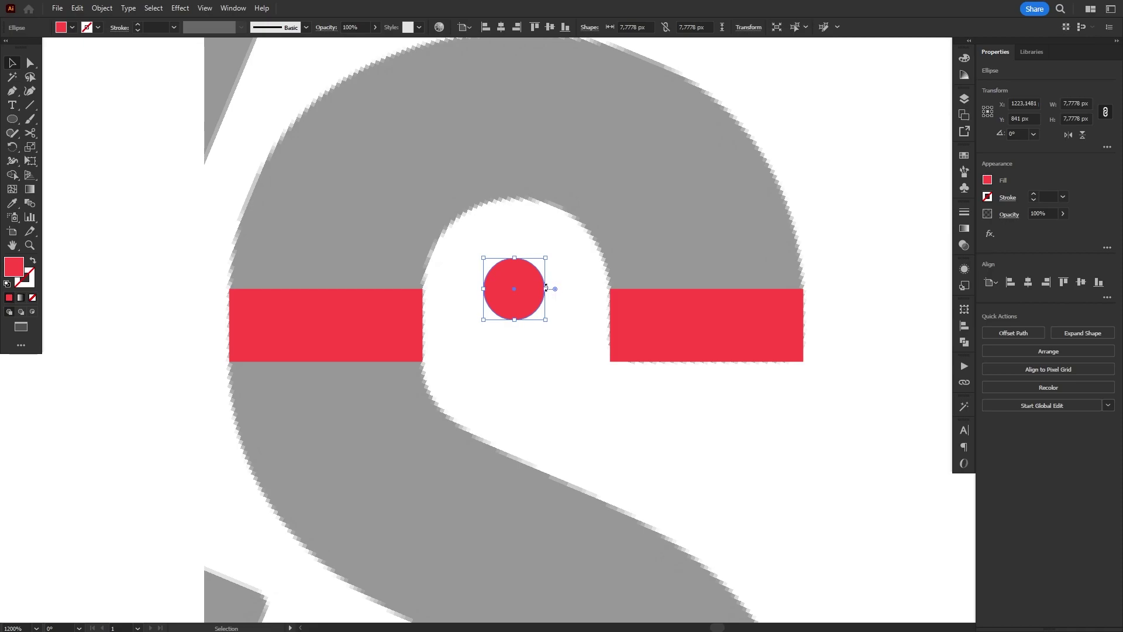
drag(545, 289, 610, 290)
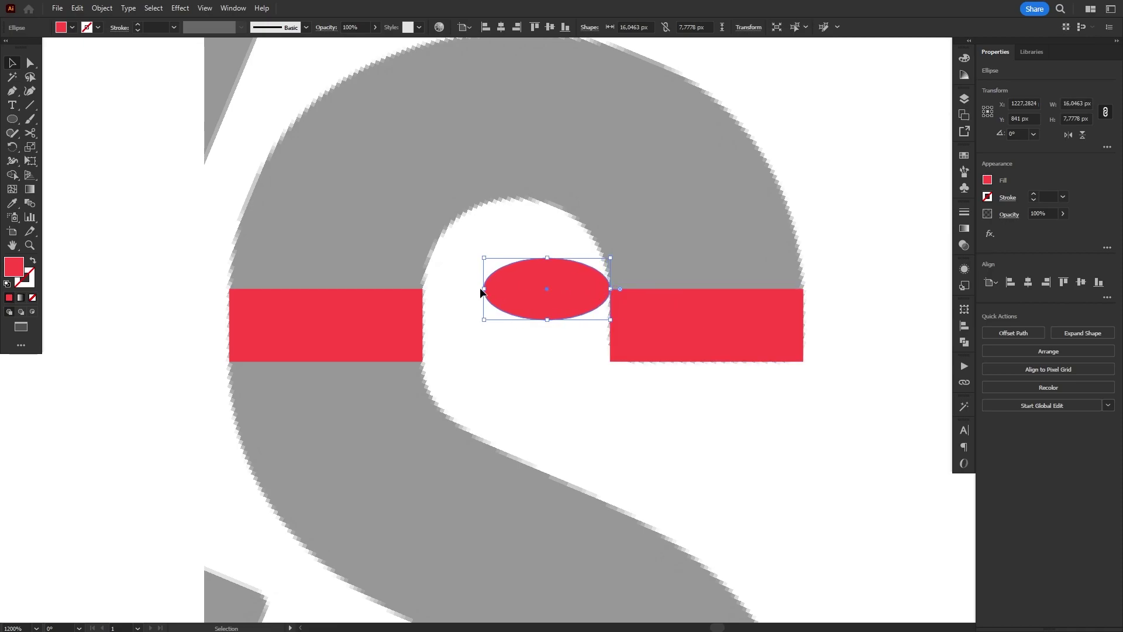
drag(485, 289, 422, 293)
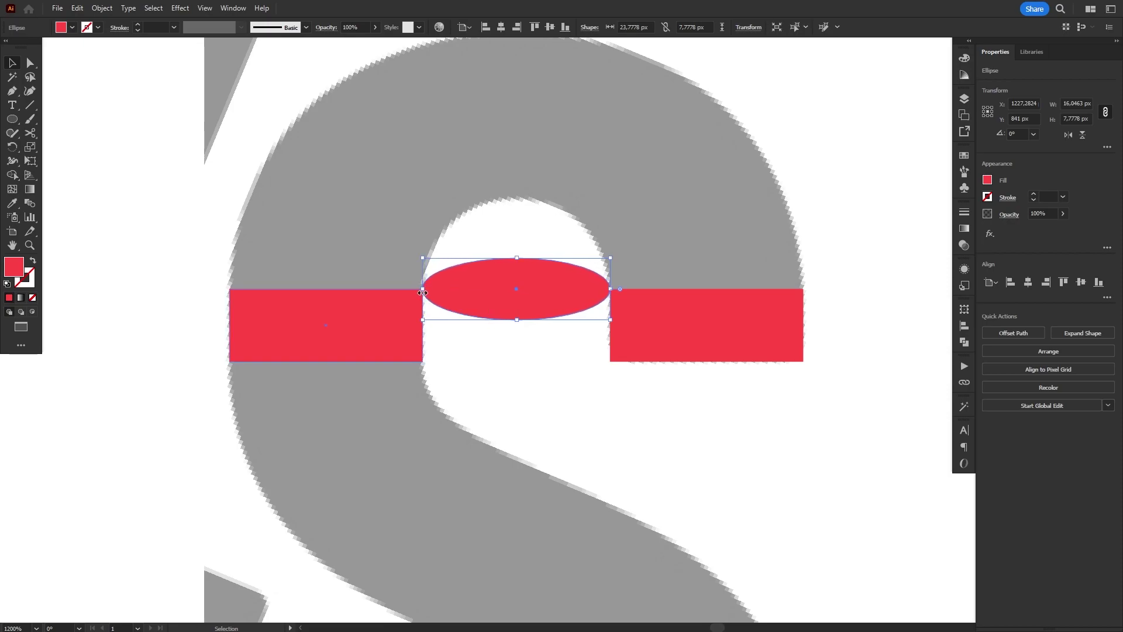
drag(516, 257, 511, 201)
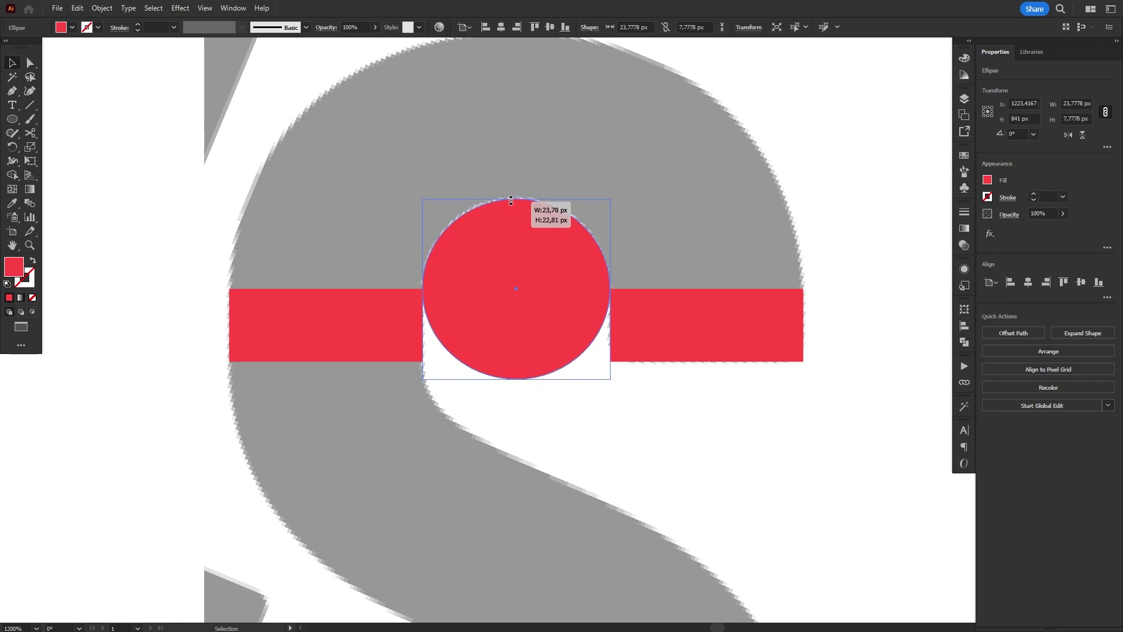
drag(511, 201, 508, 200)
Lengthen the handles of the ellipse's top anchor to follow the counter's curve and adjust its height to about 23.2 px.
key(a)
click(517, 199)
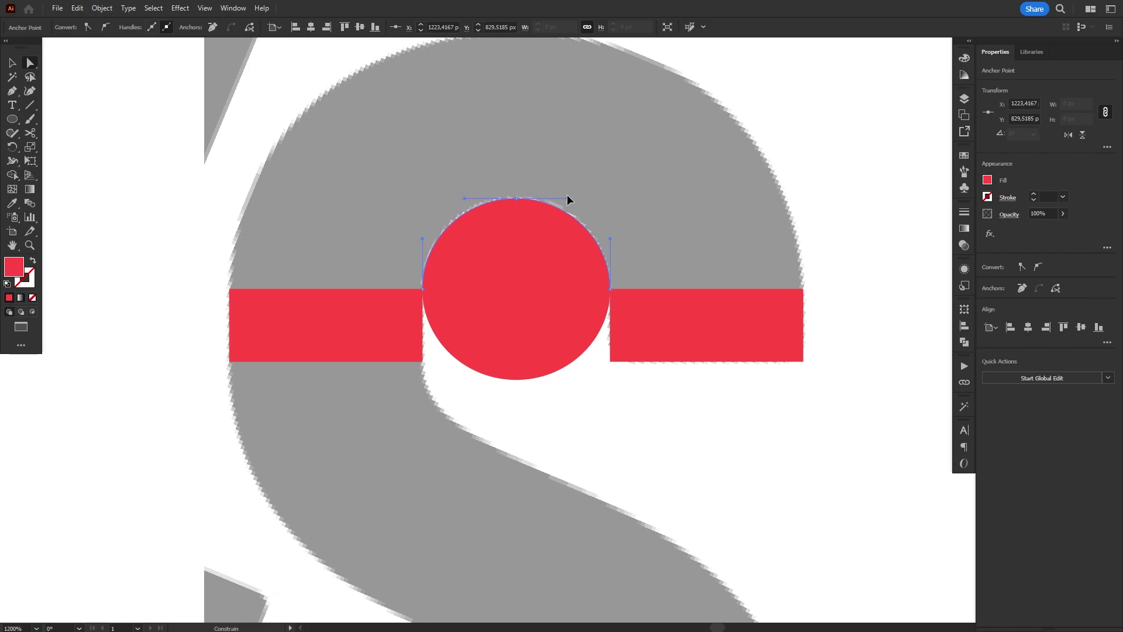
drag(512, 200, 459, 198)
scroll(544, 198, up, 3)
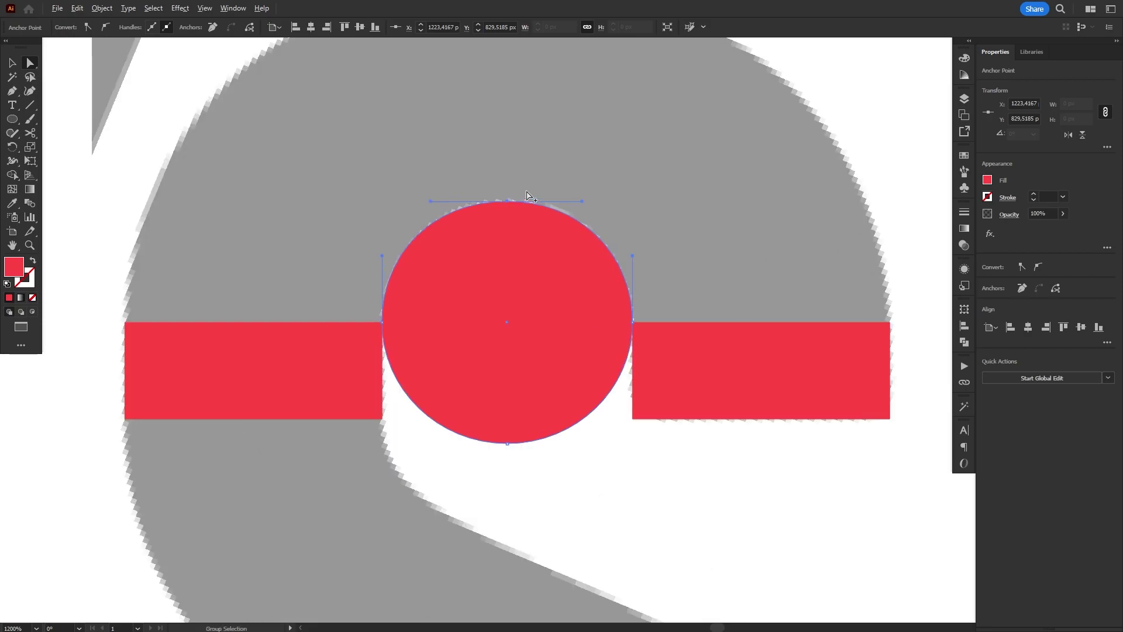
key(v)
drag(491, 196, 491, 197)
scroll(529, 153, down, 4)
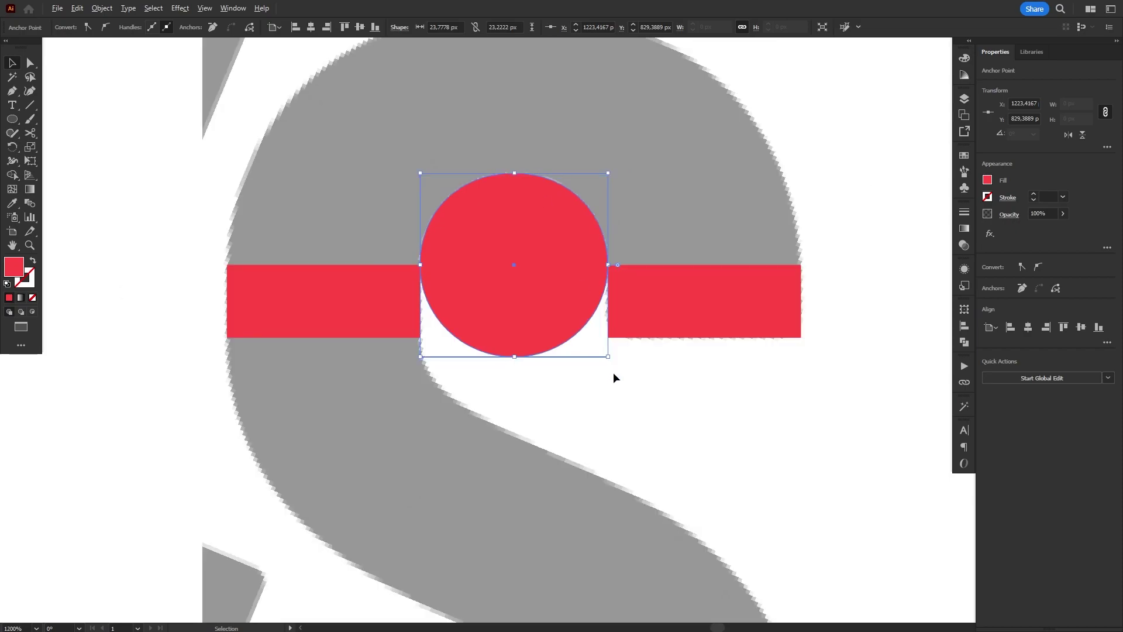
click(612, 376)
Paste a copy of the ellipse in back and enlarge it from its centre to match the S's outer top curve, about 72.7 px wide.
drag(657, 224, 637, 321)
click(529, 315)
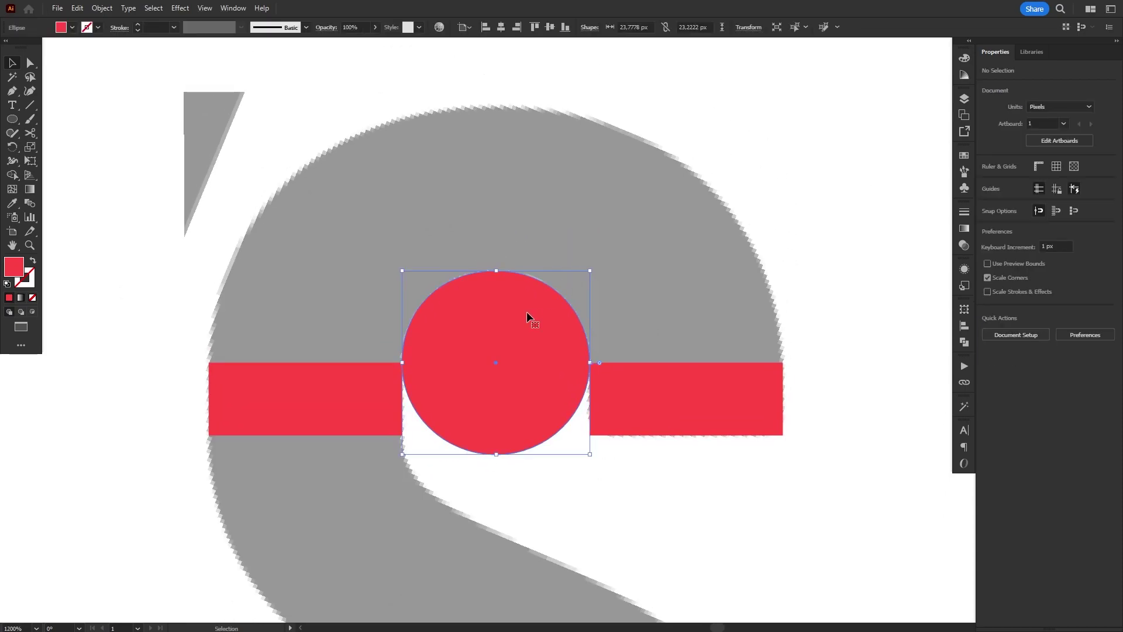
key(v)
key(a)
key(v)
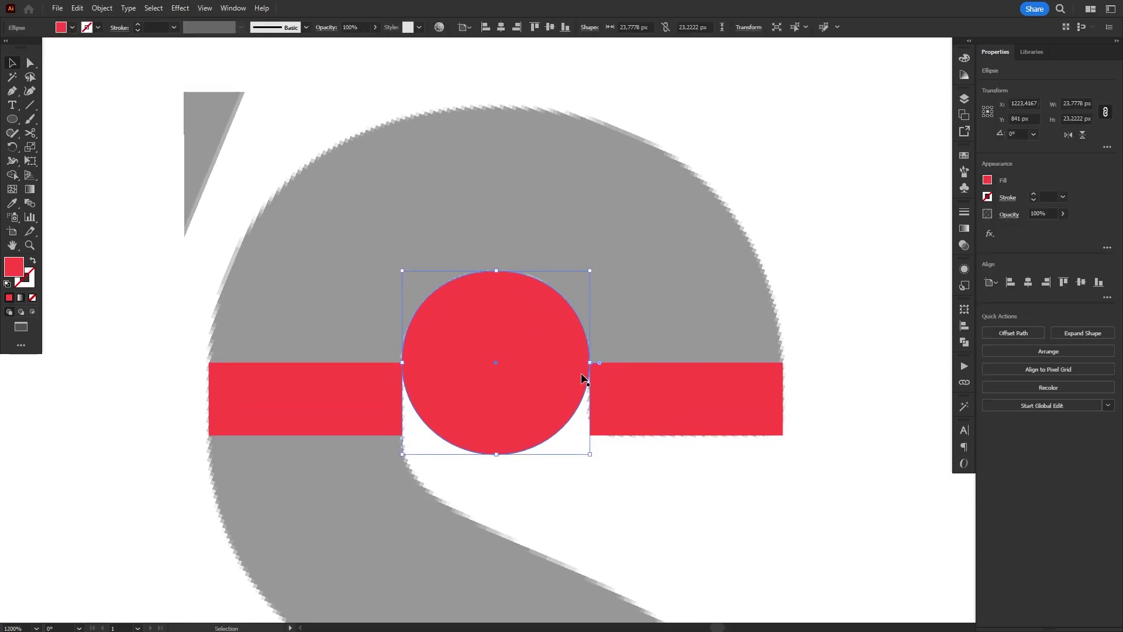
drag(591, 371, 783, 363)
drag(496, 270, 493, 108)
click(749, 131)
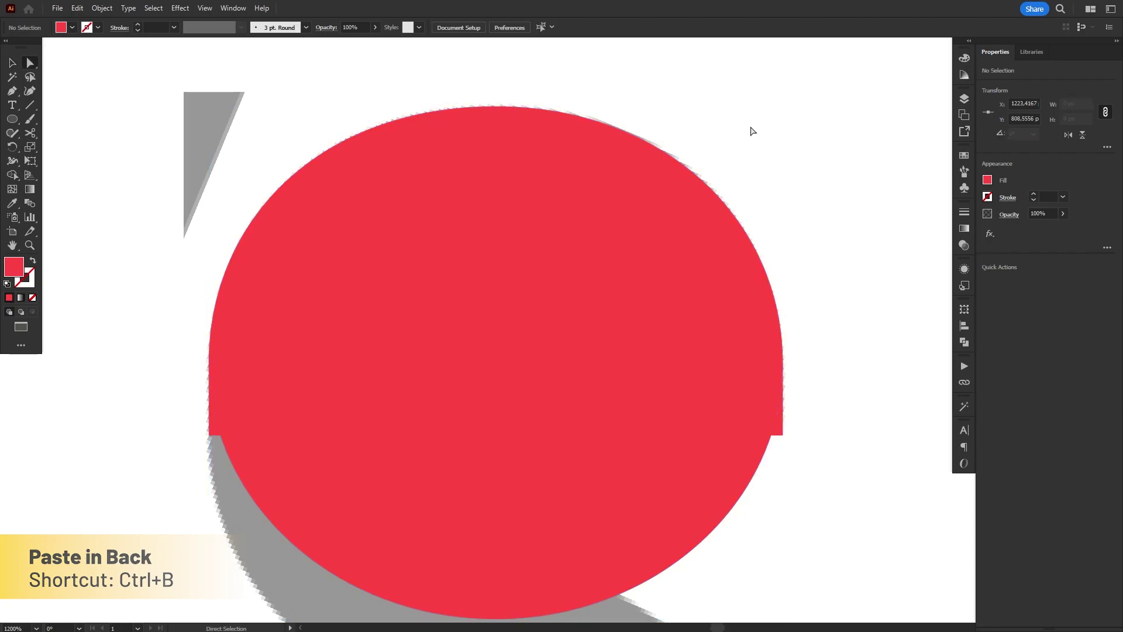
Delete the bottom anchor points of the large and small ellipses so only their upper halves remain.
scroll(612, 123, down, 2)
key(a)
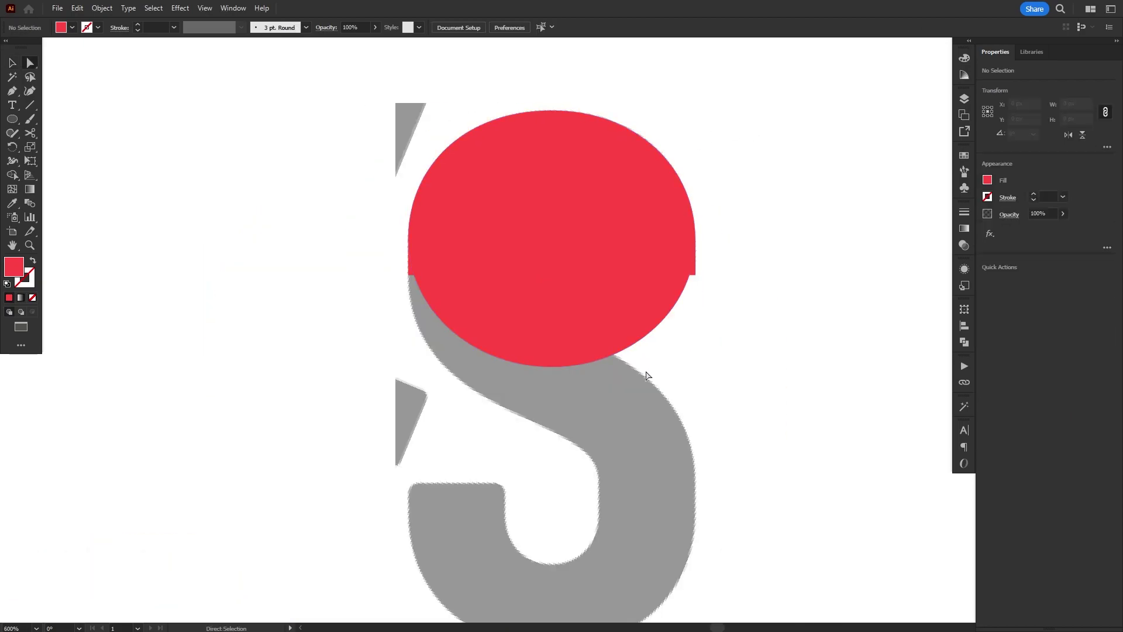
click(552, 367)
key(Delete)
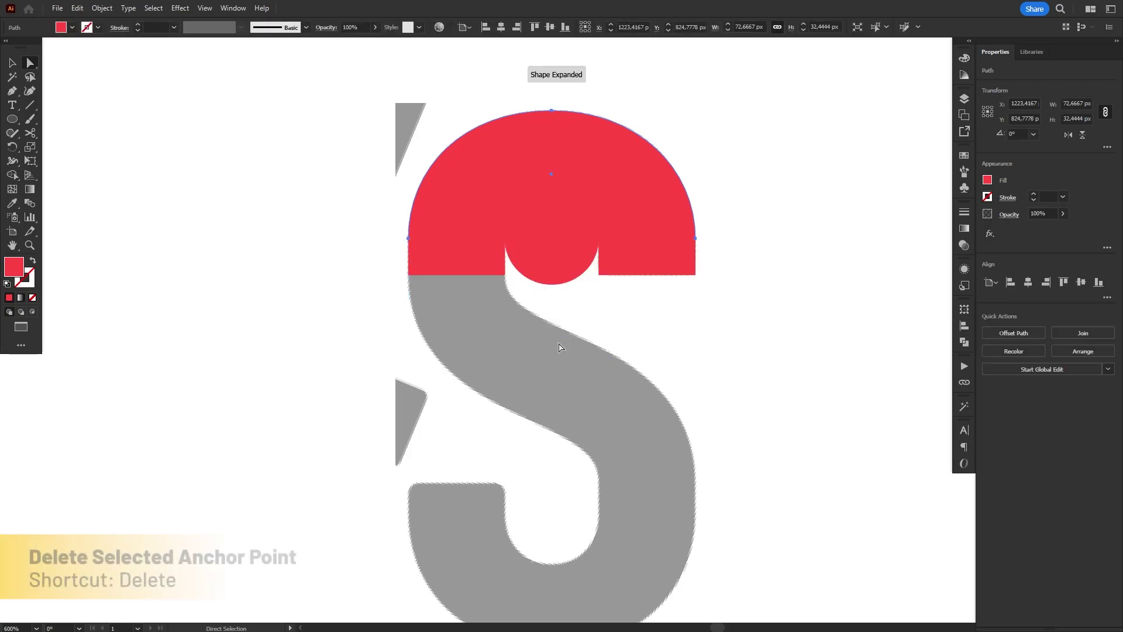
click(553, 285)
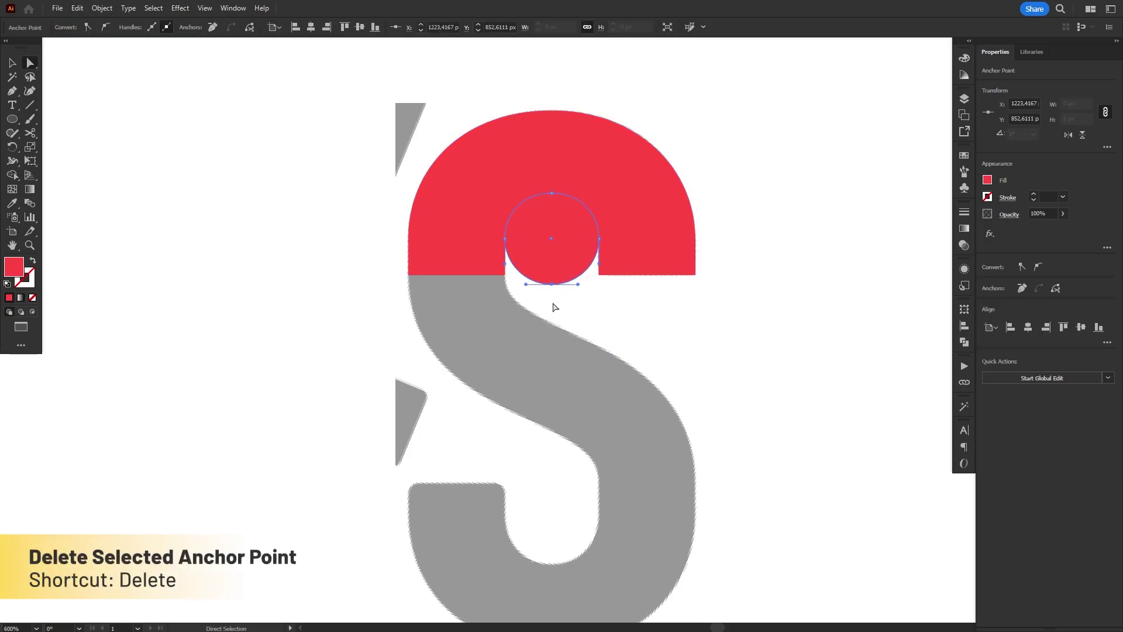
key(Delete)
key(v)
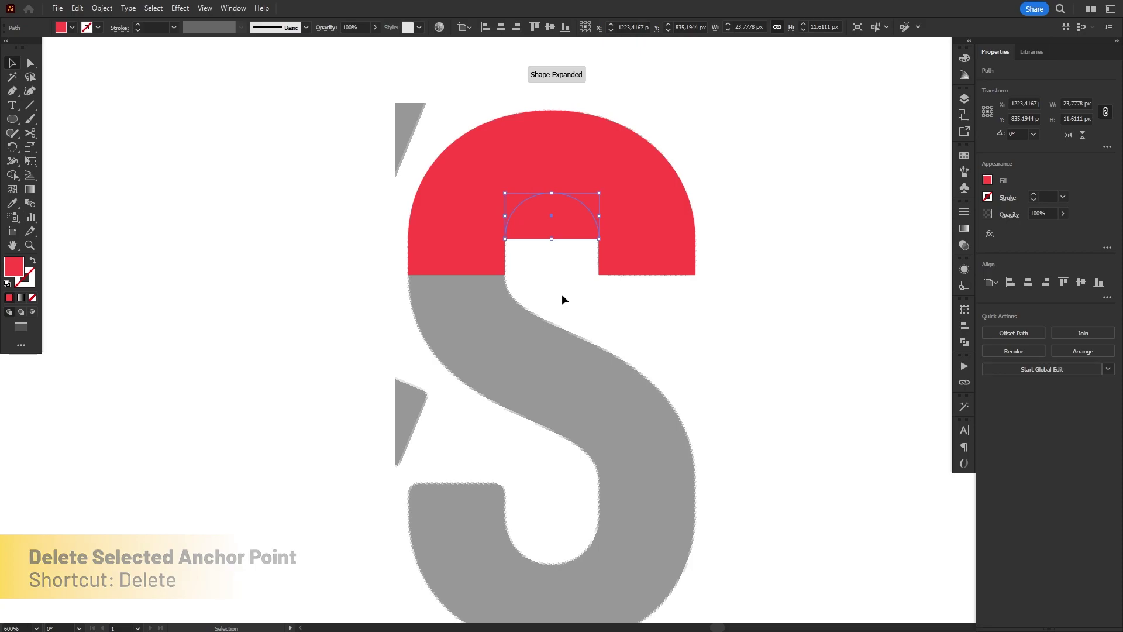
click(561, 293)
Select all pieces of the S's upper bowl and remove the inner half-ellipse with Shape Builder.
drag(729, 118, 412, 273)
key(shift+m)
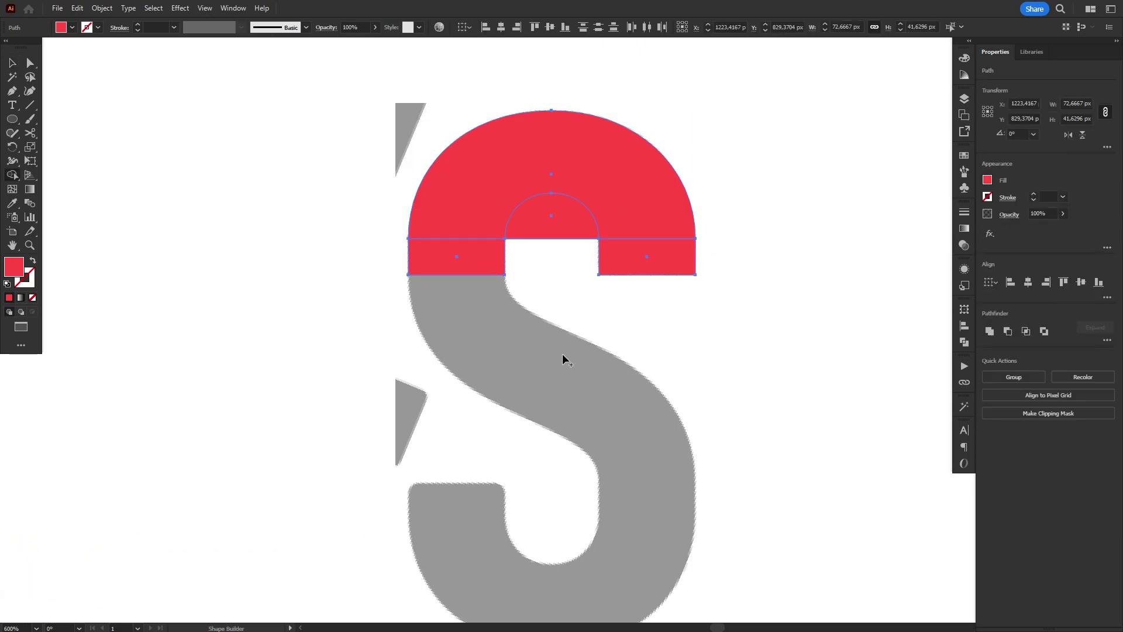
alt+click(559, 225)
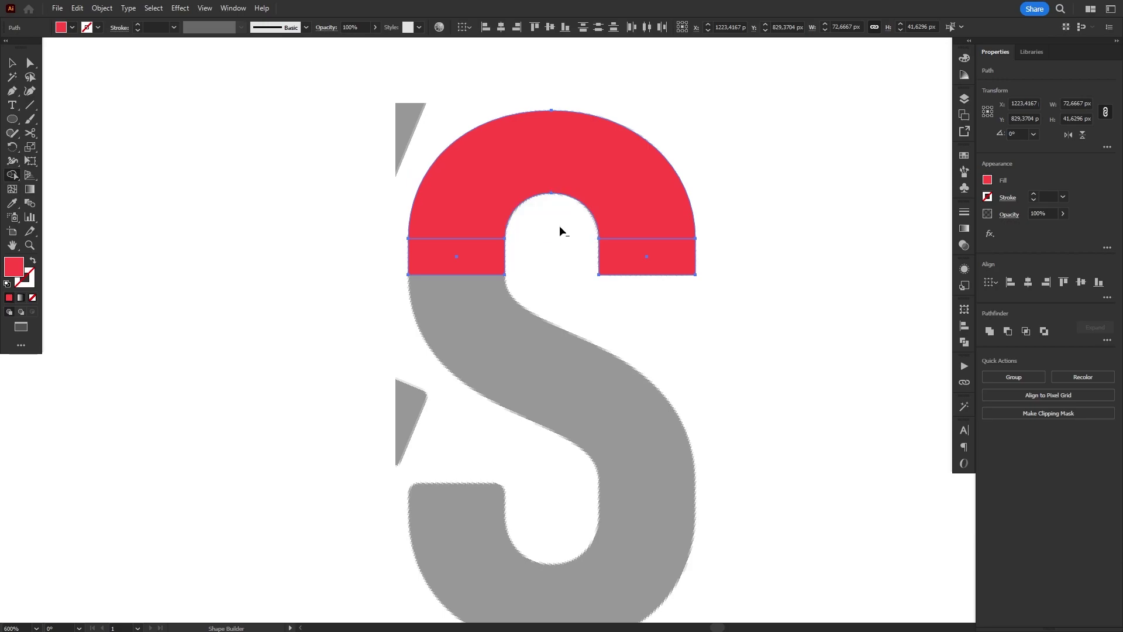
Merge the arch and both side rectangles of the S's upper bowl into one shape with Shape Builder.
mouse_move(455, 259)
mouse_down()
mouse_move(475, 212)
mouse_move(517, 176)
mouse_move(570, 169)
mouse_move(617, 200)
mouse_move(639, 251)
mouse_up()
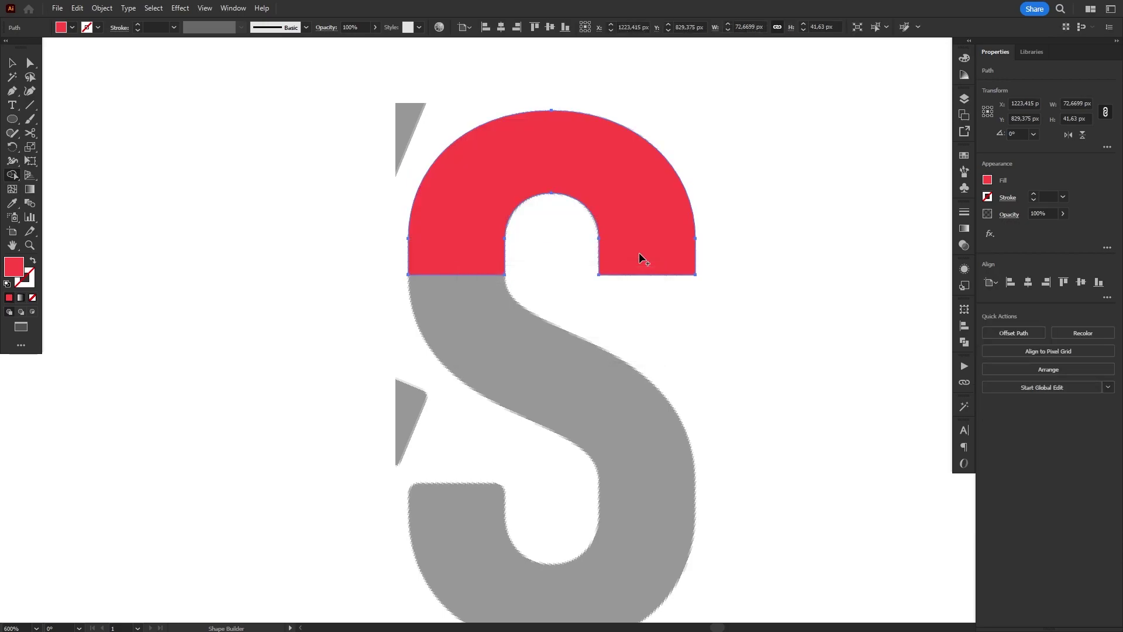
key(v)
click(745, 250)
Duplicate the upper bowl, rotate the copy 180°, and align it with the S's lower bowl on the reference.
drag(732, 358, 727, 253)
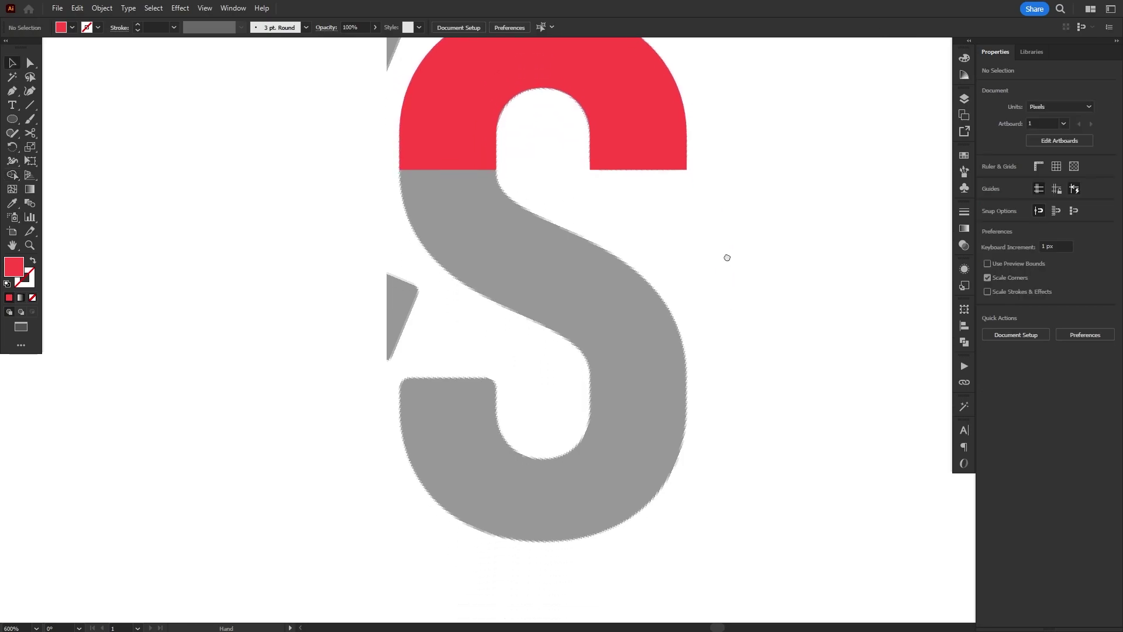
drag(642, 72, 659, 343)
key(r)
drag(675, 258, 489, 495)
key(v)
drag(618, 409, 598, 480)
click(723, 294)
Draw the S's diagonal spine as a closed Pen path with curved handles, joining the inner and outer corners of both bowls.
key(p)
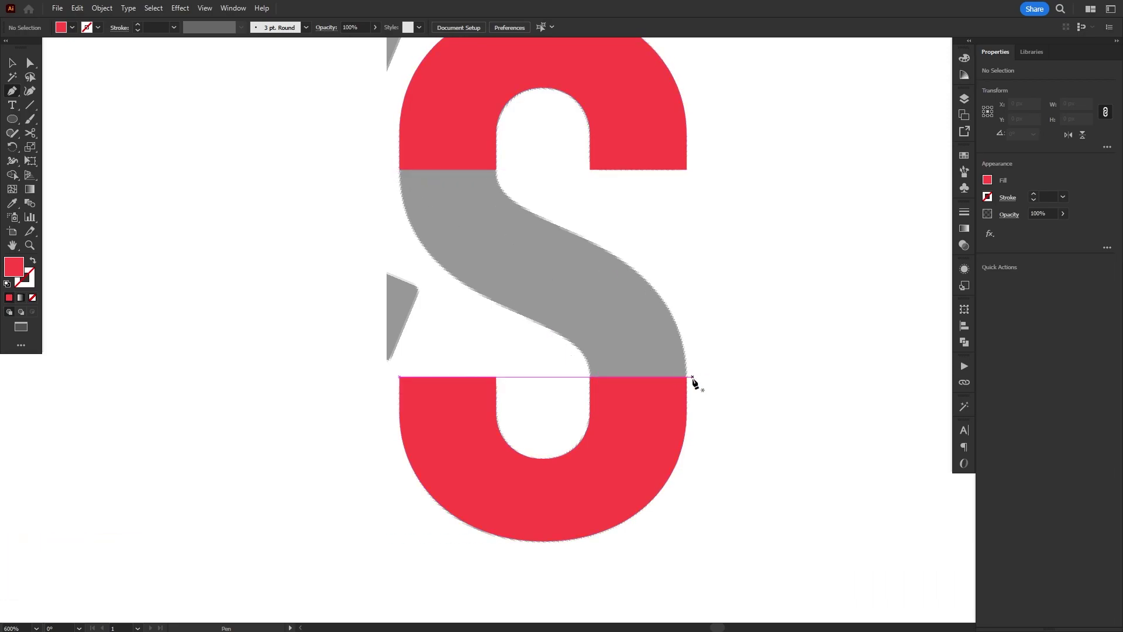
scroll(490, 149, up, 1)
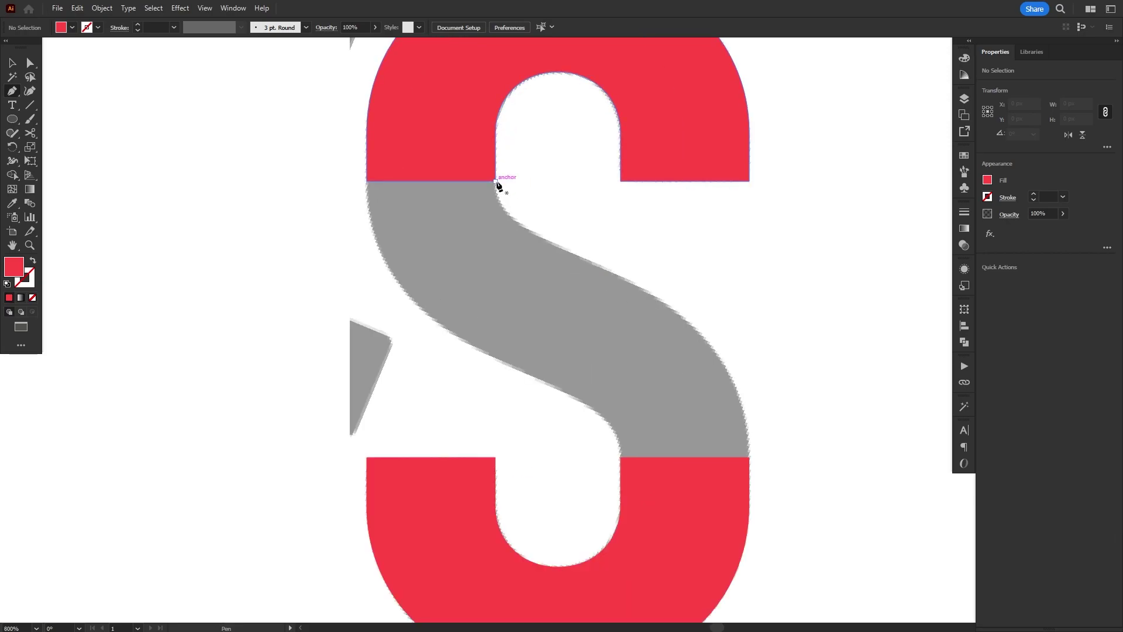
drag(496, 181, 495, 260)
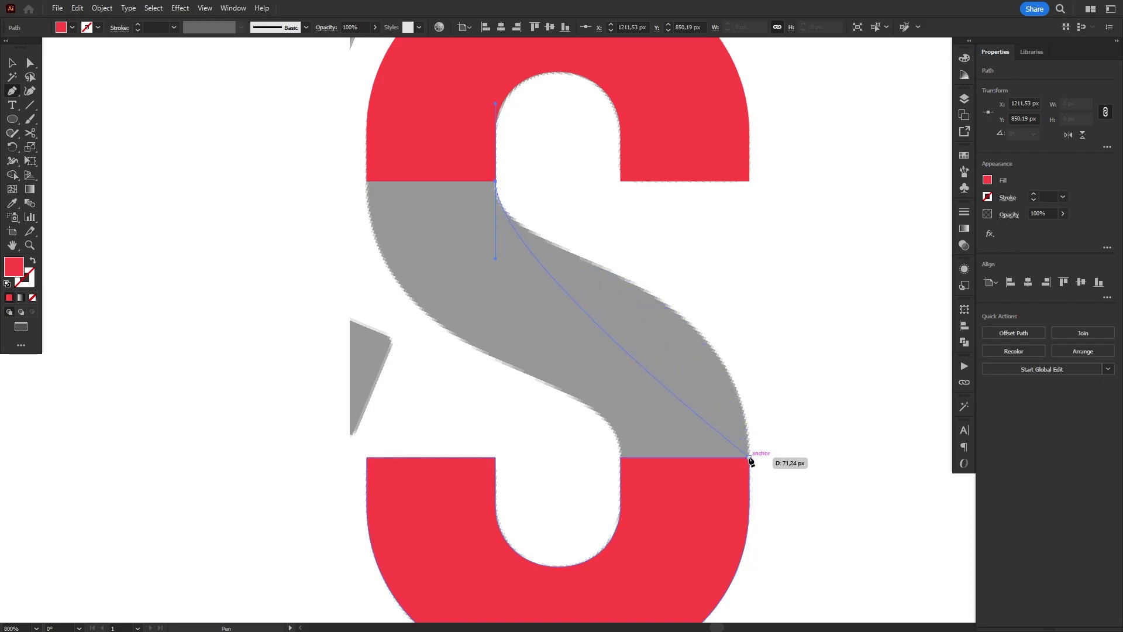
drag(749, 456, 753, 548)
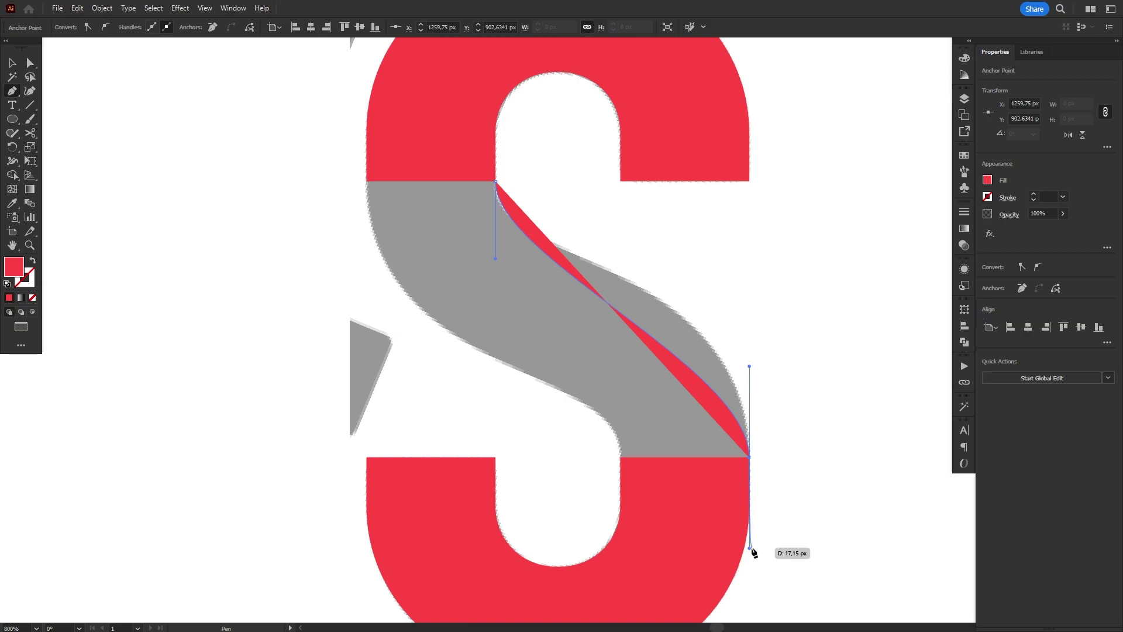
drag(751, 549, 751, 549)
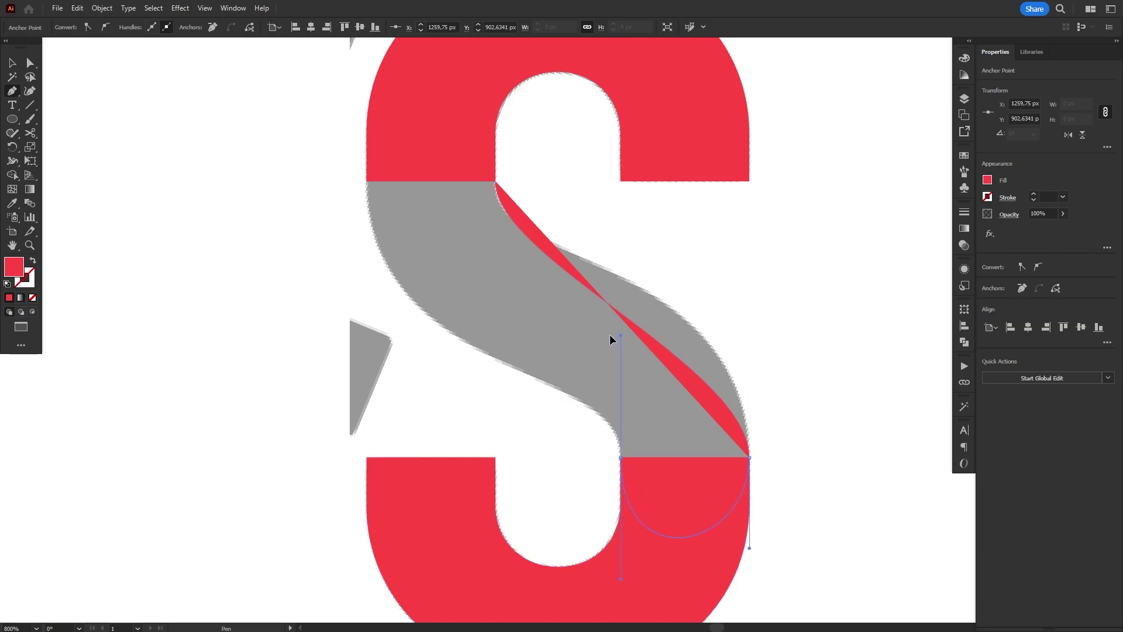
drag(610, 334, 609, 334)
drag(368, 180, 367, 93)
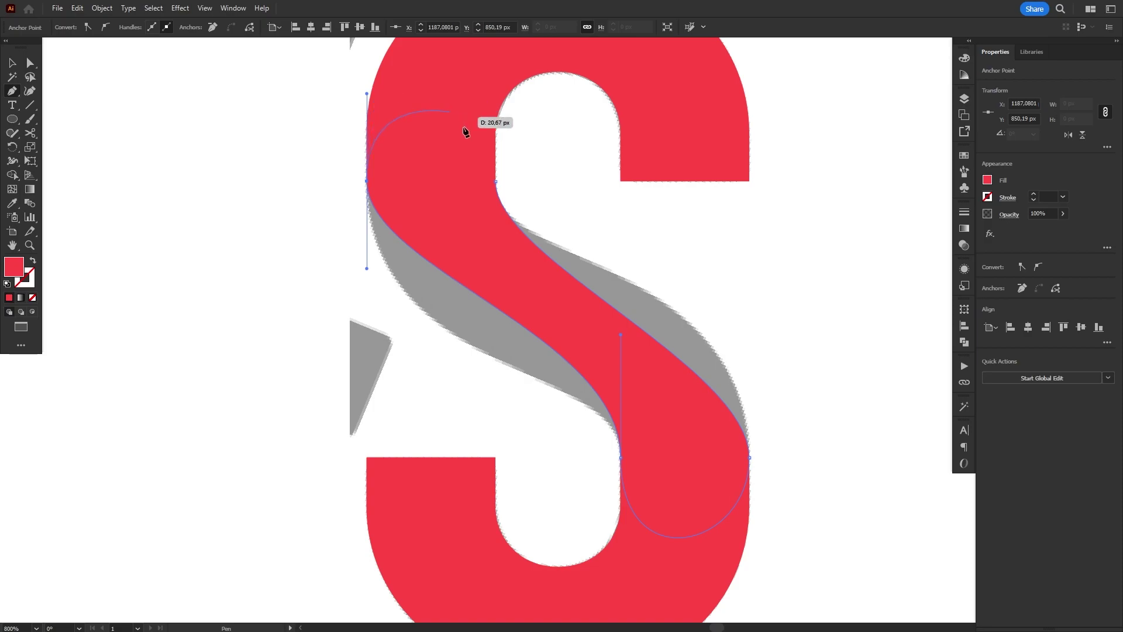
click(496, 181)
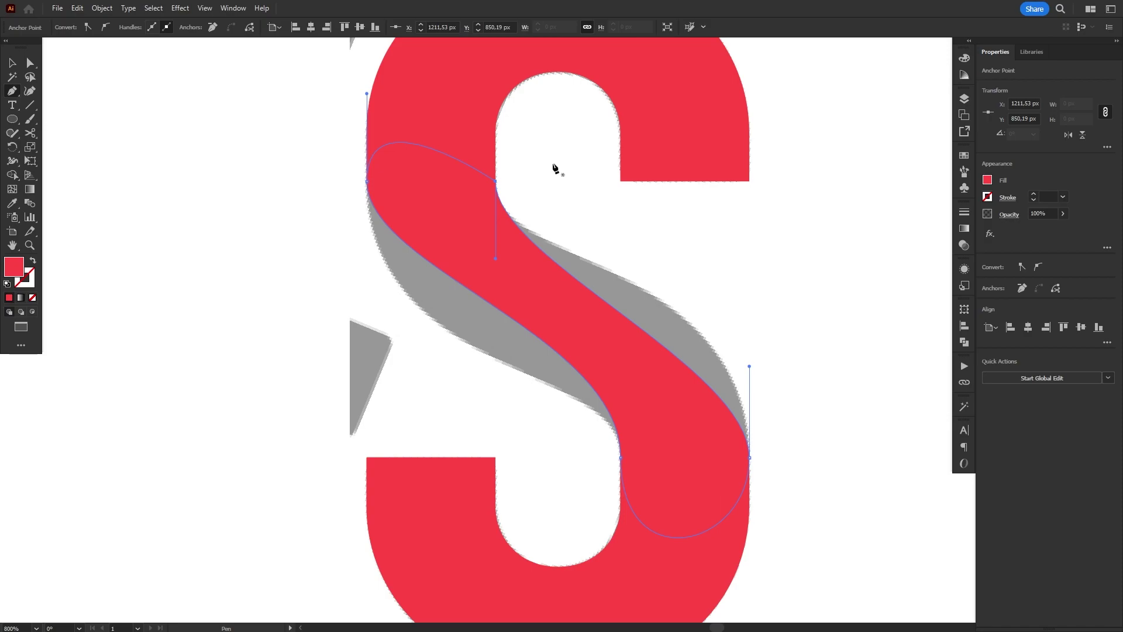
key(v)
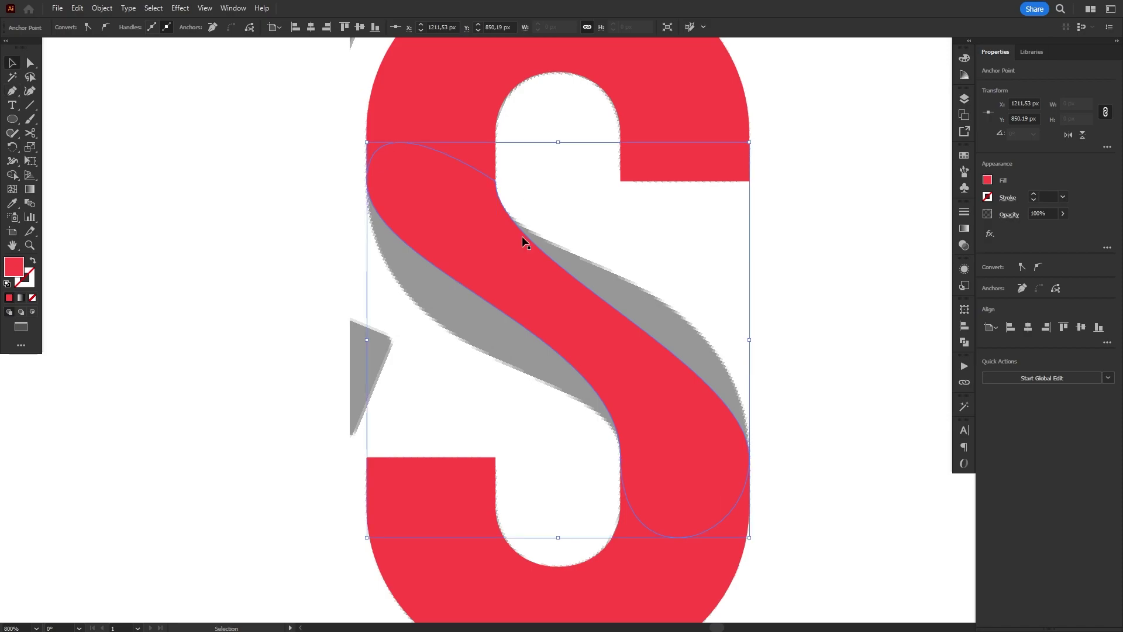
Lower the spine's opacity to 31% and adjust its upper edge's vertical handles to follow the reference curve.
click(1063, 214)
drag(1063, 227, 1035, 237)
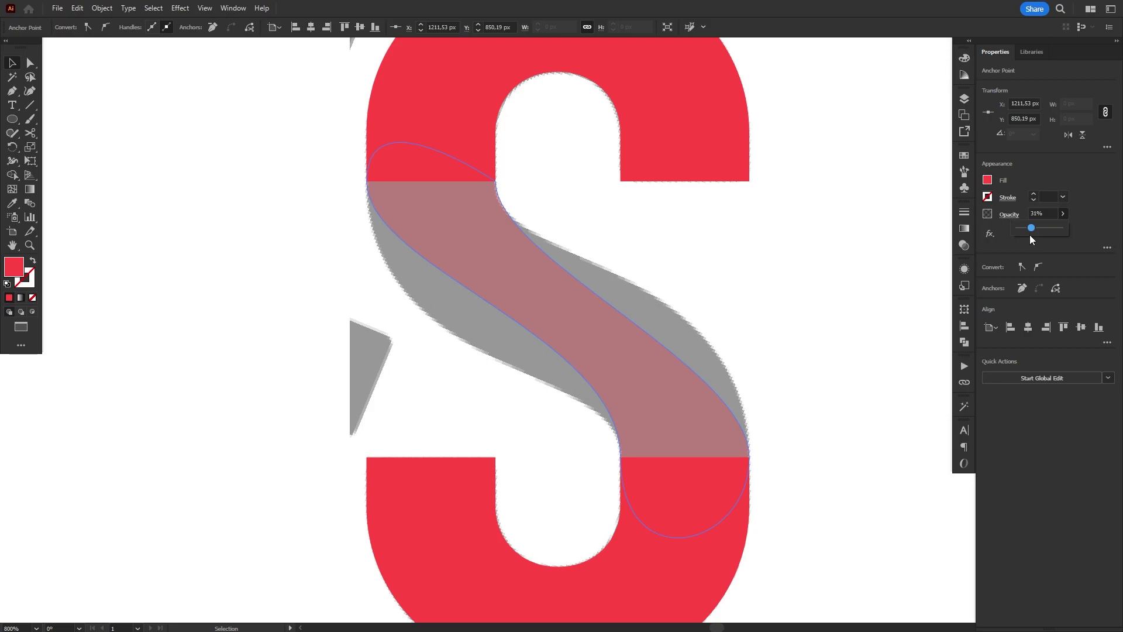
click(369, 181)
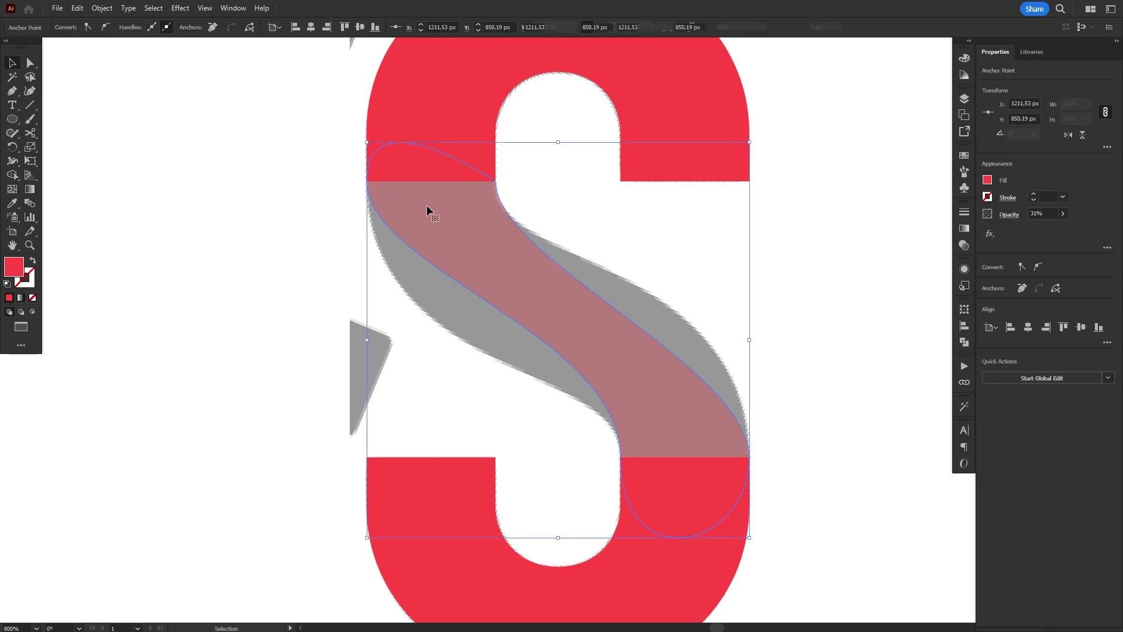
key(a)
click(495, 182)
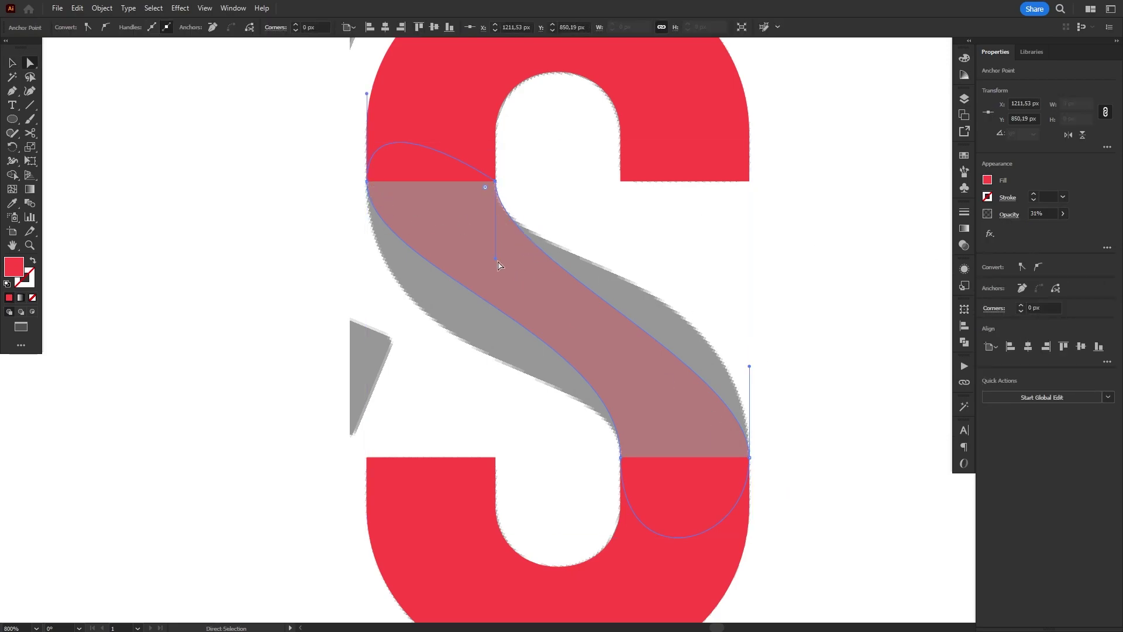
drag(749, 370, 749, 268)
drag(495, 258, 496, 271)
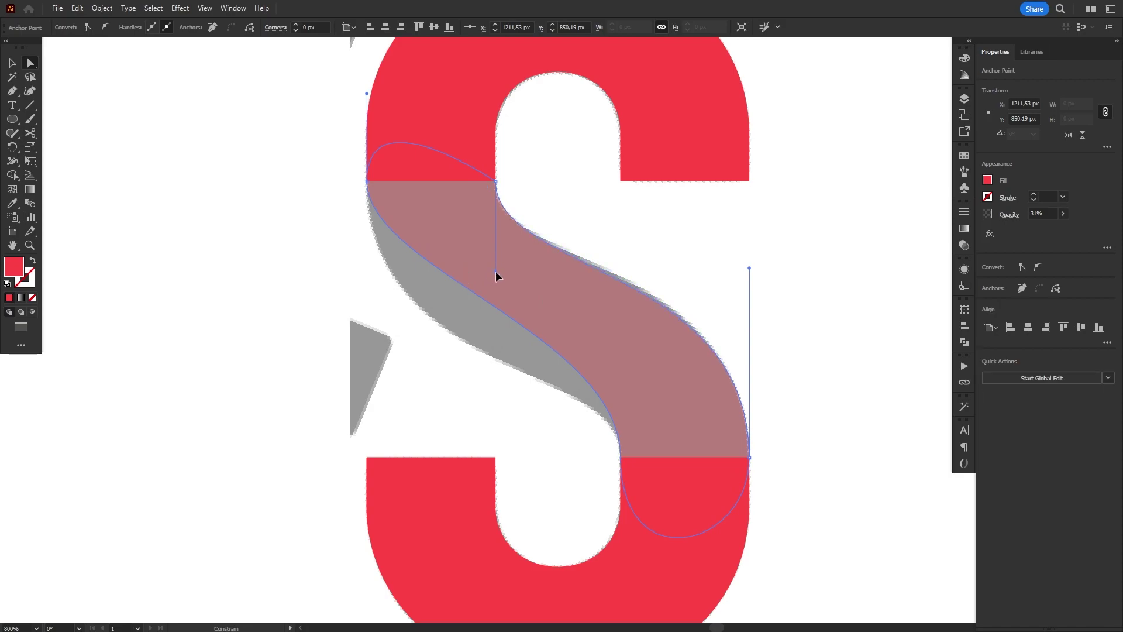
drag(750, 268, 744, 258)
Adjust the handles of the spine's lower edge to match the reference curve and restore the opacity to 100%.
drag(496, 182, 367, 182)
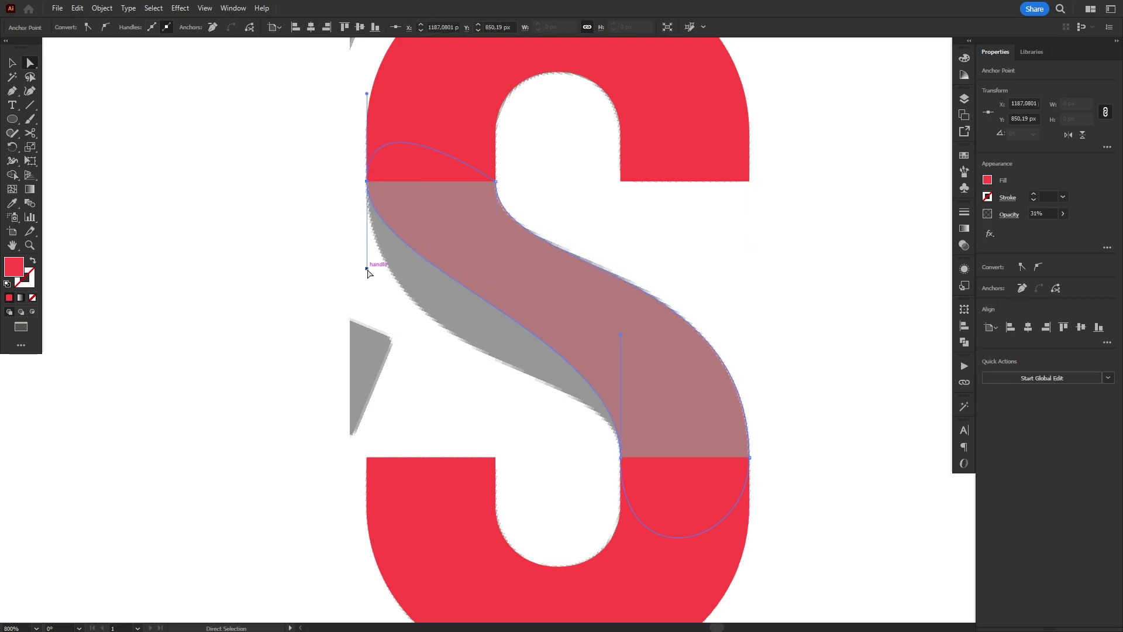
drag(367, 271, 388, 375)
drag(620, 336, 638, 359)
key(v)
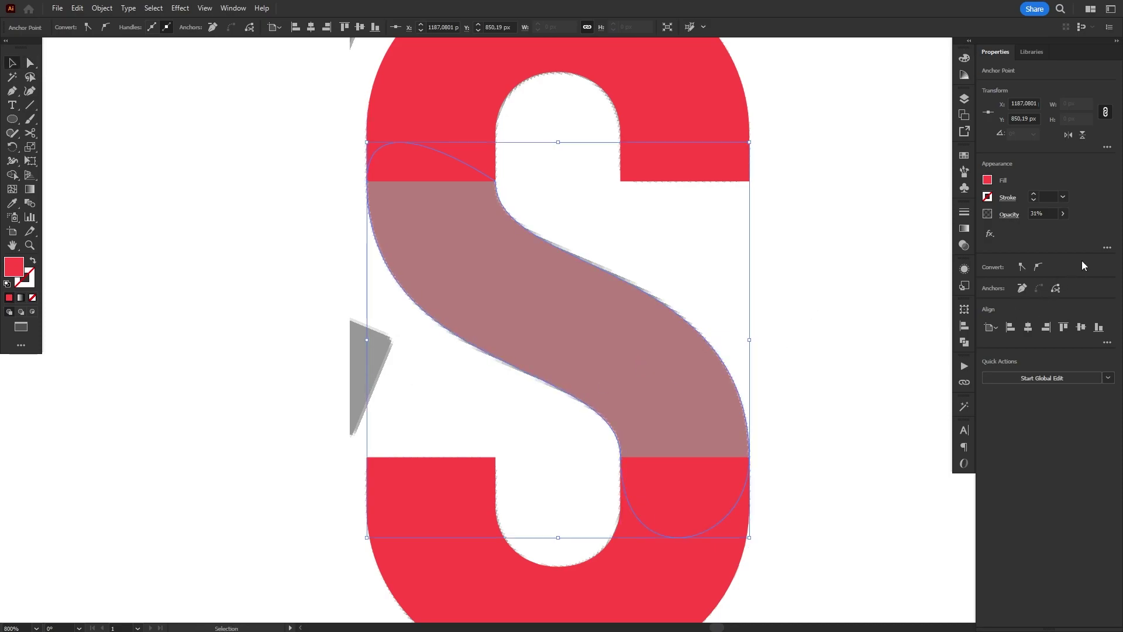
drag(1031, 234, 1076, 234)
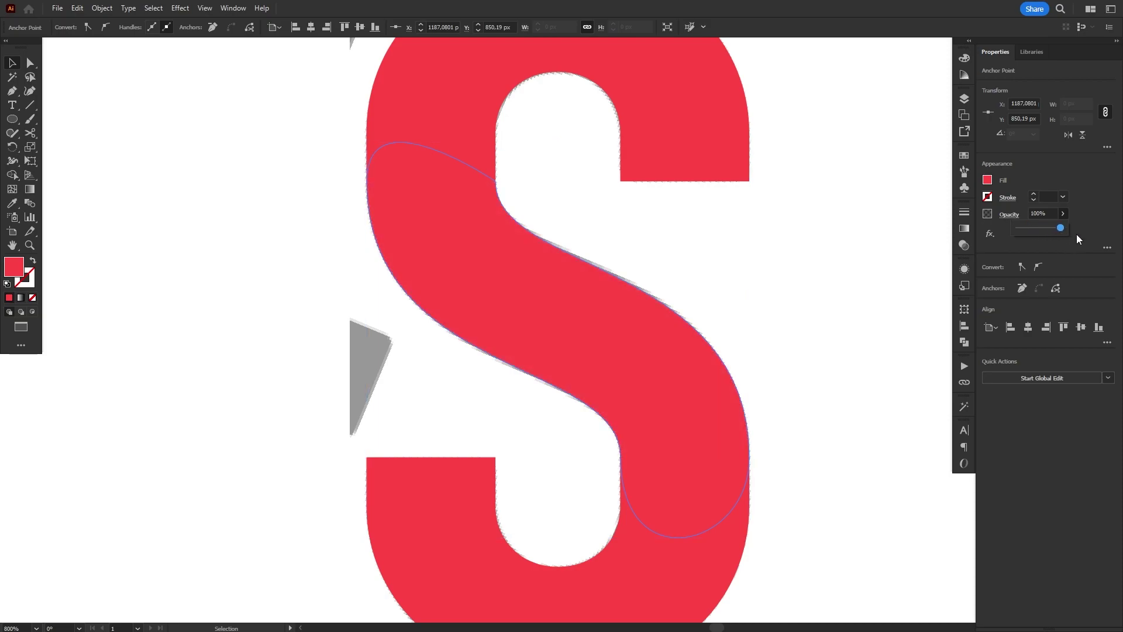
Select both bowls and the spine of the S and unite them into a single shape.
scroll(542, 225, down, 2)
scroll(643, 217, up, 1)
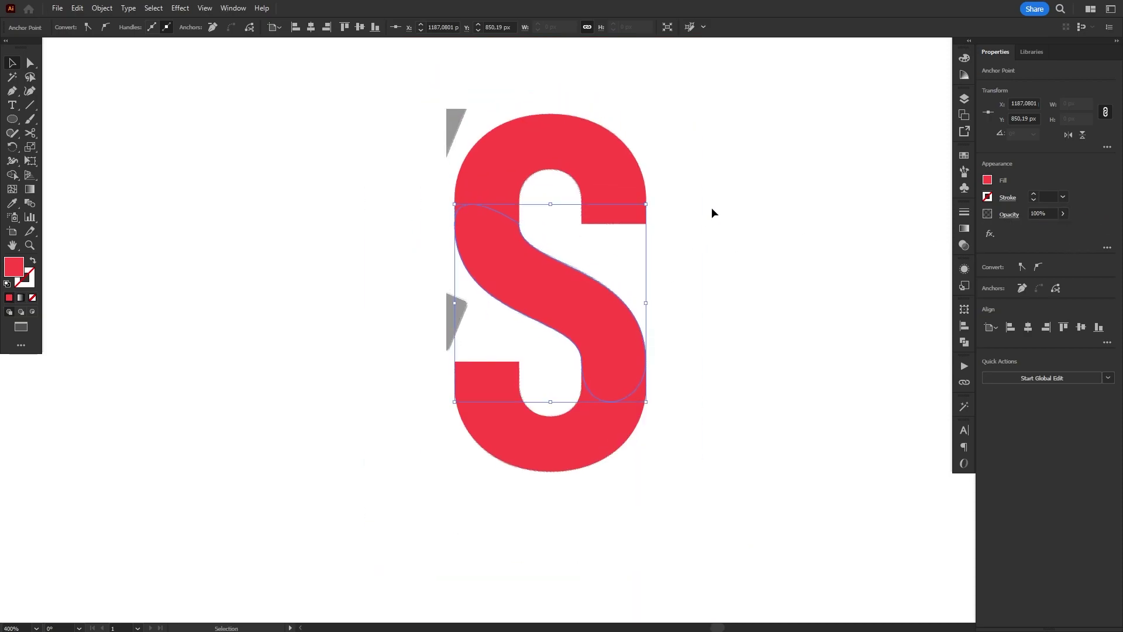
drag(725, 189, 493, 408)
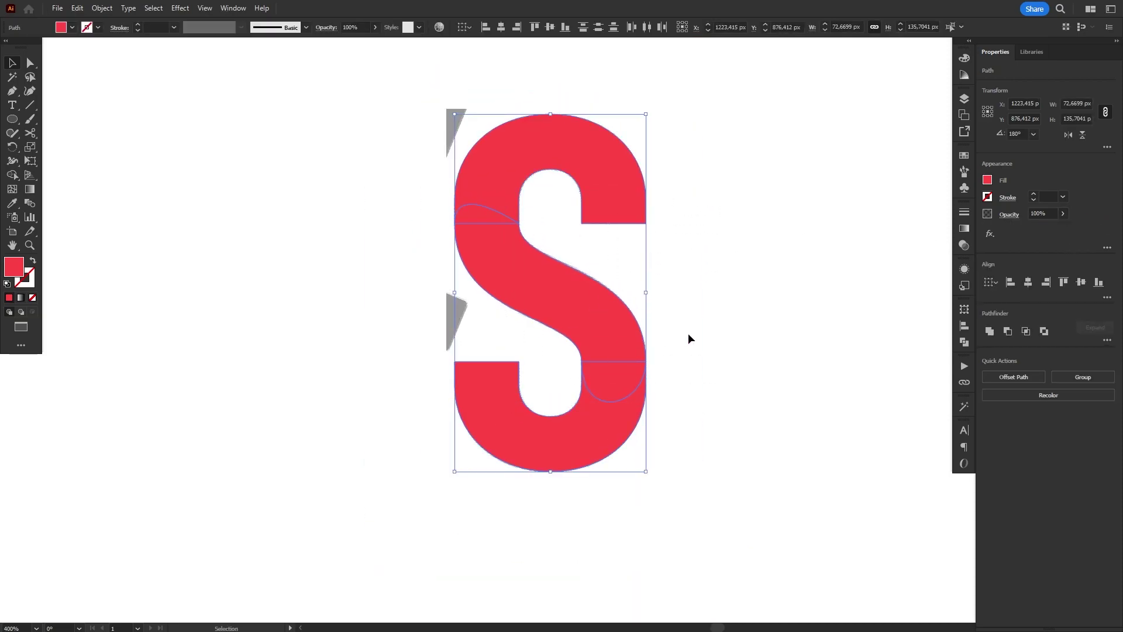
click(968, 341)
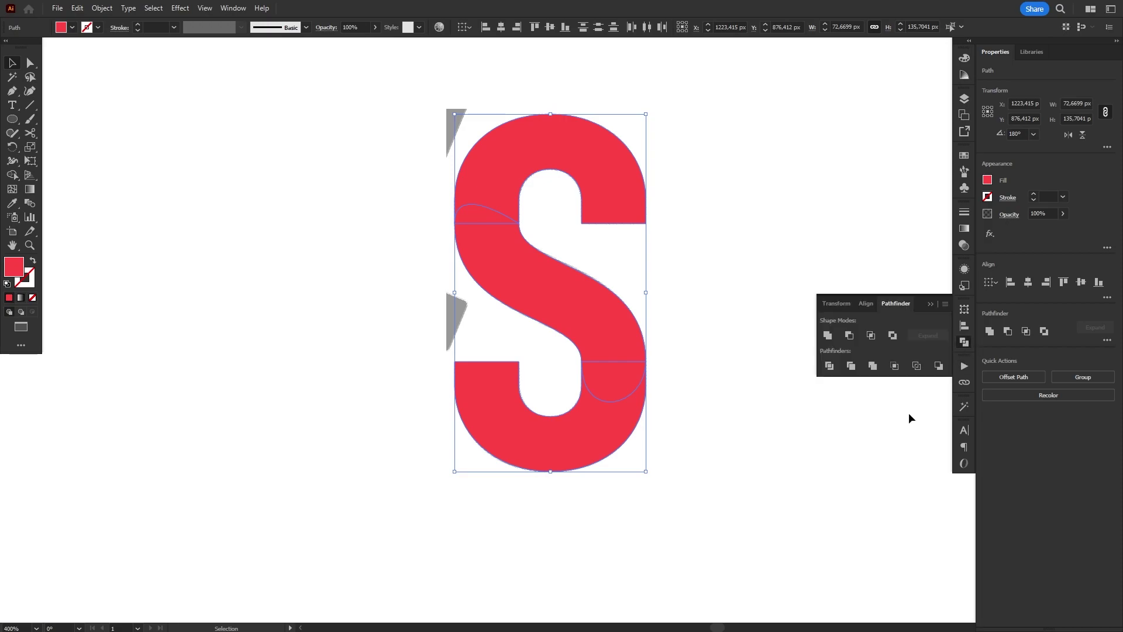
click(828, 335)
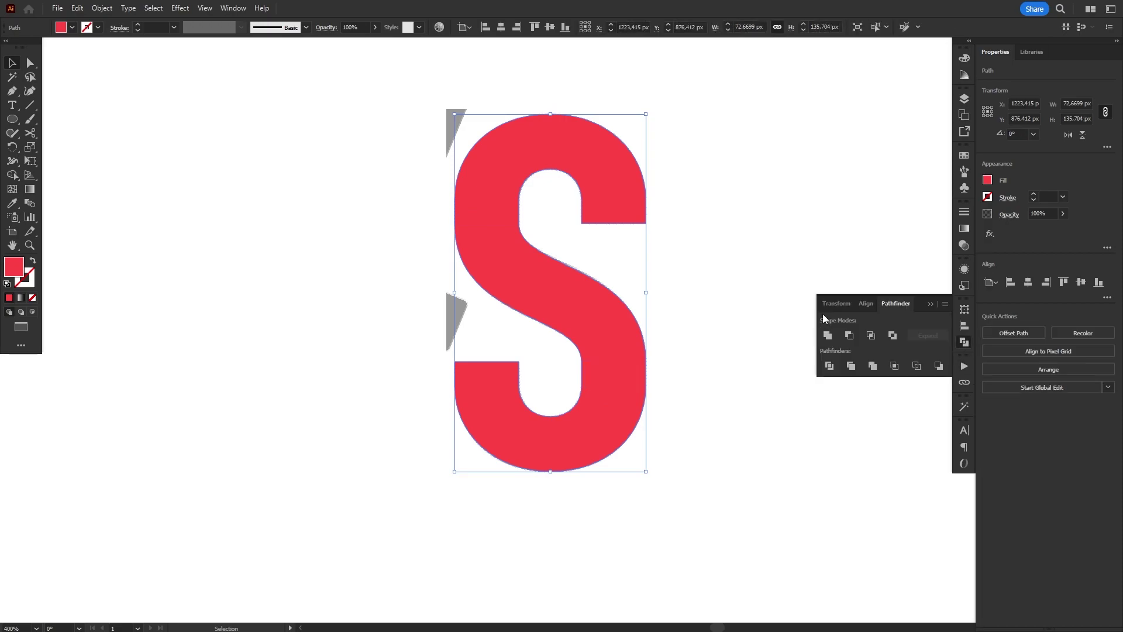
click(697, 253)
Round the four corners at the S's two open ends with a 2 px radius.
key(a)
drag(691, 243, 566, 222)
drag(421, 353, 539, 373)
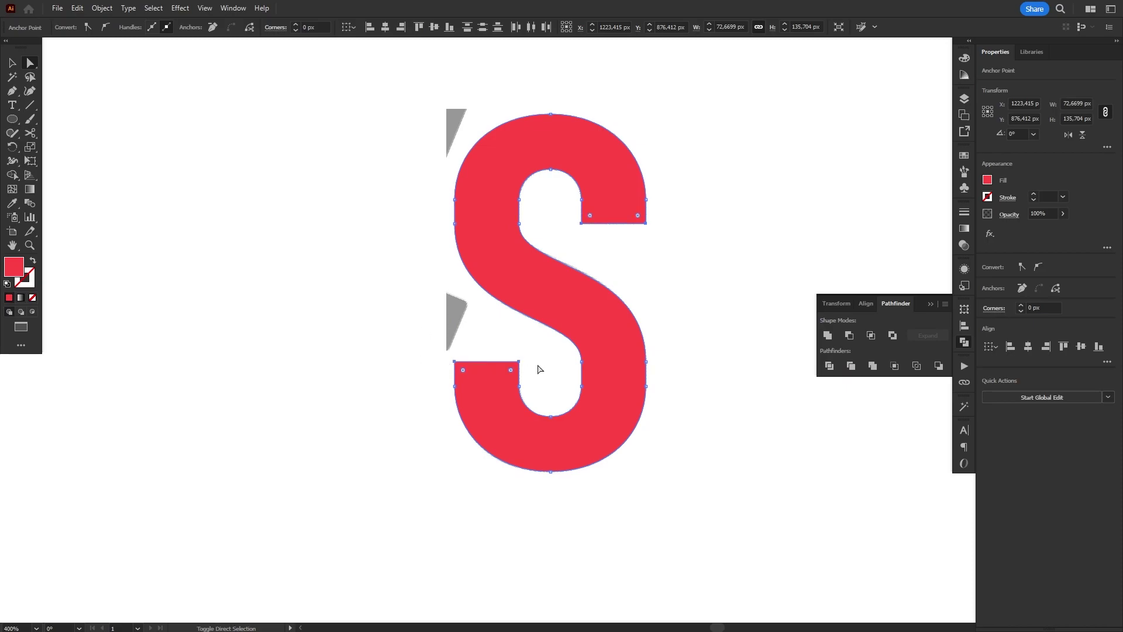
click(295, 24)
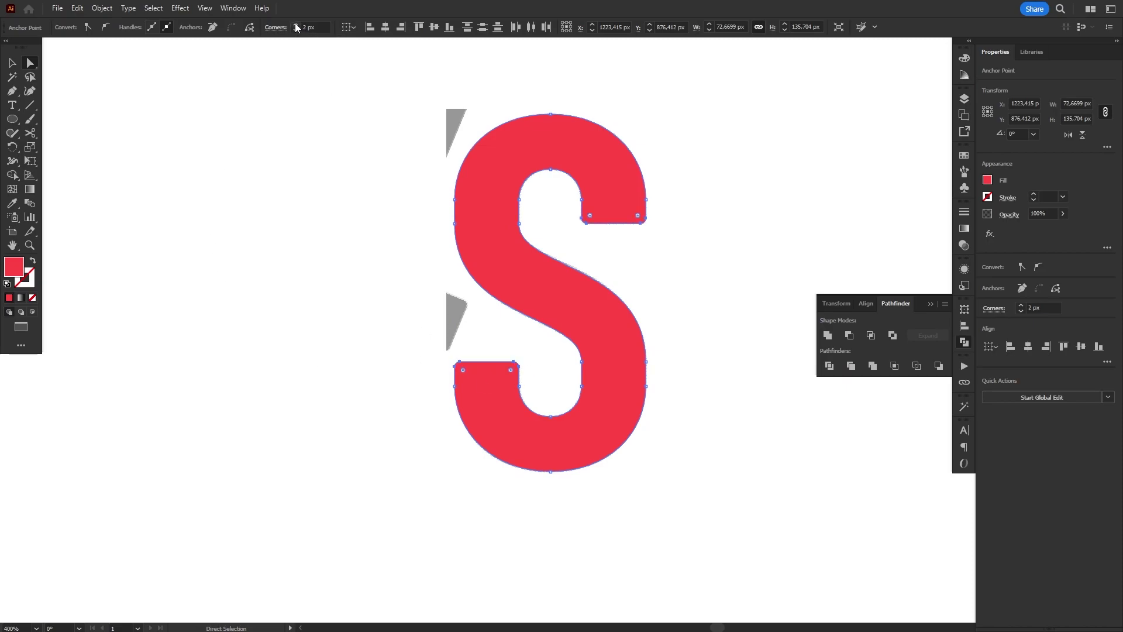
click(708, 267)
Inspect the anchor points and handles at the top, inner curve and bottom of the united S.
key(v)
key(a)
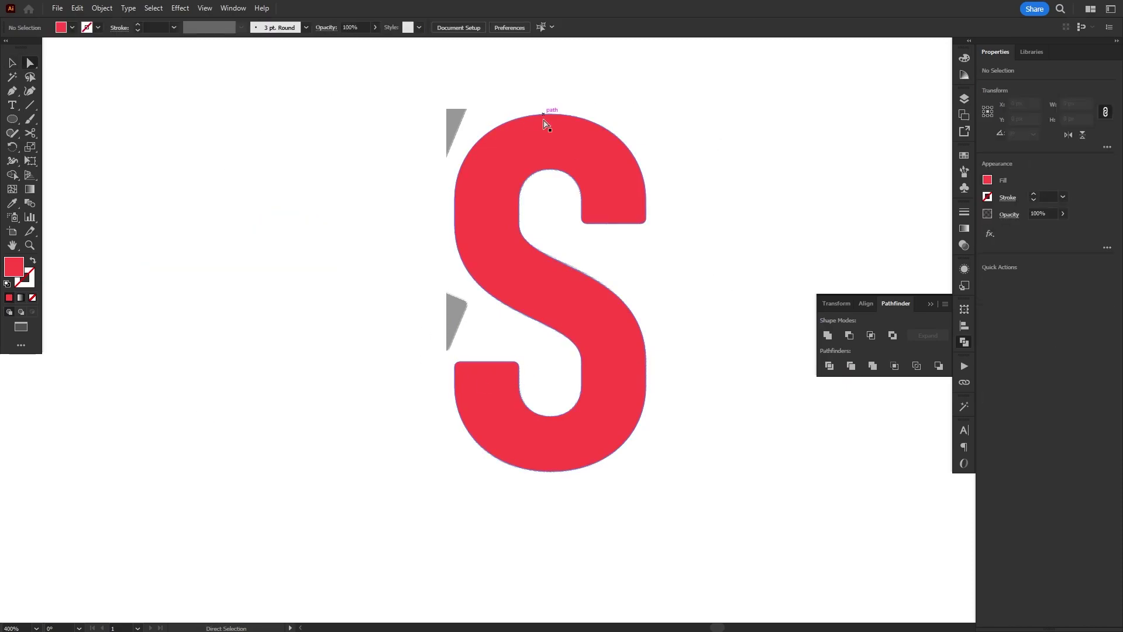
click(550, 115)
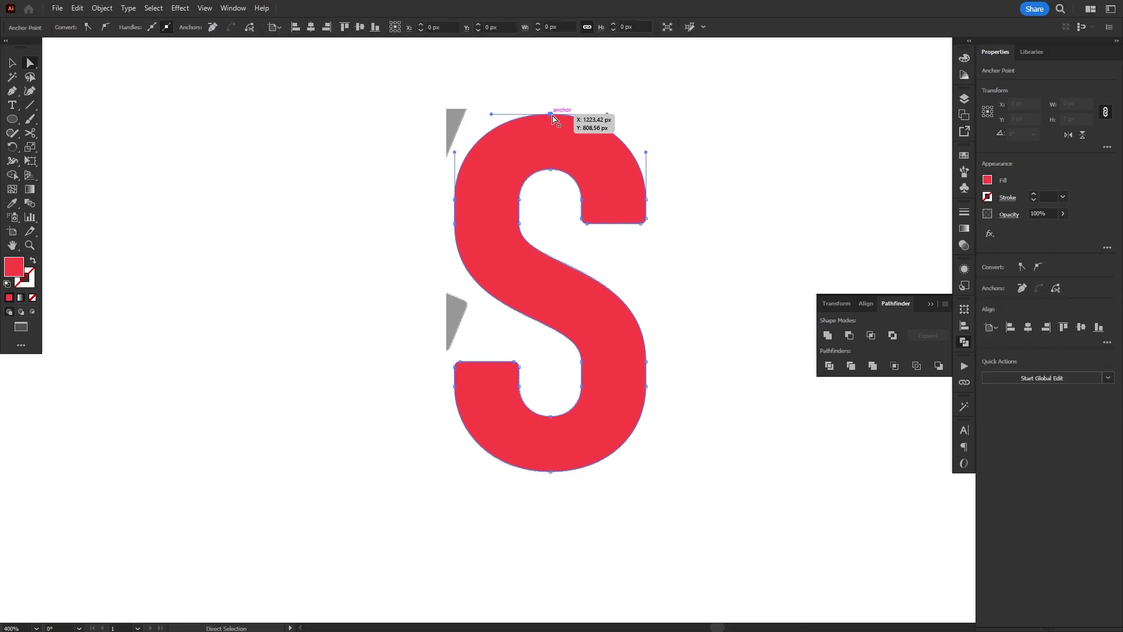
click(582, 361)
click(551, 471)
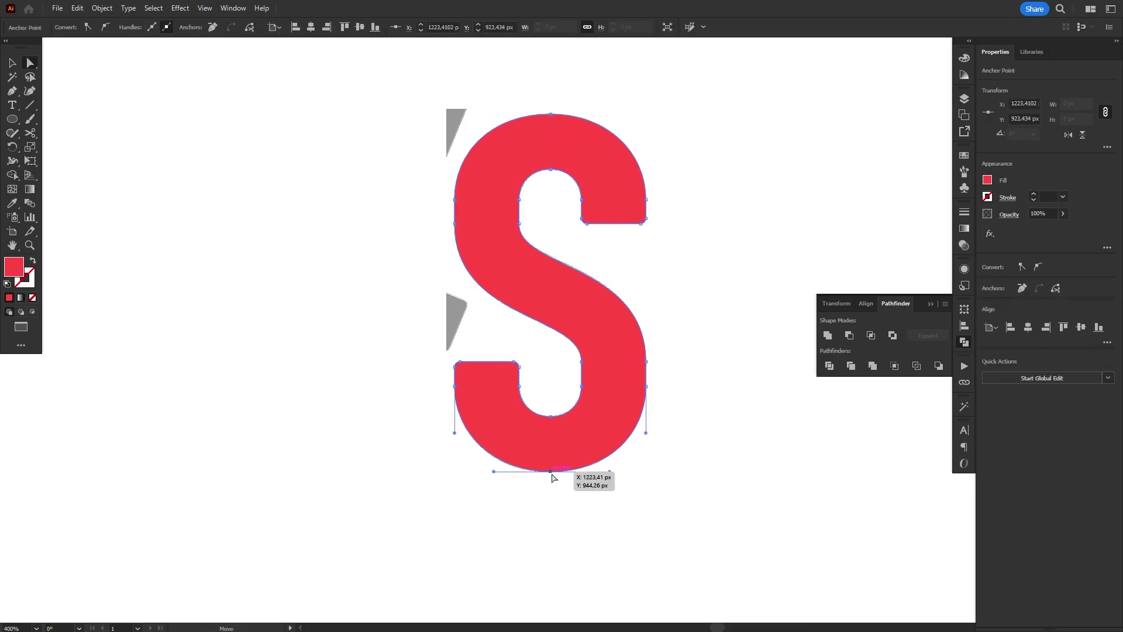
click(710, 352)
key(v)
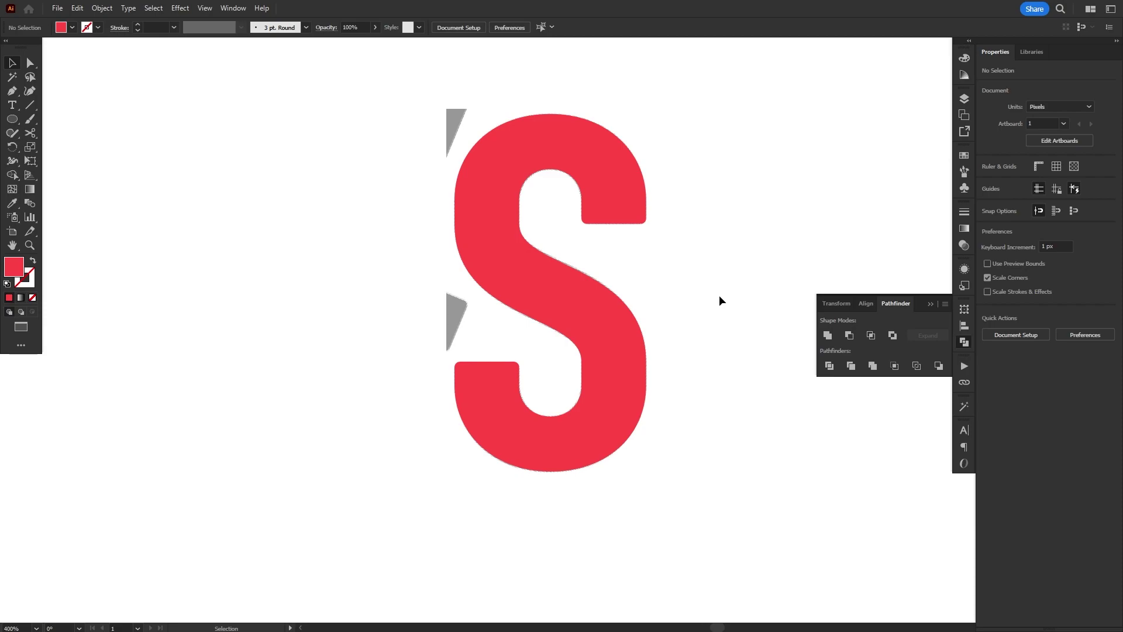
Move the finished red S onto the tilted grey S between the L and T in the logo's second line.
scroll(699, 371, down, 2)
drag(697, 363, 792, 479)
drag(732, 529, 255, 199)
key(ctrl+plus)
Rotate the S counterclockwise by about 22.8° and nudge it to align with the tilted reference letter.
key(r)
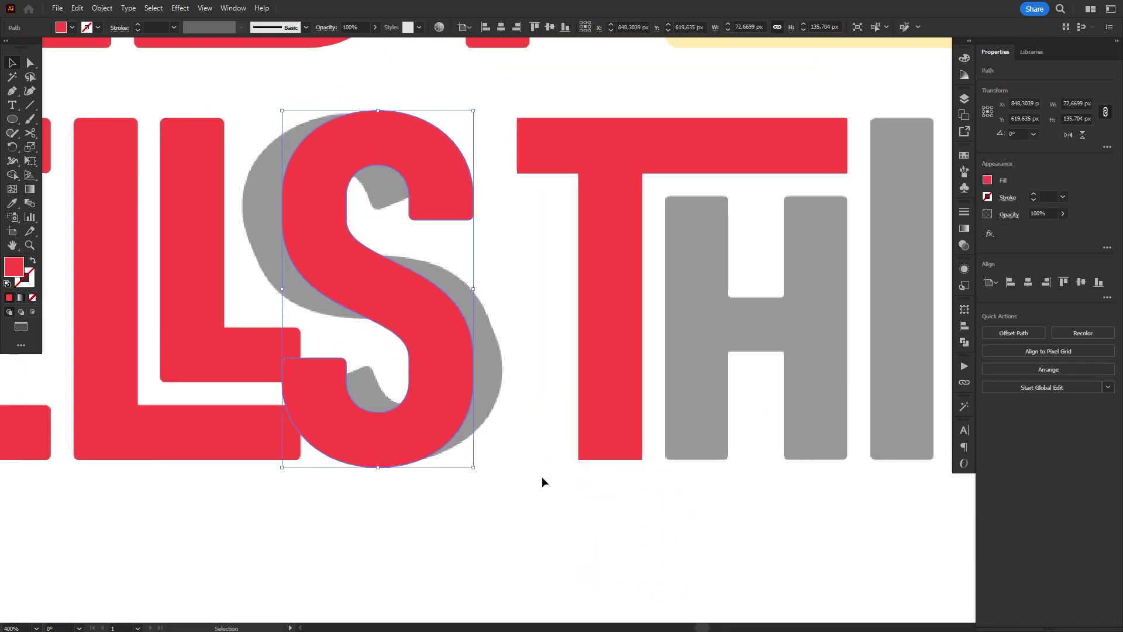
drag(542, 477, 681, 458)
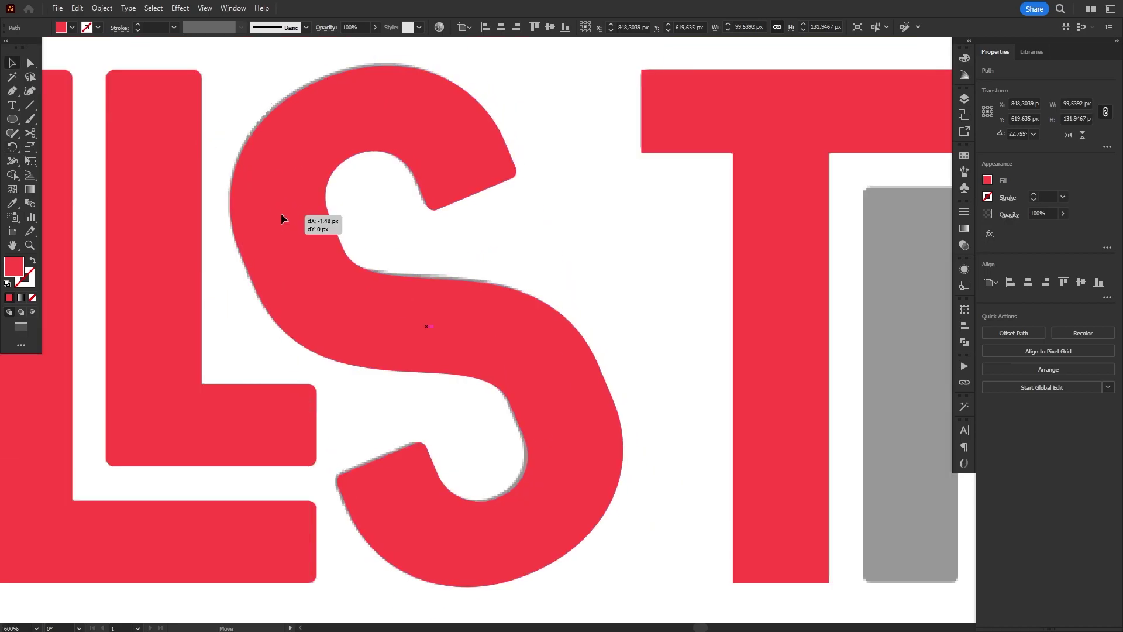
key(v)
scroll(367, 505, up, 4)
scroll(461, 358, down, 4)
click(597, 459)
Draw a rectangle over the H's left stem and fit it to about 23.8 px wide and 100.2 px tall.
scroll(597, 458, down, 1)
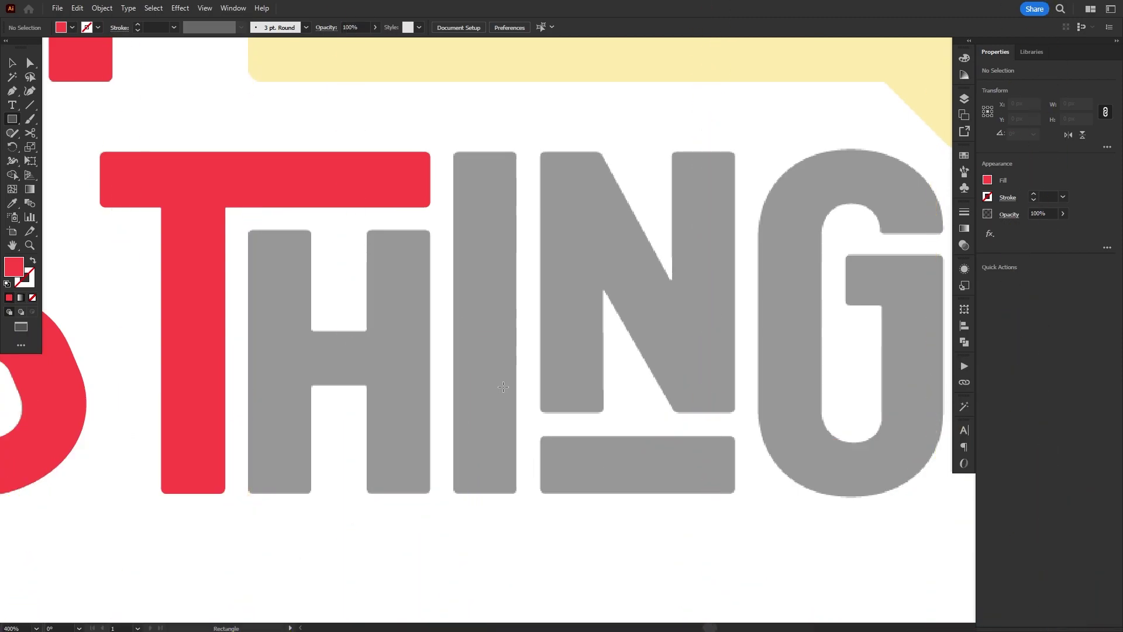
scroll(206, 379, up, 2)
mouse_move(251, 493)
mouse_down()
mouse_move(312, 227)
mouse_move(303, 229)
mouse_up()
scroll(303, 397, up, 2)
key(v)
drag(304, 367, 315, 367)
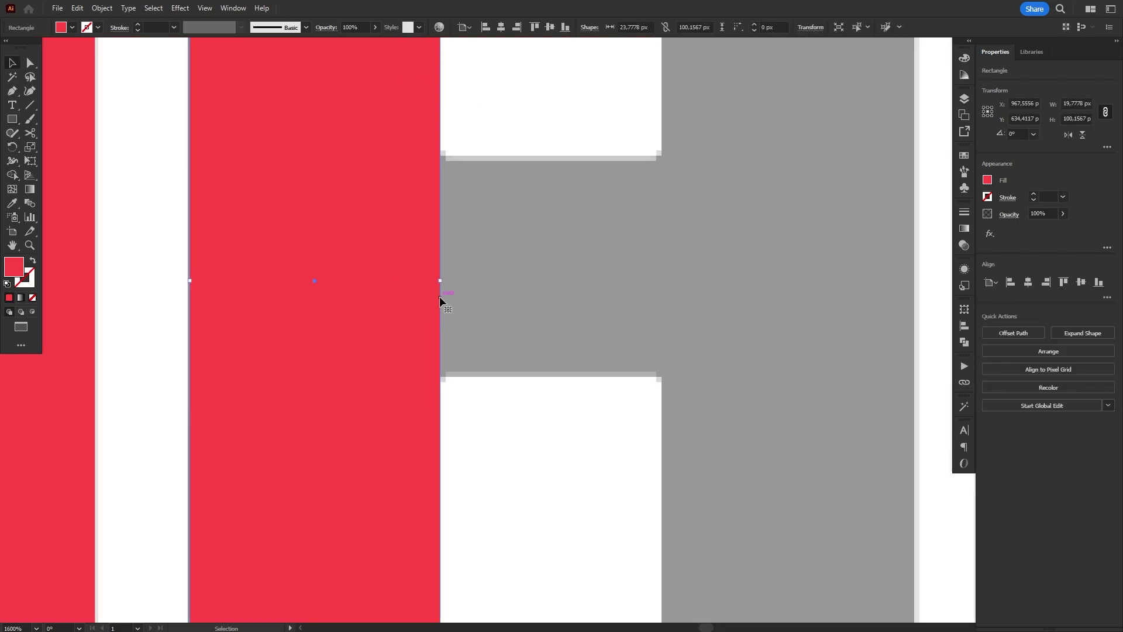
Complete the H with a right stem and crossbar, and cover the neighbouring I with a full-height bar.
scroll(440, 296, down, 1)
drag(440, 296, 537, 385)
scroll(539, 321, down, 1)
drag(552, 172, 553, 57)
scroll(306, 318, down, 3)
drag(301, 321, 388, 403)
Select the finished N and its underline bar in the logo's first line.
scroll(251, 358, down, 3)
shift+click(239, 310)
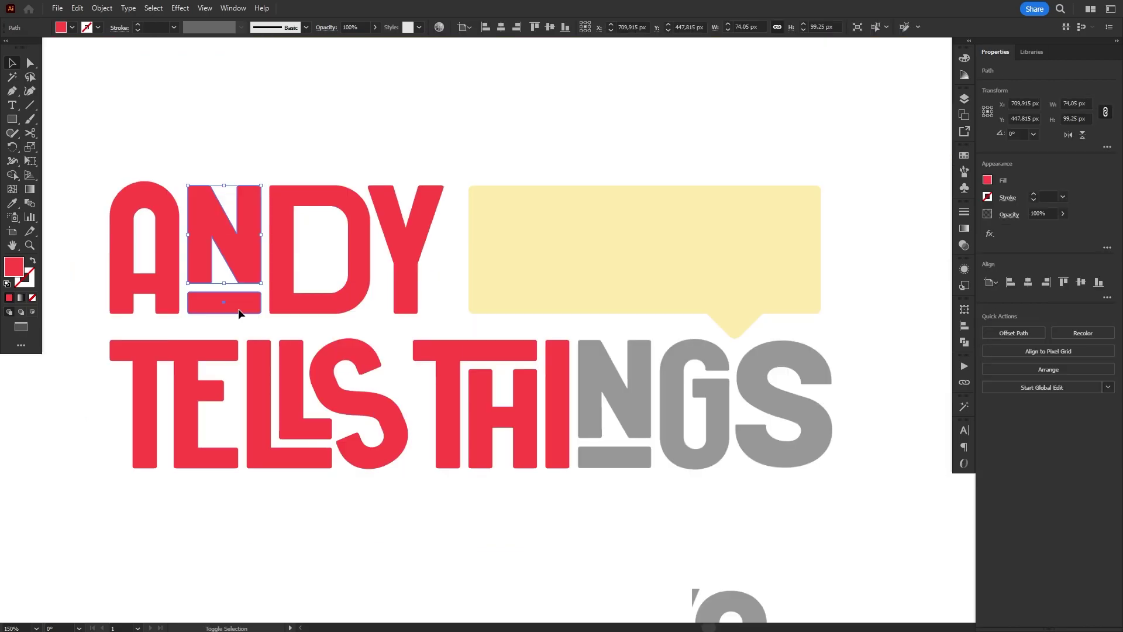